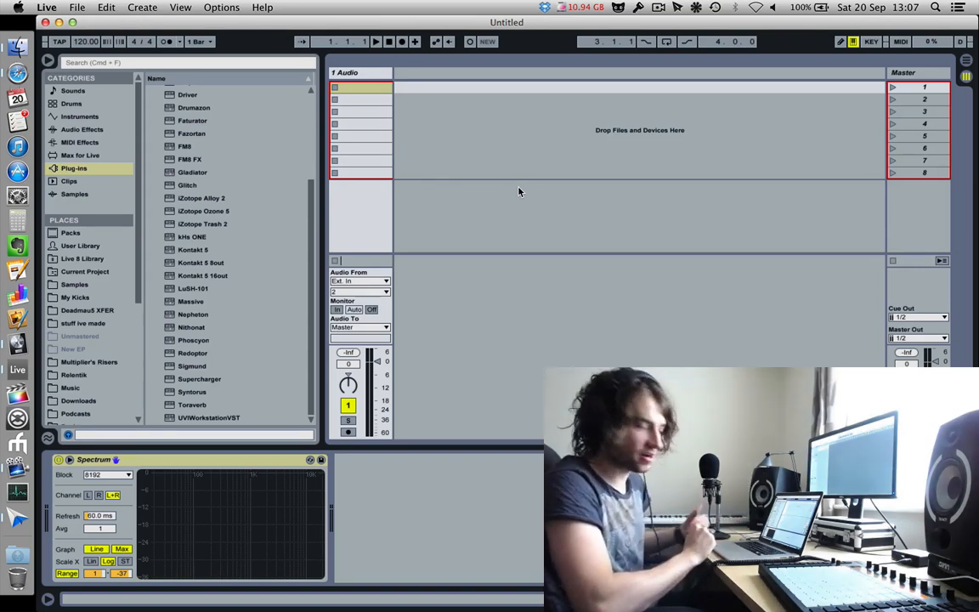
# - Load the Phoscyon plug-in onto the first track and view its bassline synth window
pyautogui.doubleClick(191, 340)
pyautogui.moveTo(158, 83); pyautogui.dragTo(169, 83)
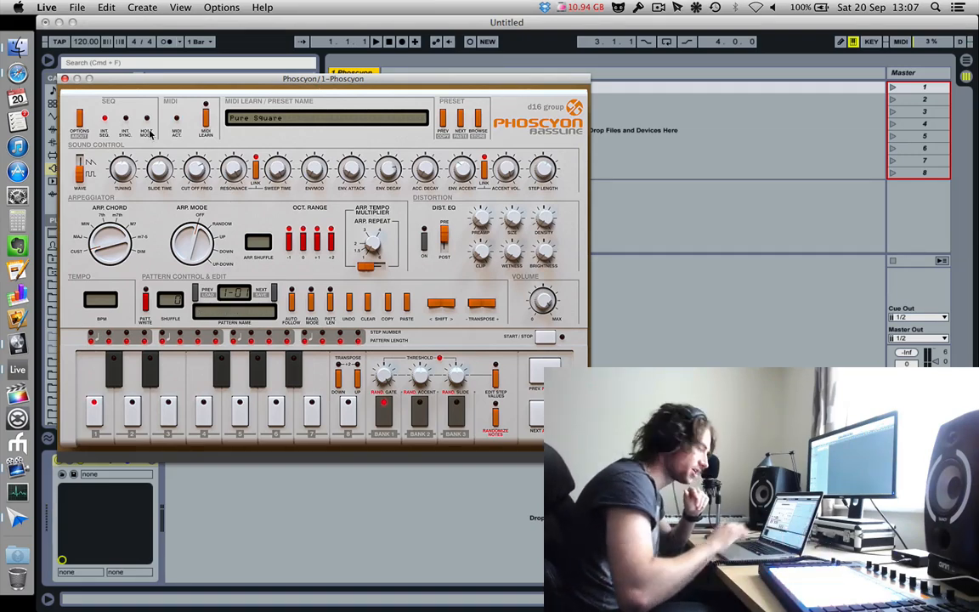
pyautogui.moveTo(224, 81); pyautogui.dragTo(208, 70)
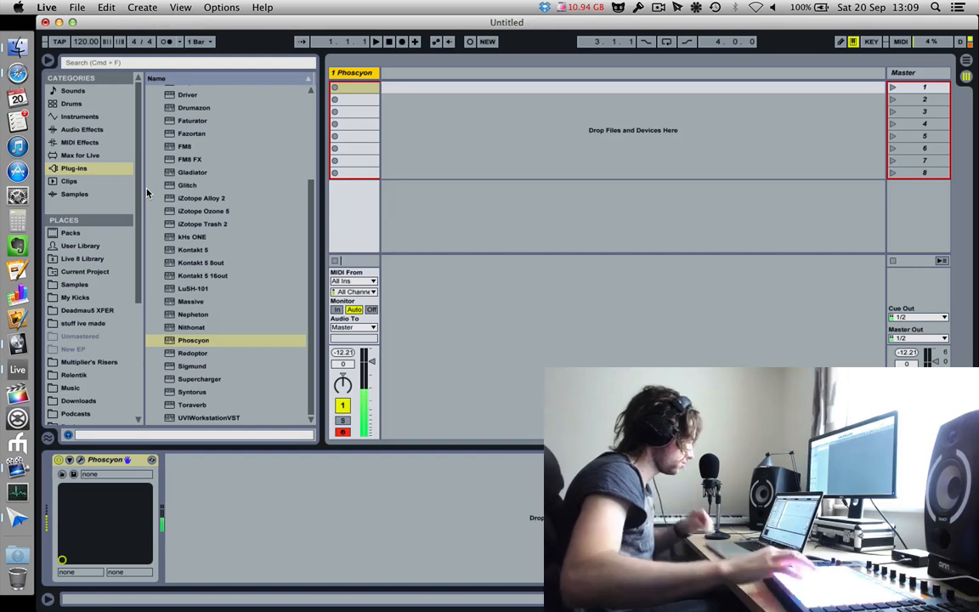
# - Record a MIDI bassline into the Phoscyon track's first clip slot, stop playback and show the recorded notes
pyautogui.click(333, 90)
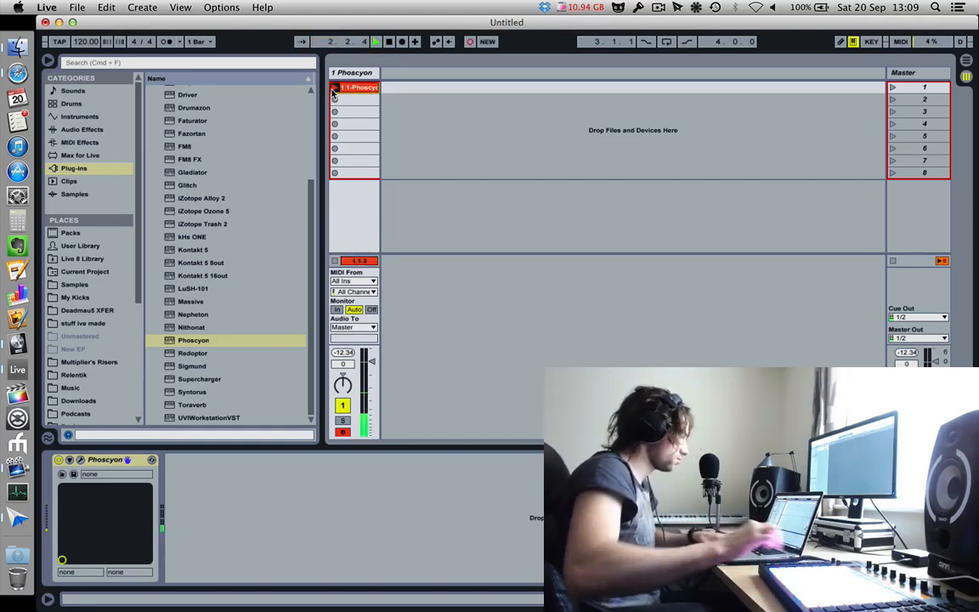
pyautogui.click(333, 91)
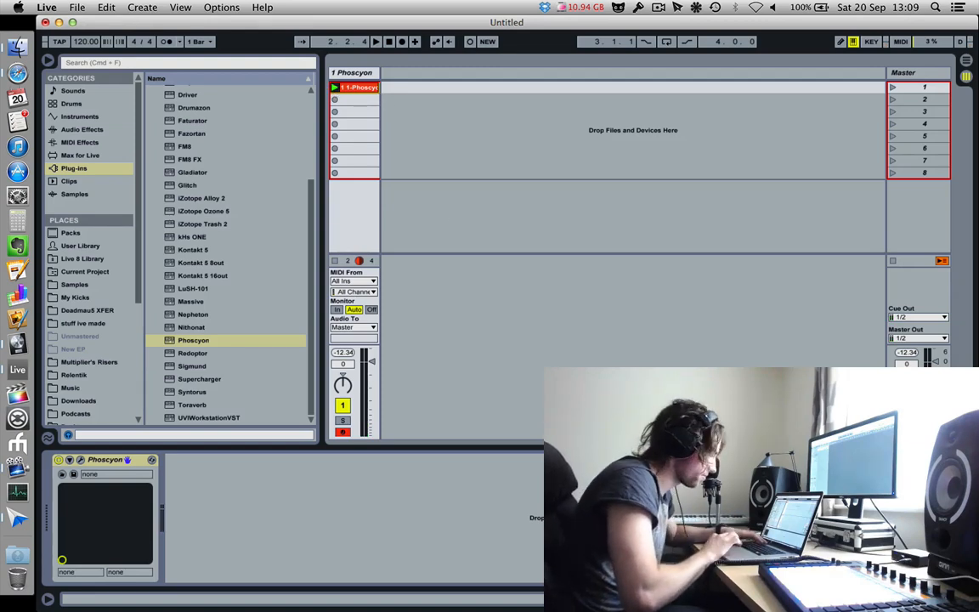
pyautogui.hotkey('shift', 'Tab')
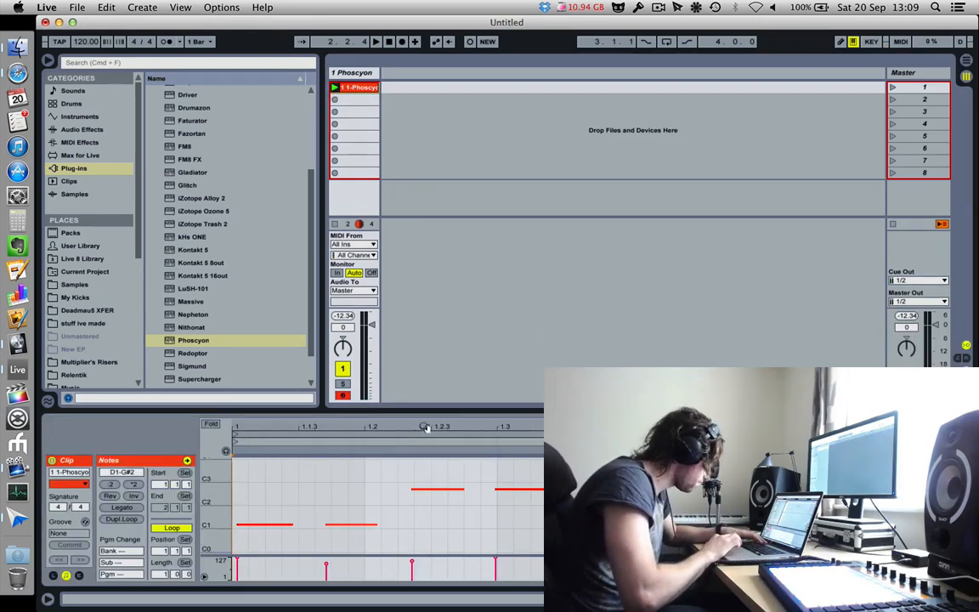
# - Select all notes in the clip, compress their timing proportionally and play the result
pyautogui.moveTo(215, 500)
pyautogui.mouseDown()
pyautogui.moveTo(201, 500)
pyautogui.moveTo(215, 500)
pyautogui.mouseUp()
pyautogui.press('super+a')
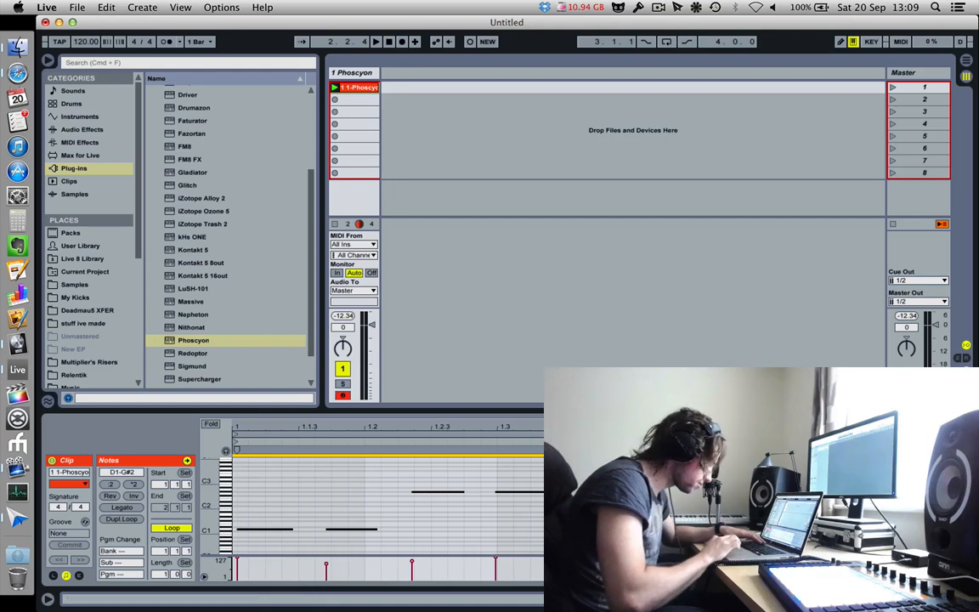
pyautogui.moveTo(948, 451); pyautogui.dragTo(717, 452)
pyautogui.press('space')
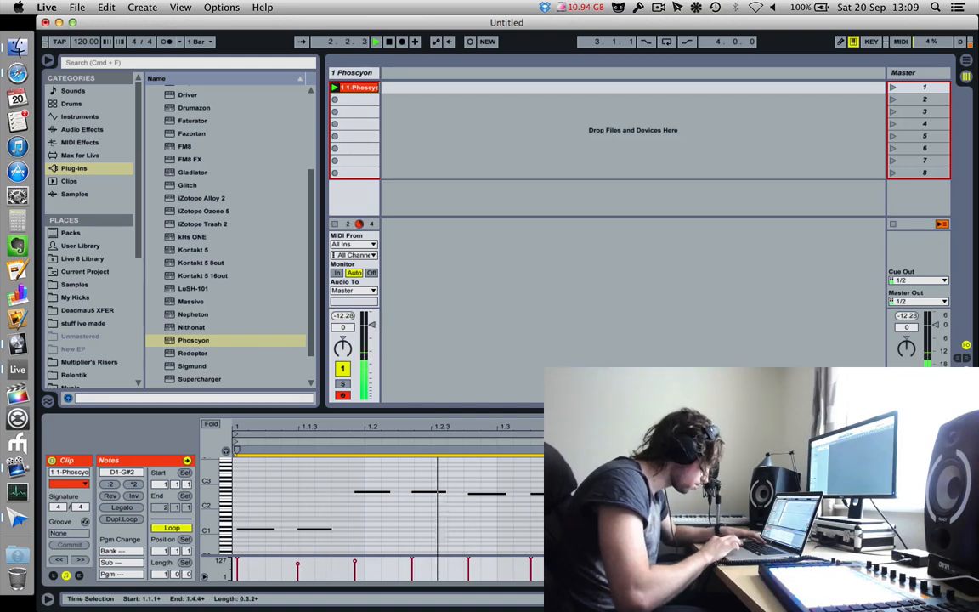
pyautogui.press('space')
pyautogui.click(318, 494)
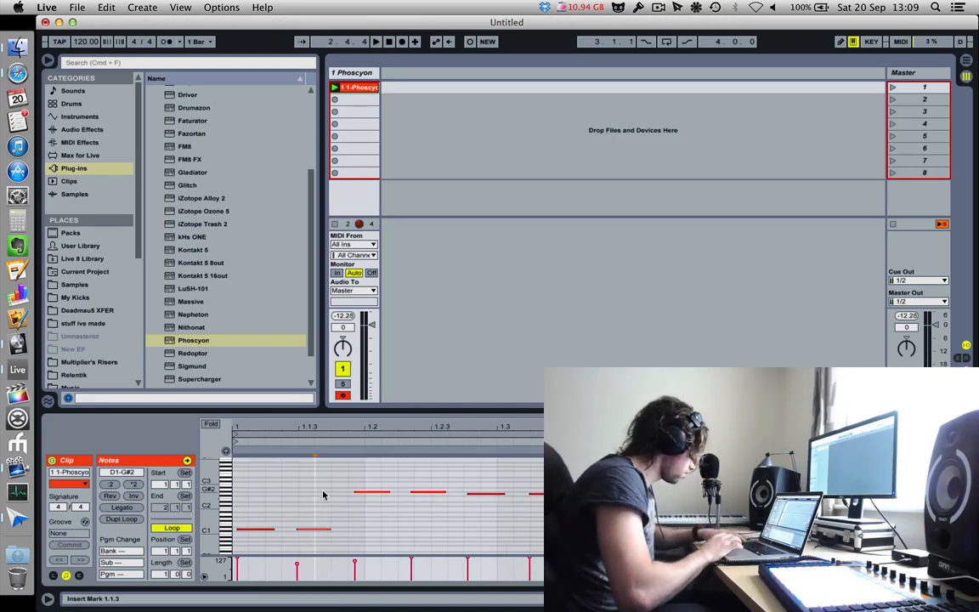
# - Set the song tempo to 144 BPM and audition the clip
pyautogui.moveTo(82, 42); pyautogui.dragTo(83, 10)
pyautogui.press('space')
pyautogui.press('space')
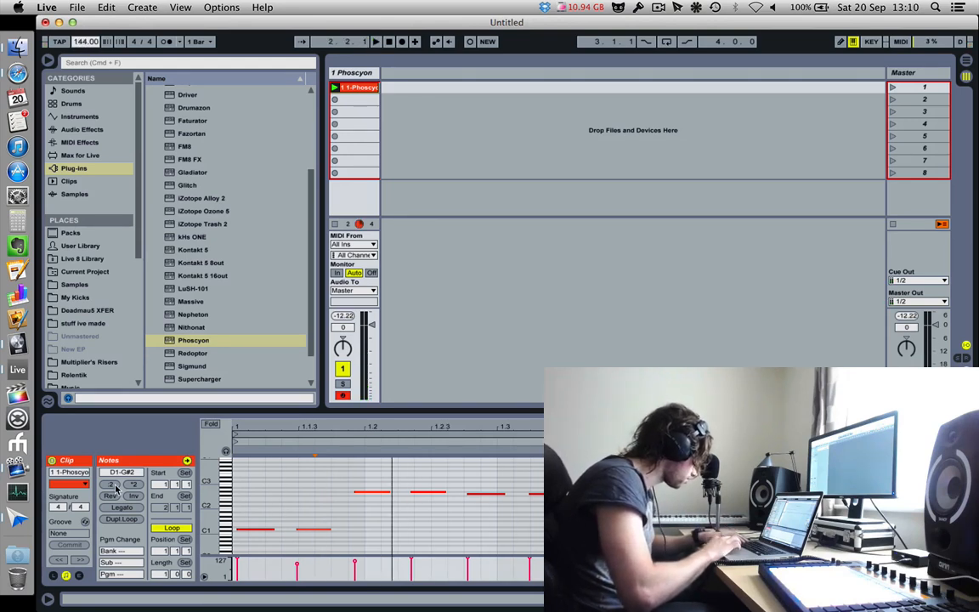
# - Extend the clip's loop length to 2 bars and stretch all its notes to half speed
pyautogui.click(167, 575)
pyautogui.press('Up')
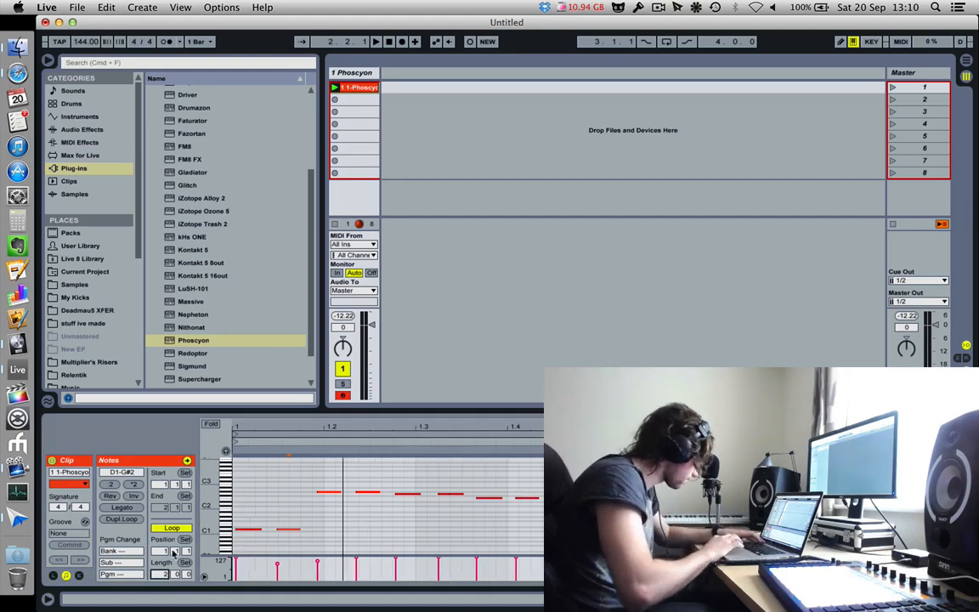
pyautogui.click(261, 479)
pyautogui.press('super+a')
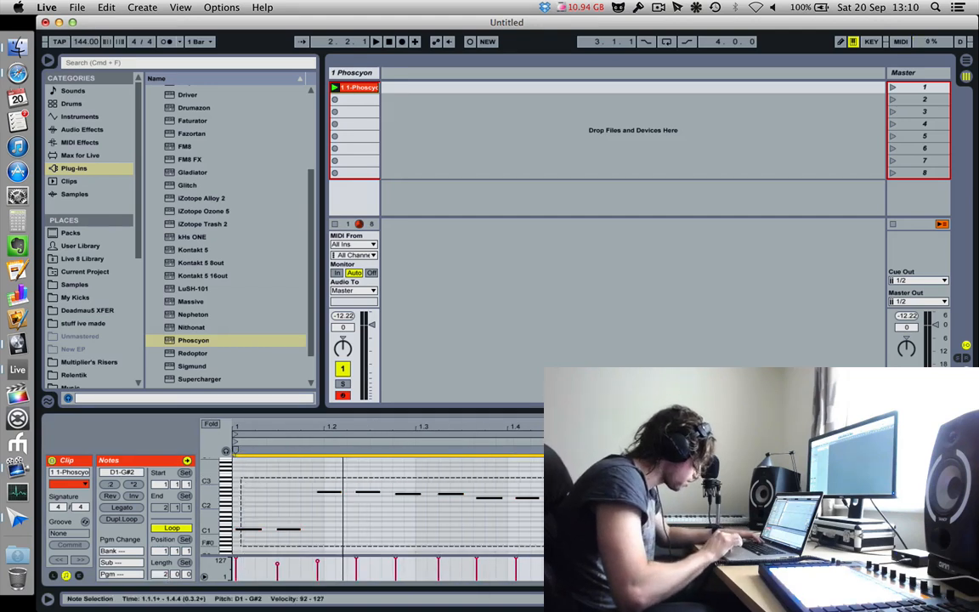
pyautogui.click(111, 485)
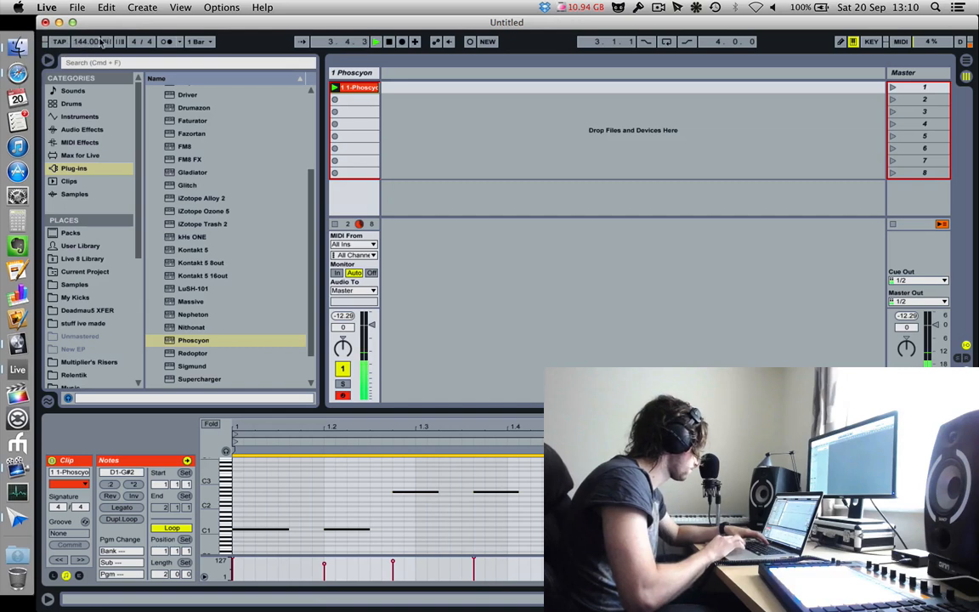
# - Set the song tempo to 175 BPM and select the F2 note at 2.2.2
pyautogui.moveTo(82, 41); pyautogui.dragTo(82, 38)
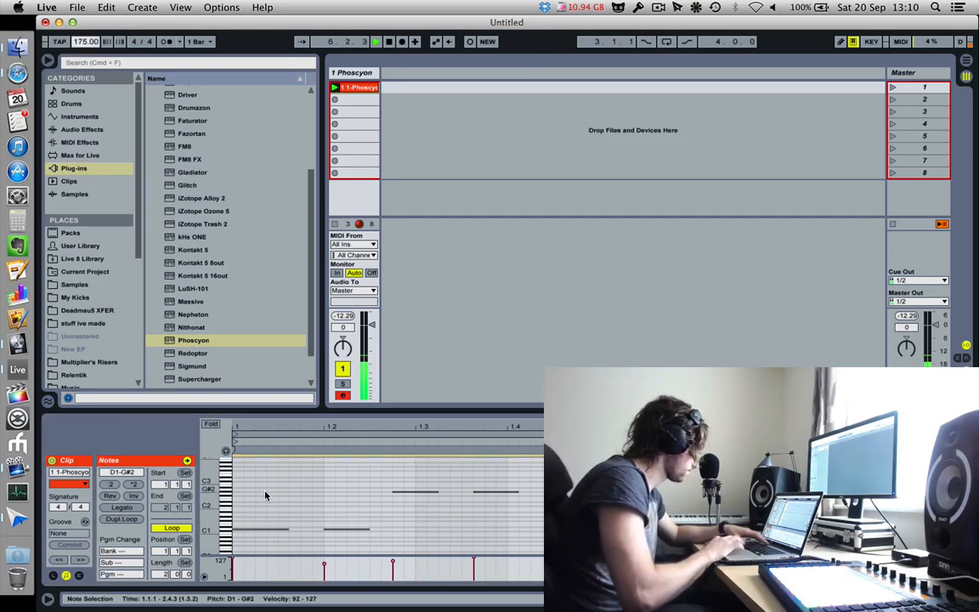
pyautogui.click(736, 498)
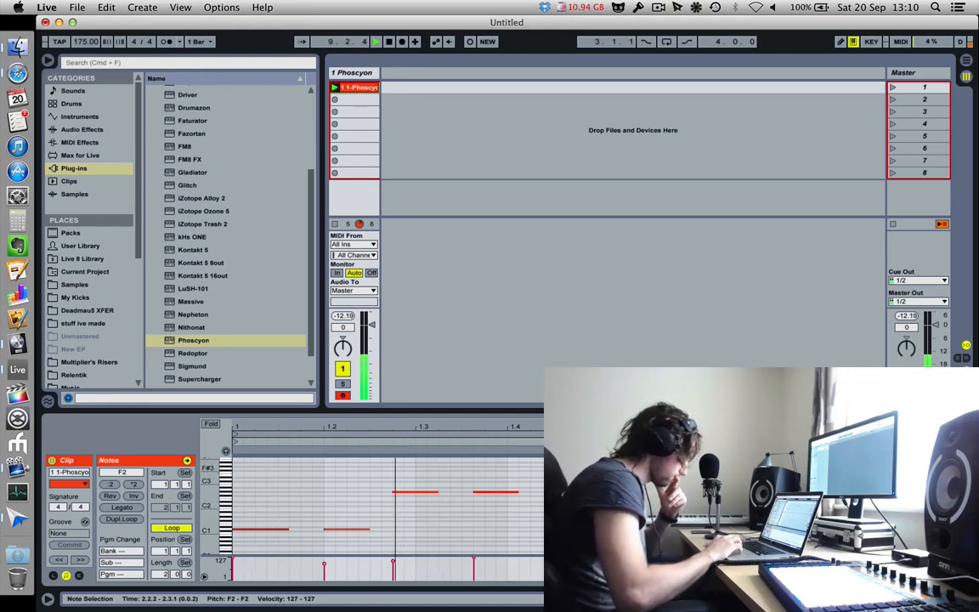
# - Delete the recorded clip and try recording in the arrangement with the metronome on
pyautogui.press('Delete')
pyautogui.click(402, 41)
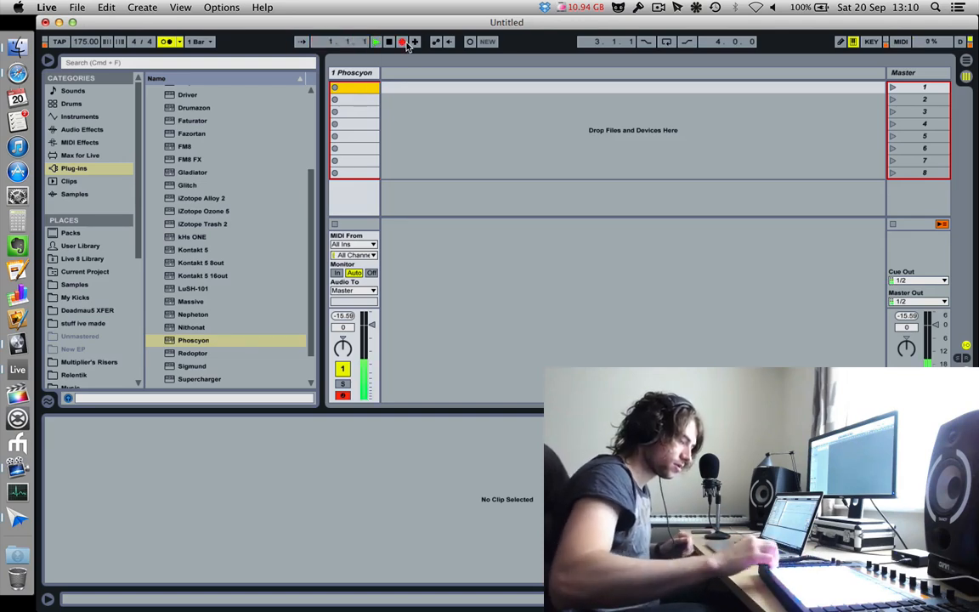
pyautogui.press('space')
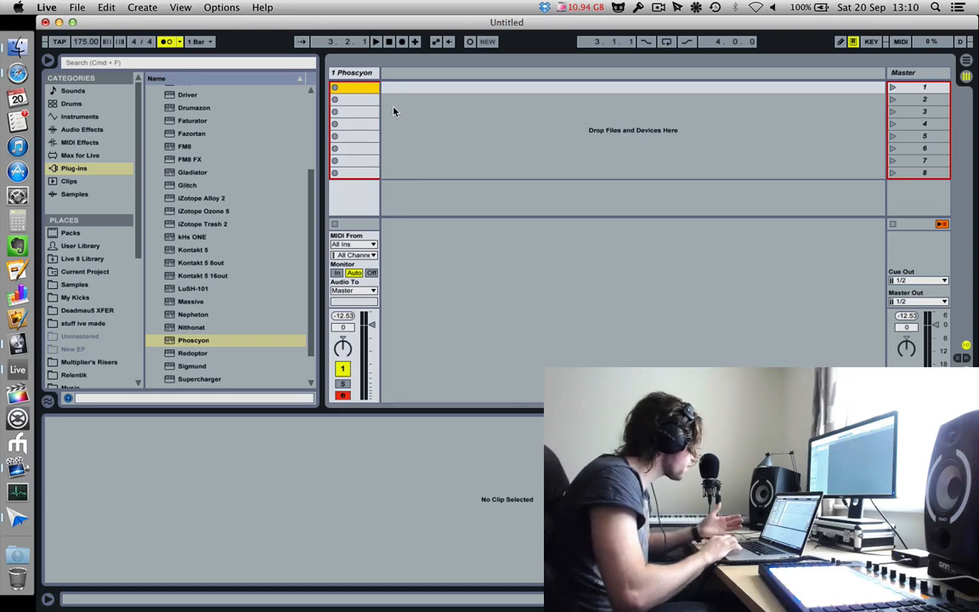
pyautogui.click(393, 111)
pyautogui.hotkey('ctrl', 'Up')
pyautogui.hotkey('ctrl', 'Up')
pyautogui.click(339, 90)
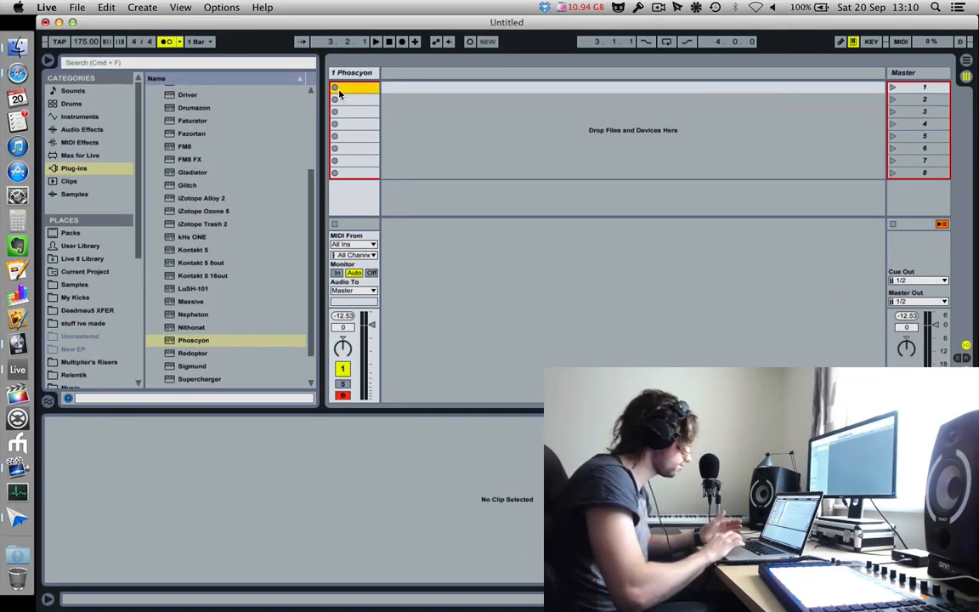
# - Record another take into the track's first clip slot with the metronome on, and delete it
pyautogui.press('space')
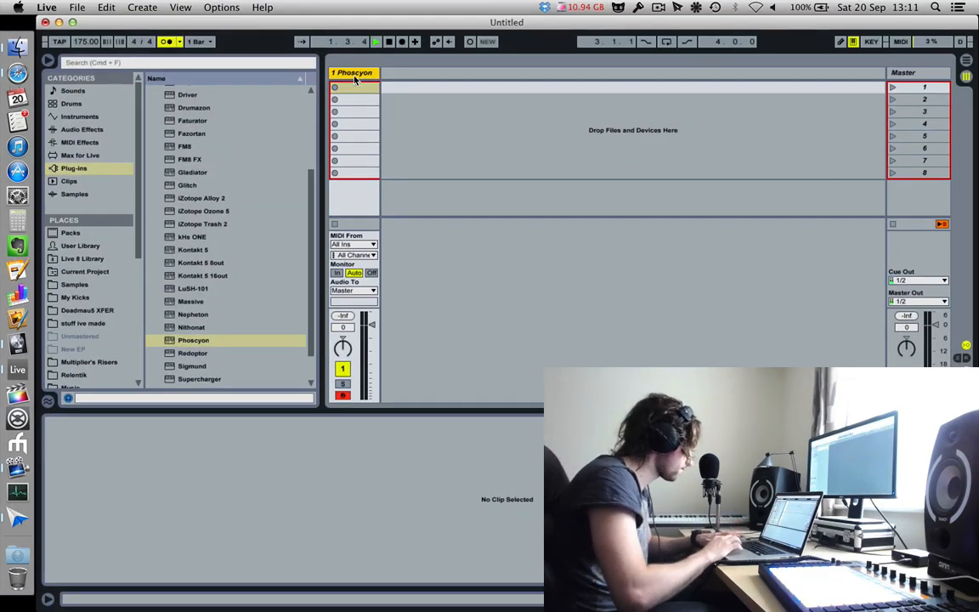
pyautogui.click(334, 88)
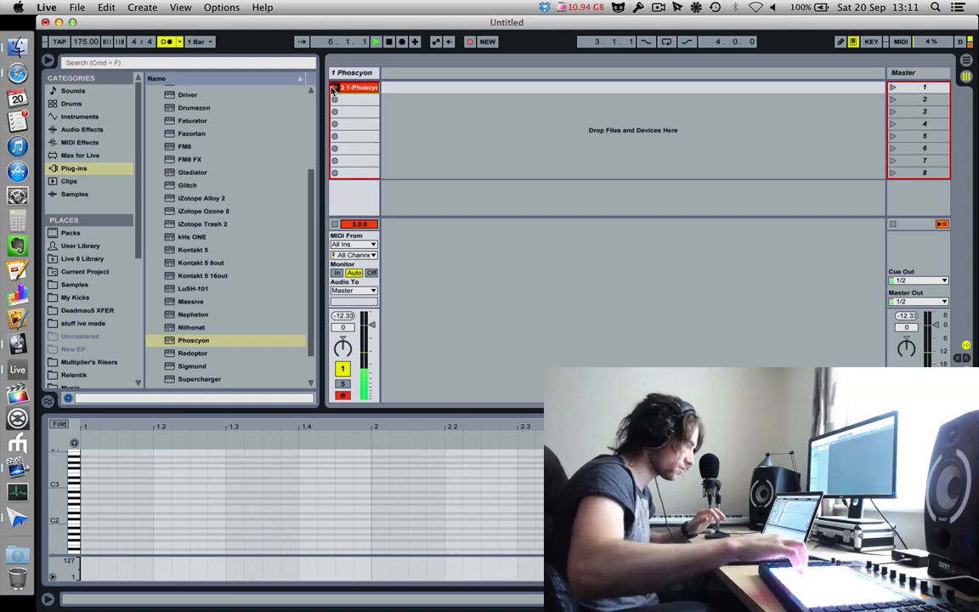
pyautogui.click(334, 88)
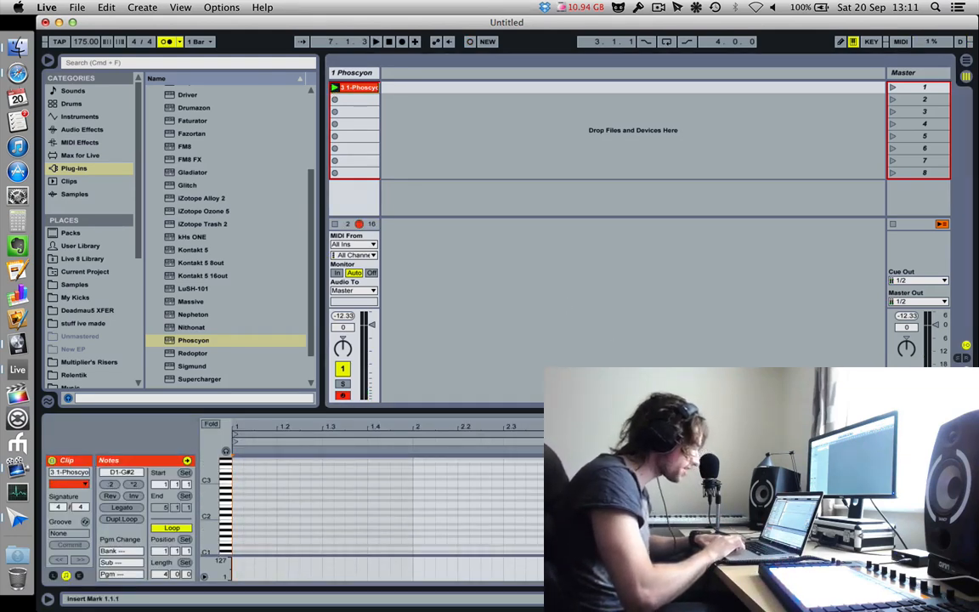
pyautogui.press('Delete')
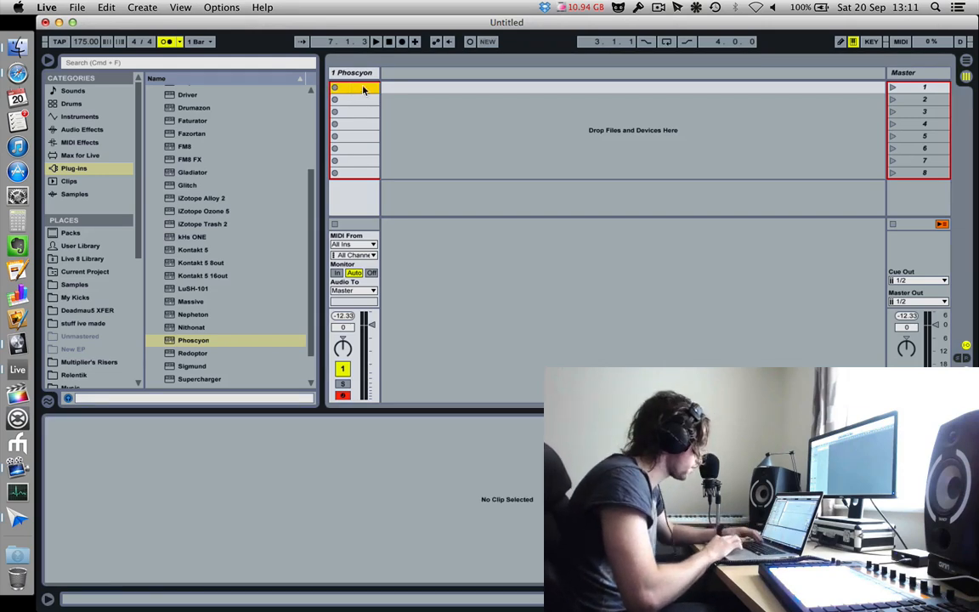
# - Undo the re-recording back to the original bassline clip and turn the metronome off
pyautogui.doubleClick(362, 89)
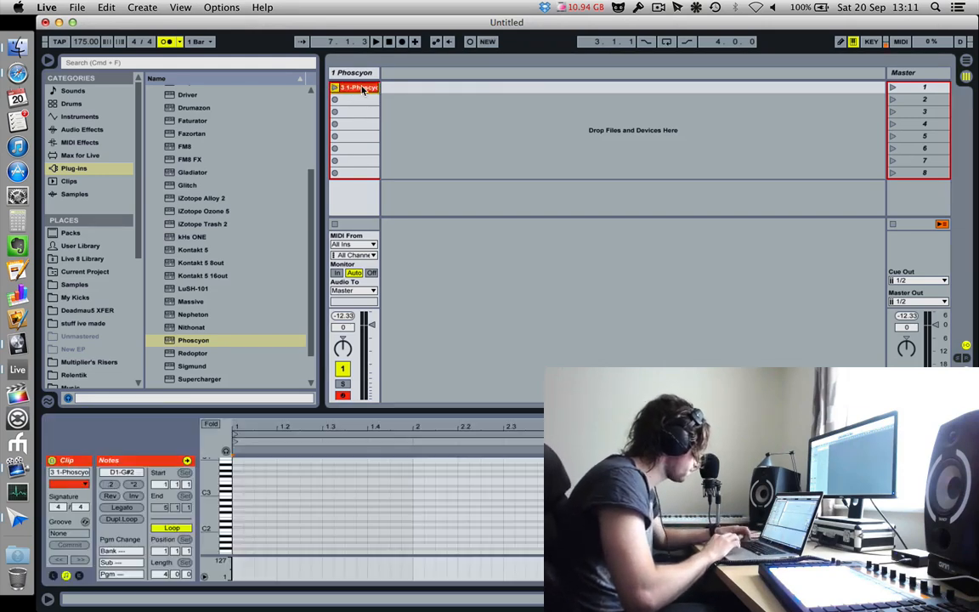
pyautogui.press('super+z')
pyautogui.press('super+z')
pyautogui.press('space')
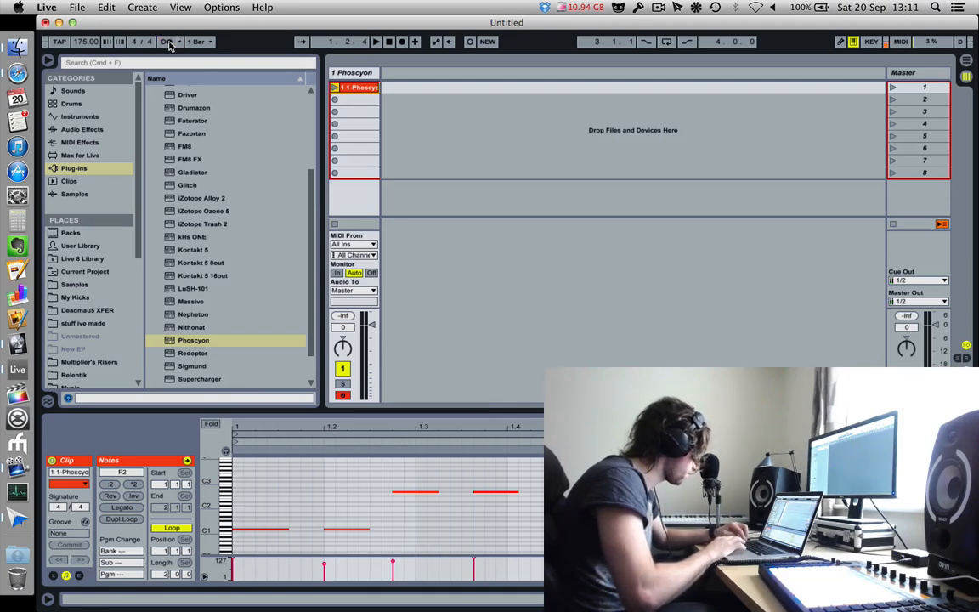
# - Play the restored two-bar bassline clip and check its timing against the loop
pyautogui.click(359, 482)
pyautogui.press('space')
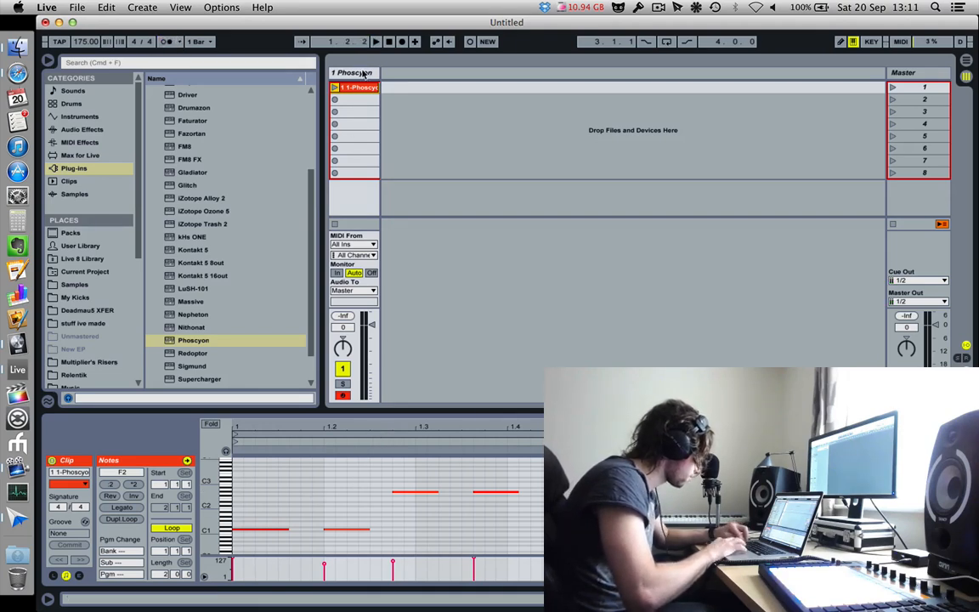
pyautogui.press('space')
pyautogui.press('space')
pyautogui.press('space')
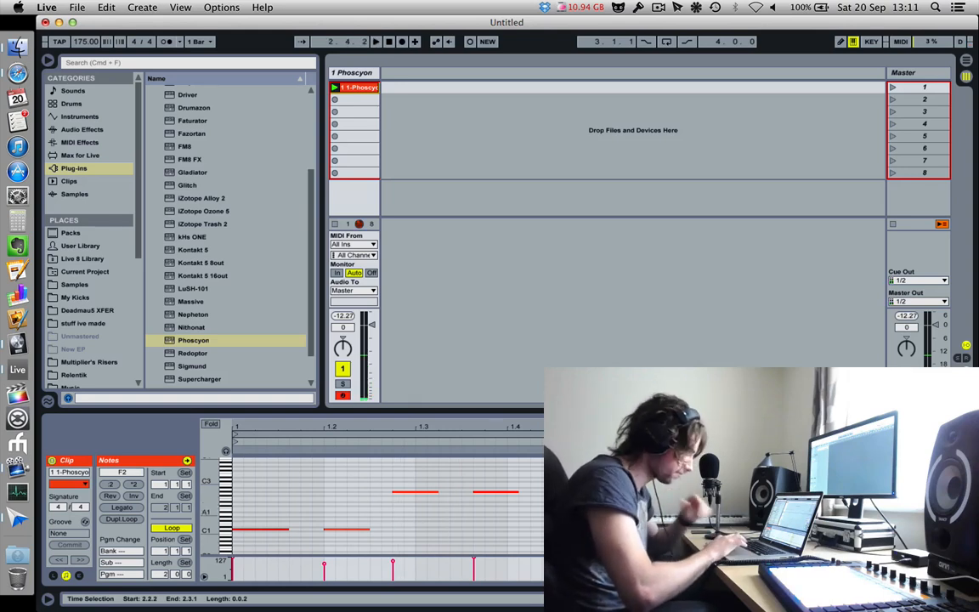
pyautogui.press('space')
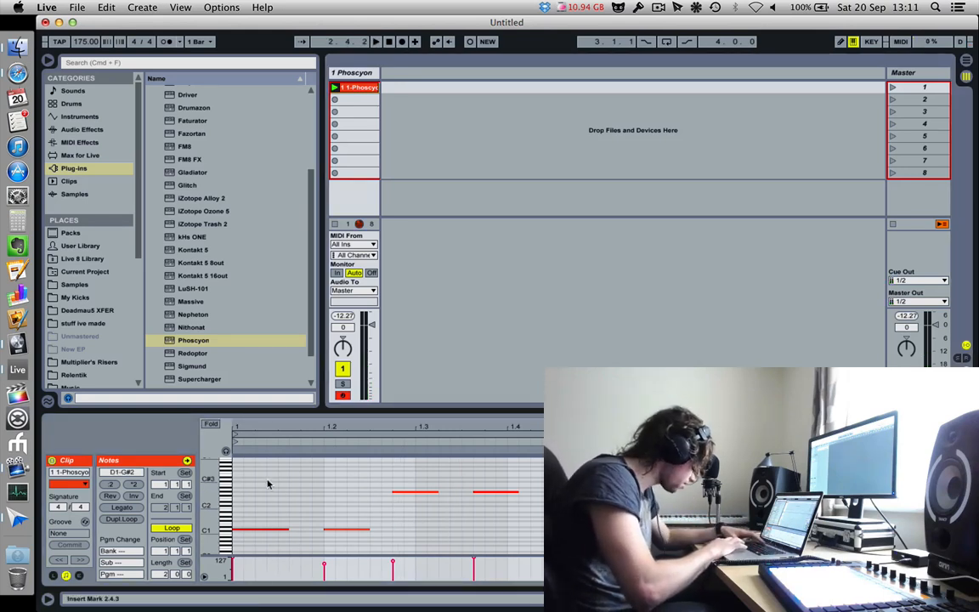
# - Stretch all the clip's notes slightly so the phrase ends at about 2.4.4, and play it back
pyautogui.moveTo(269, 481); pyautogui.dragTo(561, 509)
pyautogui.click(262, 529)
pyautogui.press('space')
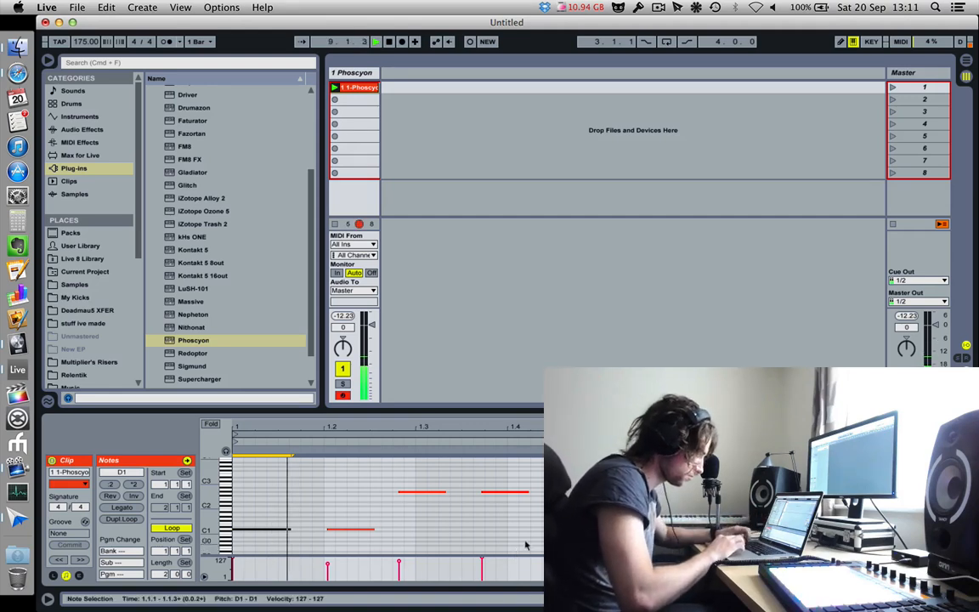
pyautogui.press('super+a')
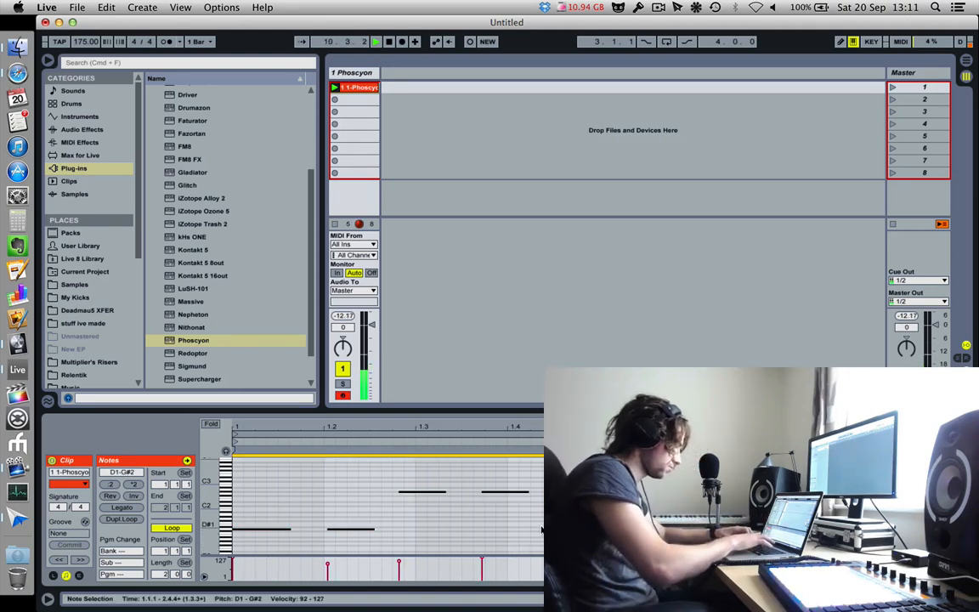
pyautogui.click(542, 529)
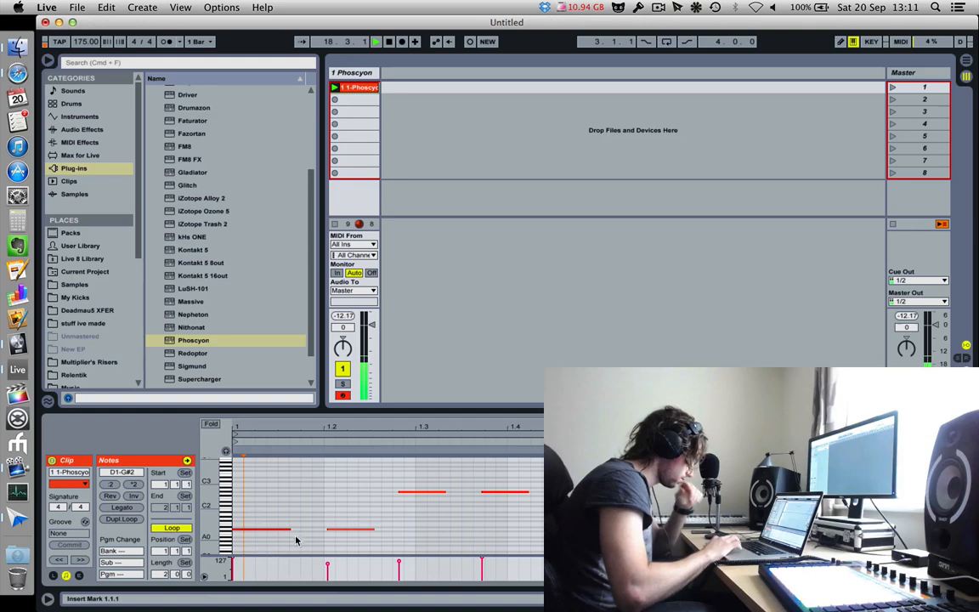
# - Select all notes in the clip and set their velocities to a uniform 99
pyautogui.press('super+a')
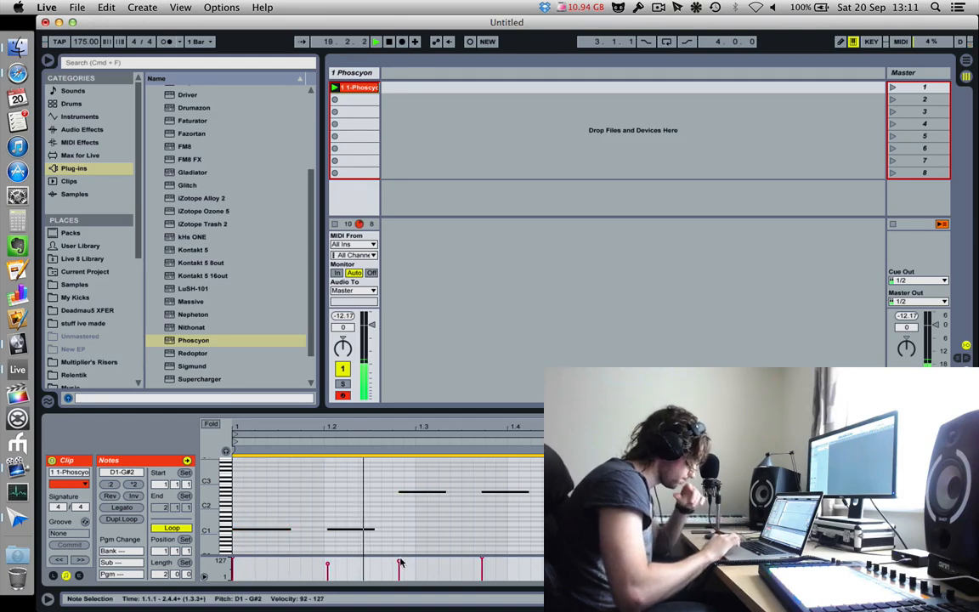
pyautogui.moveTo(399, 580); pyautogui.dragTo(401, 549)
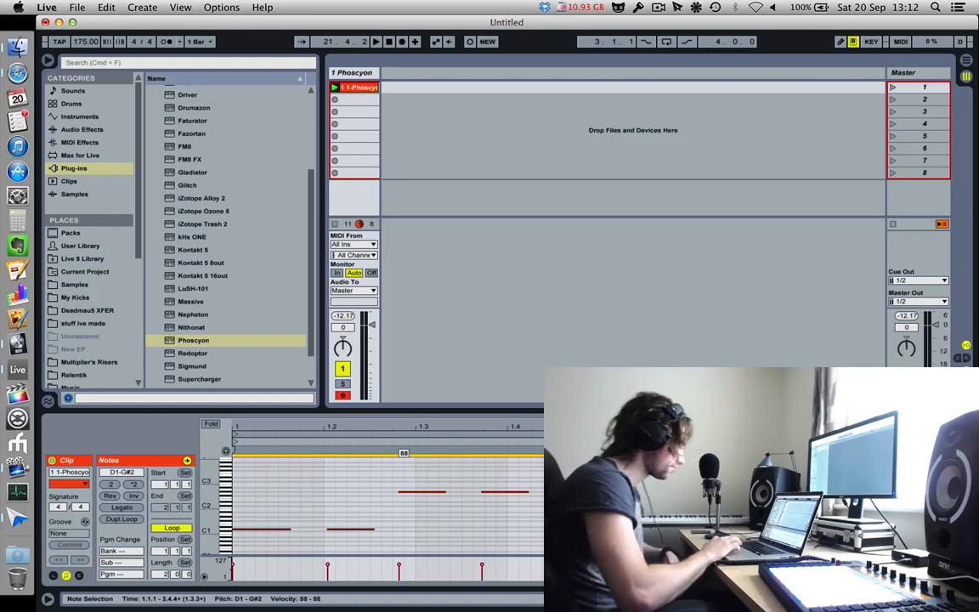
pyautogui.moveTo(401, 549); pyautogui.dragTo(401, 543)
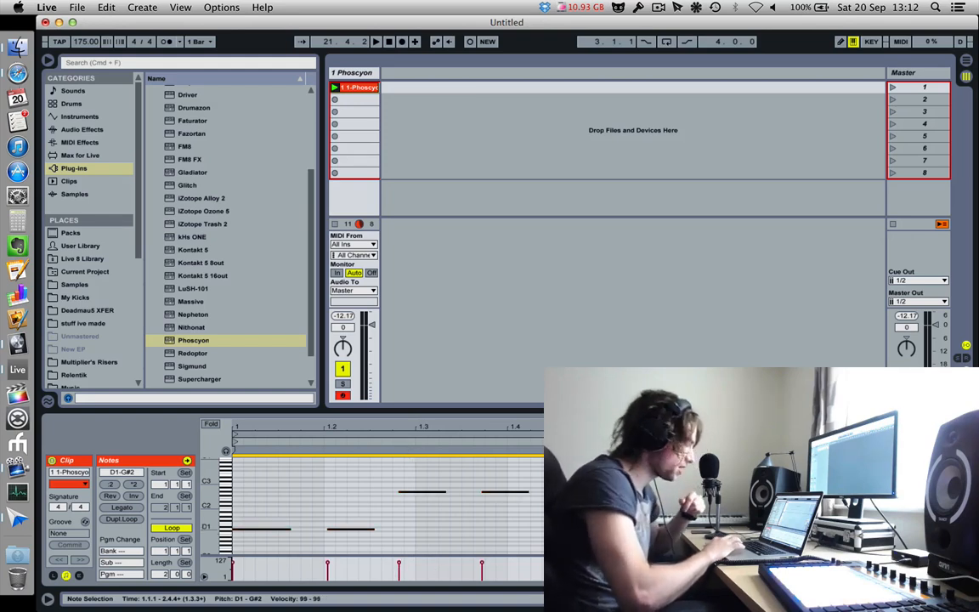
# - Play the bassline with its evened-out velocities and reopen the clip's notes
pyautogui.click(389, 114)
pyautogui.click(346, 74)
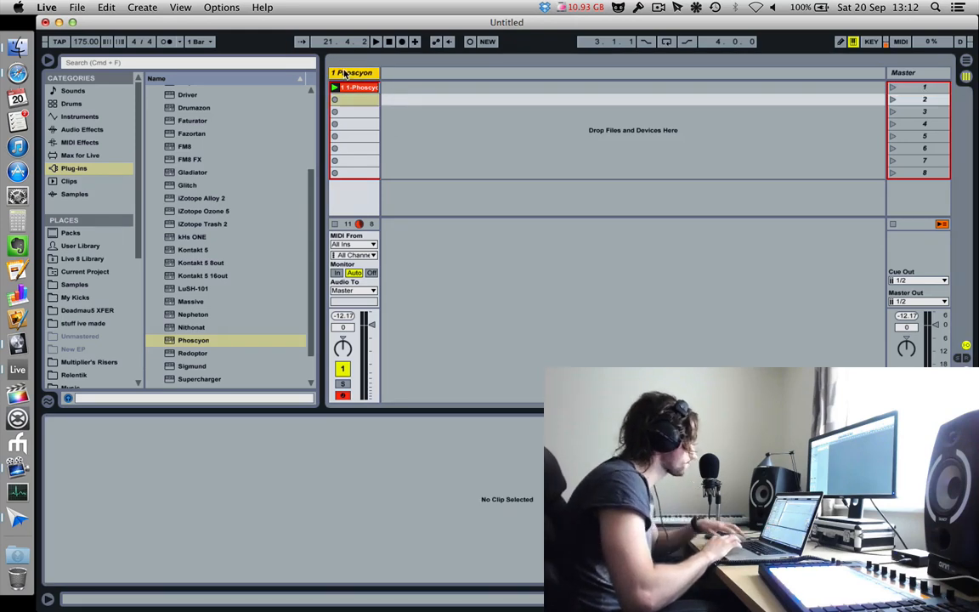
pyautogui.press('space')
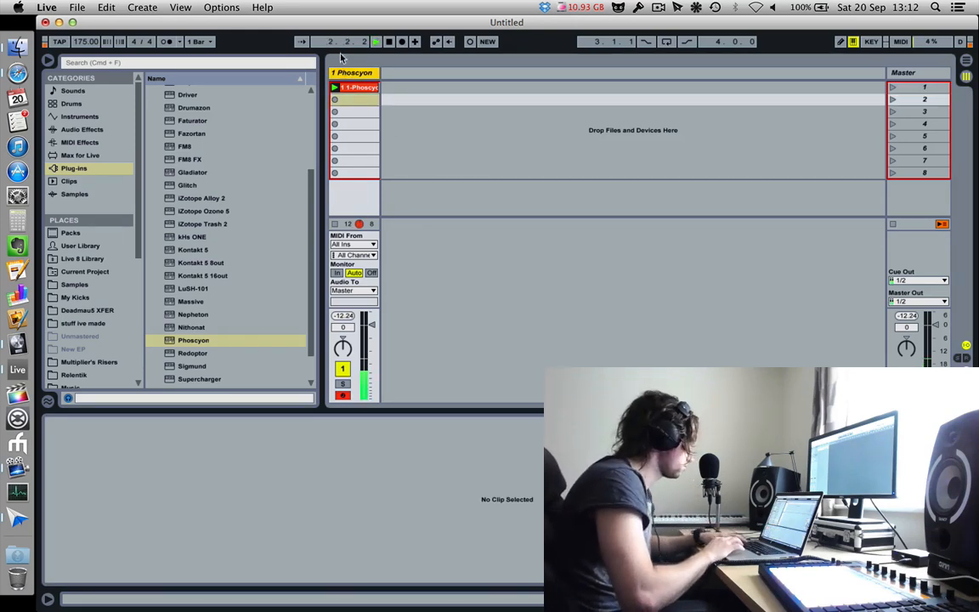
pyautogui.press('Up')
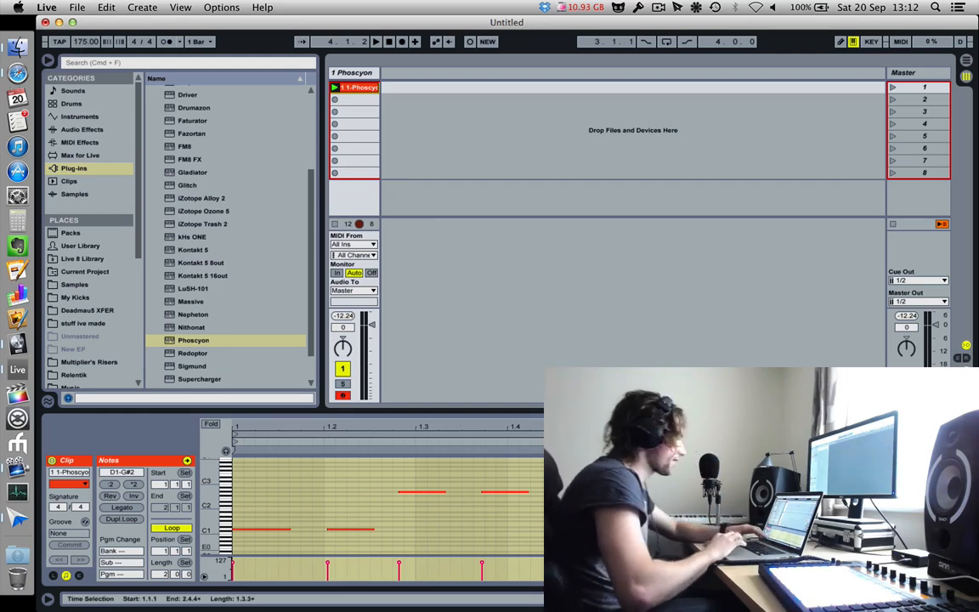
# - Play the bassline clip and lower the song tempo to 172 BPM
pyautogui.press('space')
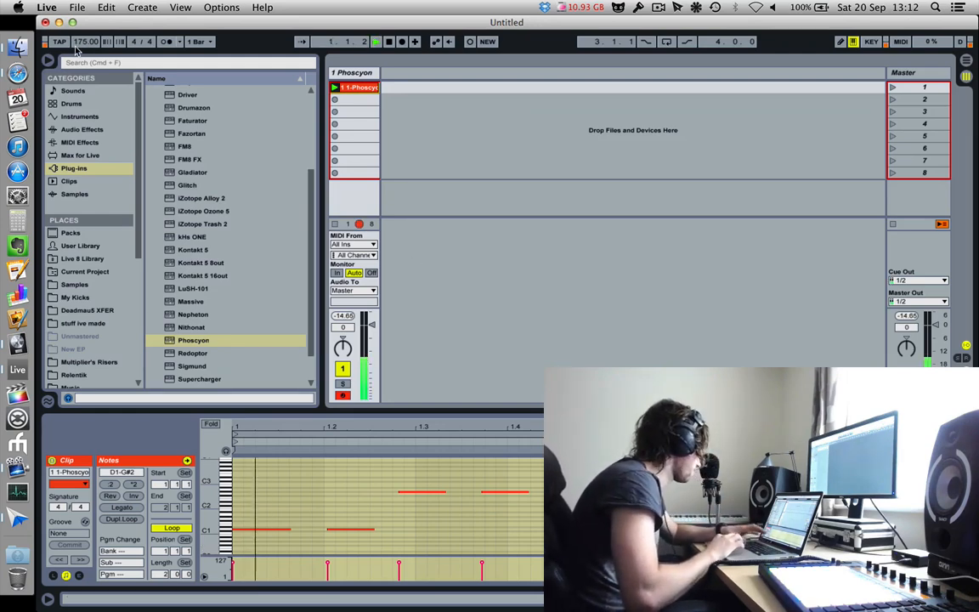
pyautogui.moveTo(83, 42)
pyautogui.mouseDown()
pyautogui.moveTo(83, 53)
pyautogui.moveTo(84, 45)
pyautogui.mouseUp()
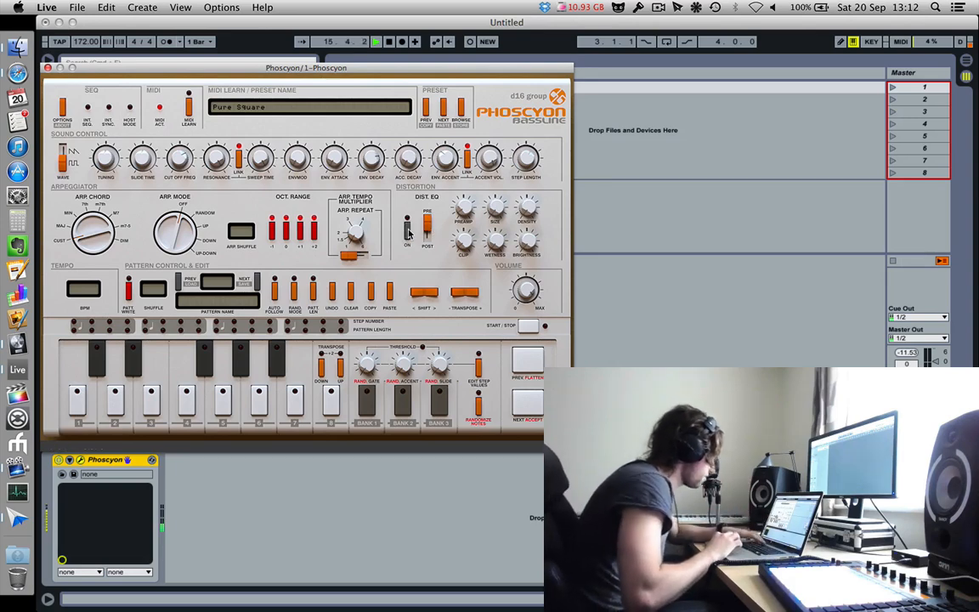
# - Turn on Phoscyon's distortion with Pre routing, set its clip to about -13.1 dB and adjust the preamp
pyautogui.click(408, 233)
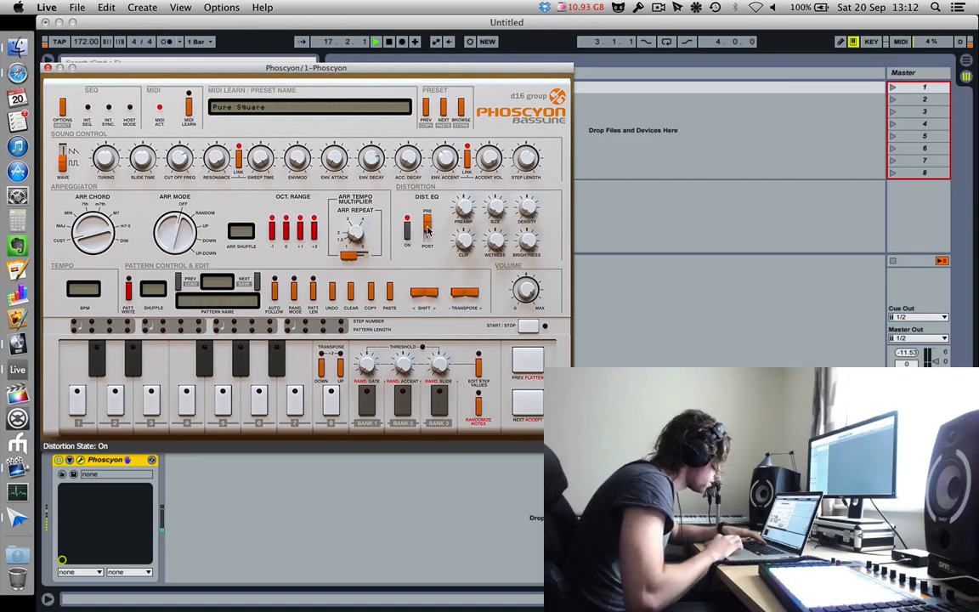
pyautogui.click(427, 228)
pyautogui.click(462, 244)
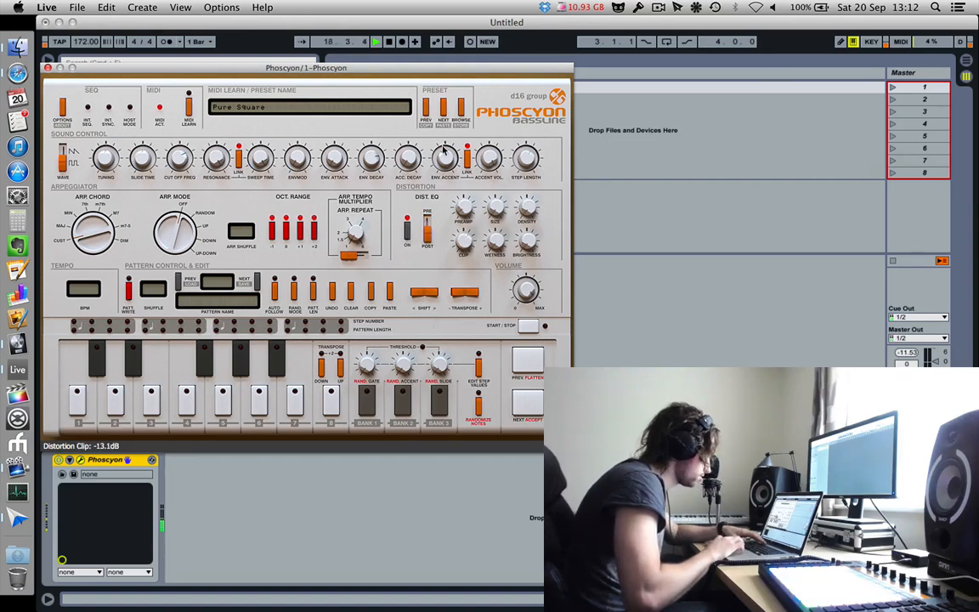
pyautogui.click(463, 211)
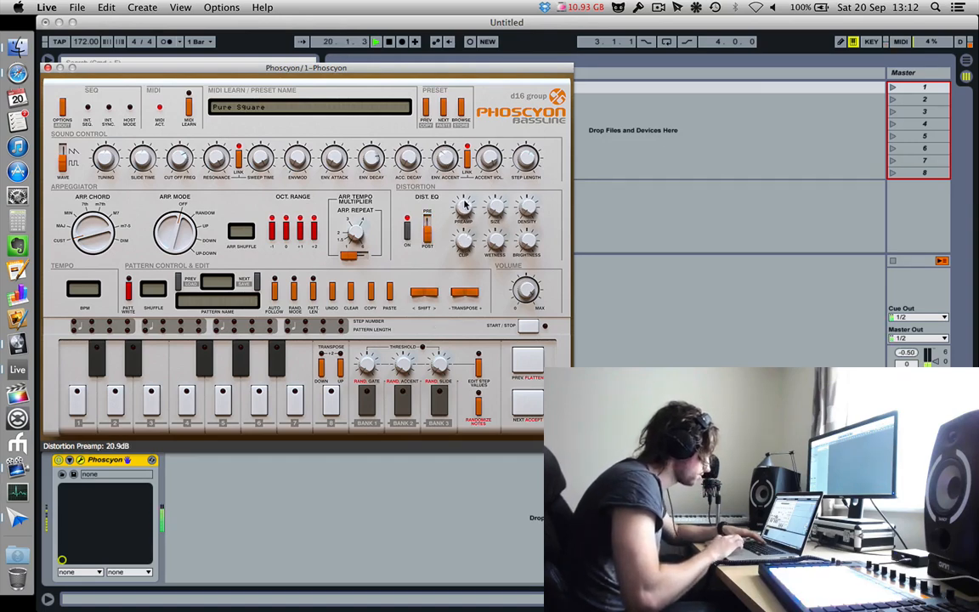
pyautogui.moveTo(465, 204); pyautogui.dragTo(468, 258)
pyautogui.click(423, 218)
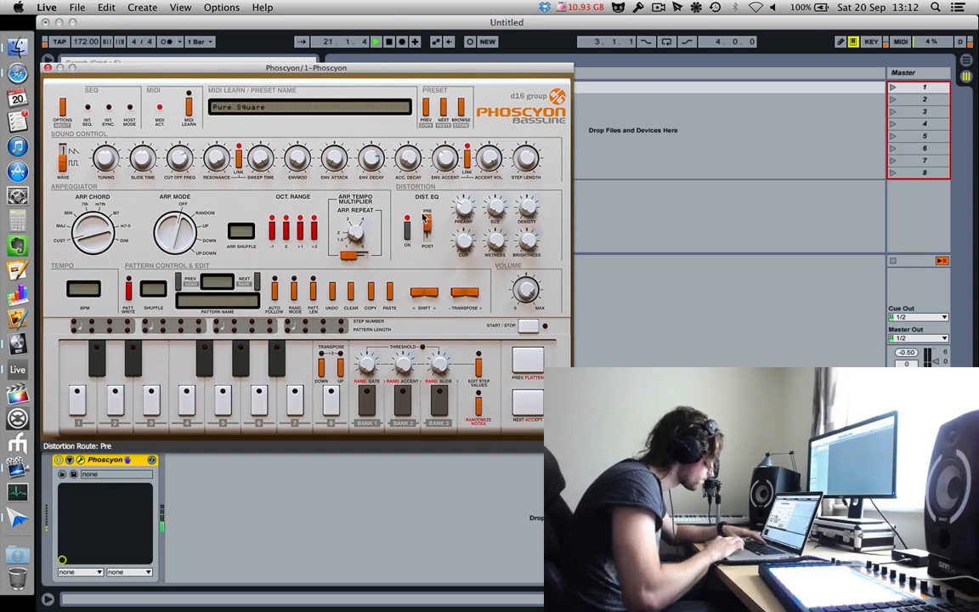
# - Set the distortion's wetness to about 59%, preamp to 13.4 dB, size to -0.41 and density to 0.46, and readjust clip and brightness
pyautogui.click(495, 248)
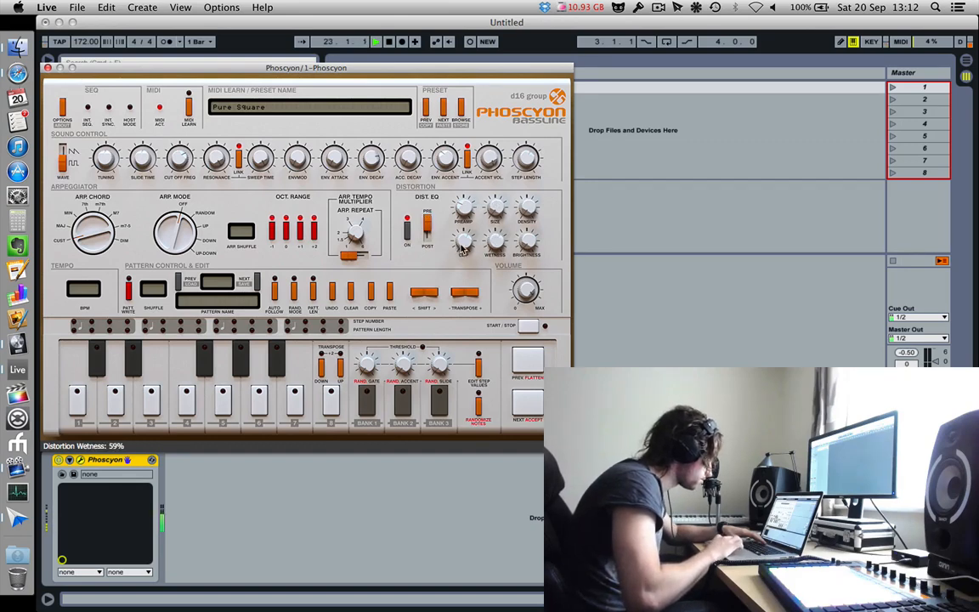
pyautogui.moveTo(464, 248); pyautogui.dragTo(470, 253)
pyautogui.click(460, 213)
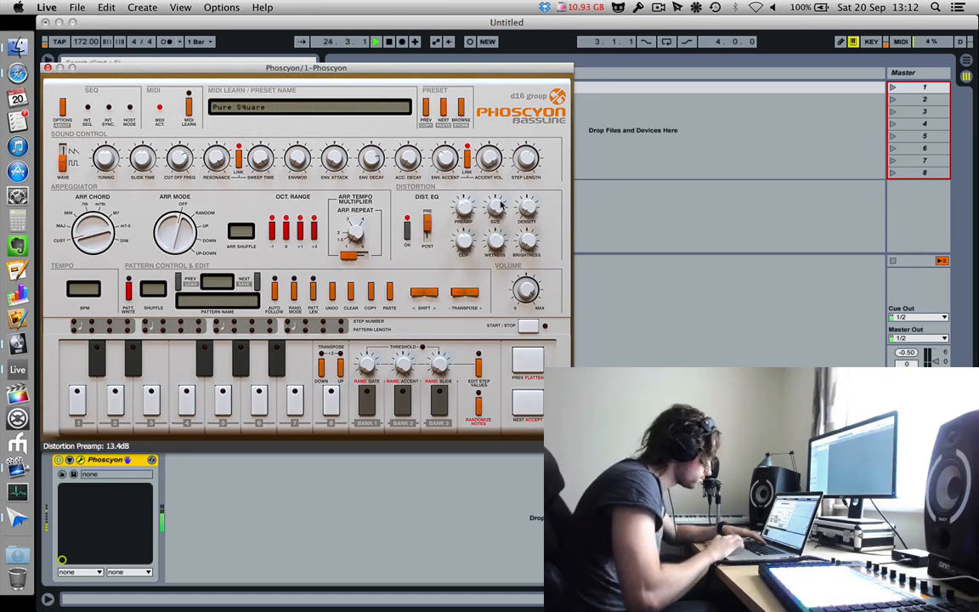
pyautogui.click(498, 209)
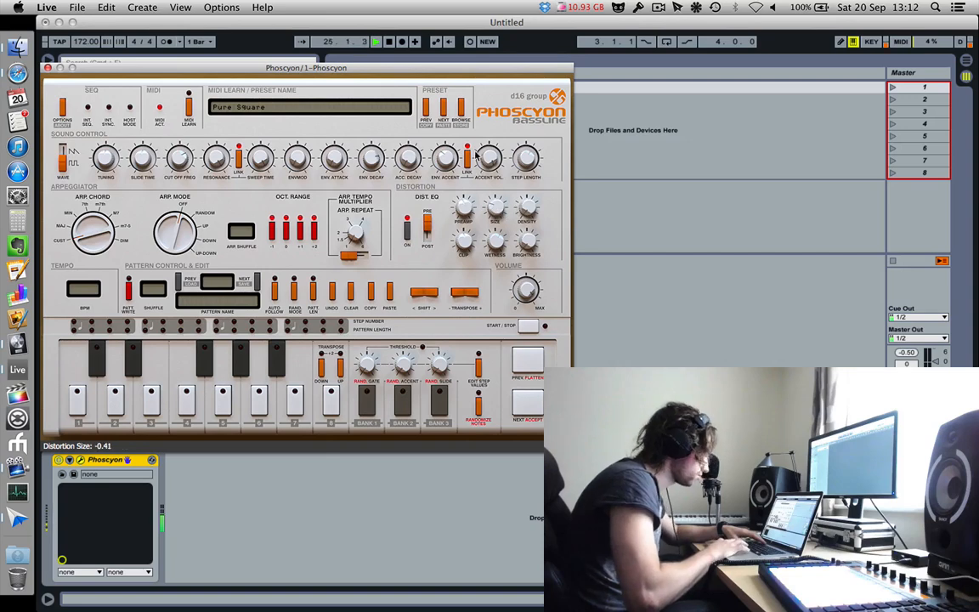
pyautogui.click(529, 244)
pyautogui.click(531, 212)
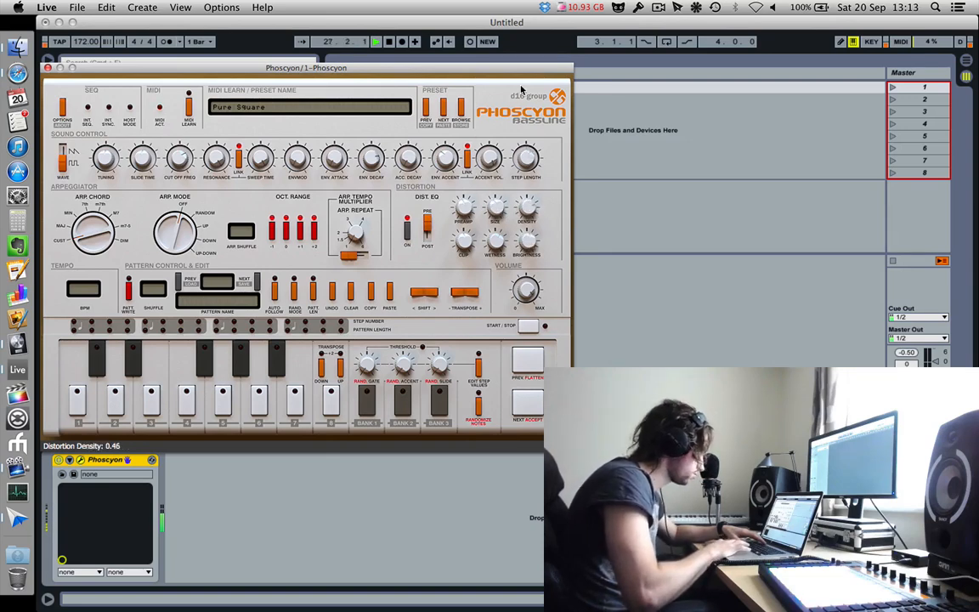
pyautogui.moveTo(523, 106); pyautogui.dragTo(534, 136)
# - Switch Phoscyon to the sawtooth wave and sweep its tuning between about 2.49 and -16.63 halftones during playback
pyautogui.click(65, 153)
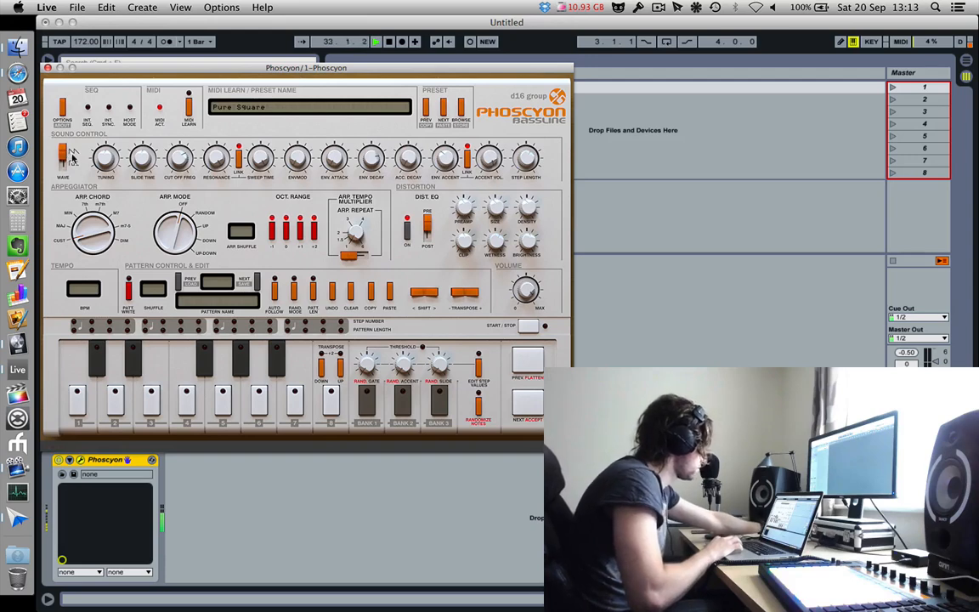
pyautogui.moveTo(103, 159)
pyautogui.mouseDown()
pyautogui.moveTo(71, 111)
pyautogui.moveTo(88, 145)
pyautogui.mouseUp()
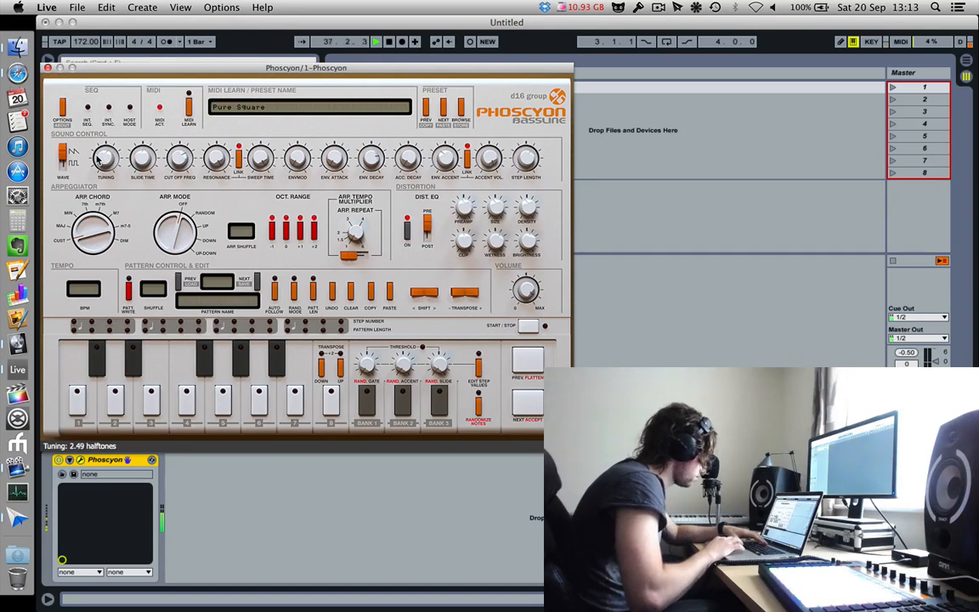
pyautogui.moveTo(103, 159); pyautogui.dragTo(107, 224)
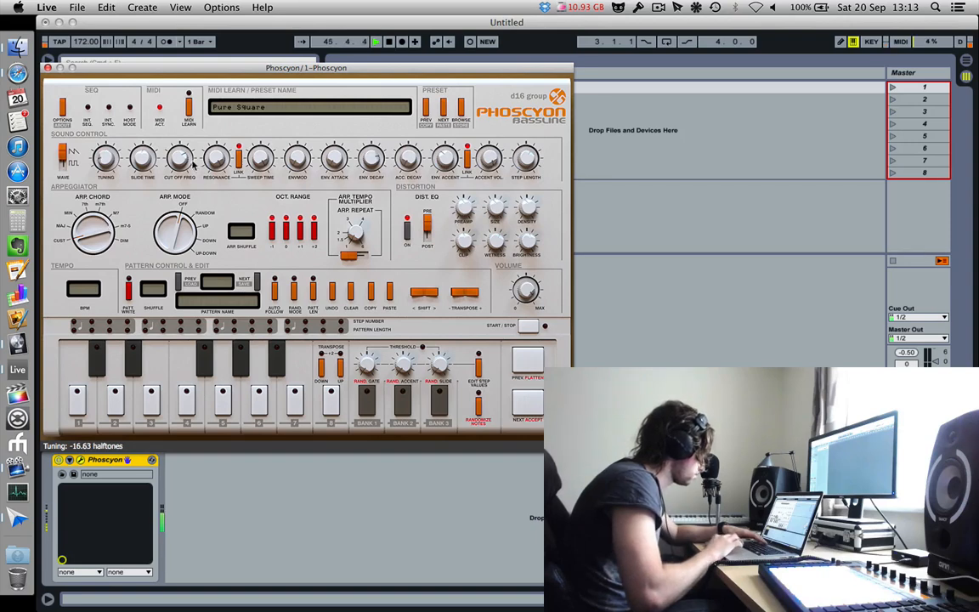
pyautogui.moveTo(108, 158); pyautogui.dragTo(105, 151)
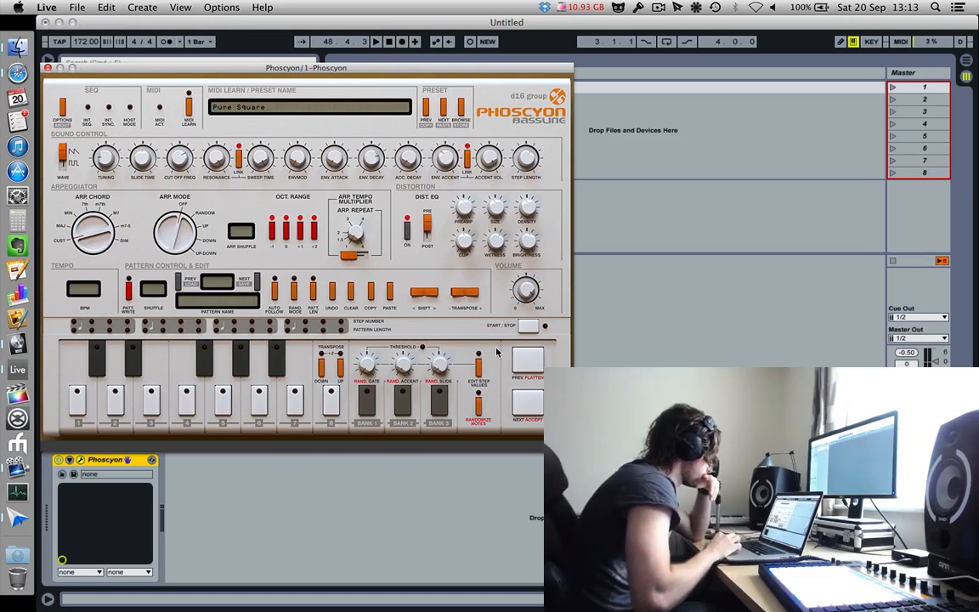
# - Lengthen the clip's second D1 note to end at about 1.2.4 and try a tuning of about -19.18 halftones during playback
pyautogui.hotkey('shift', 'Tab')
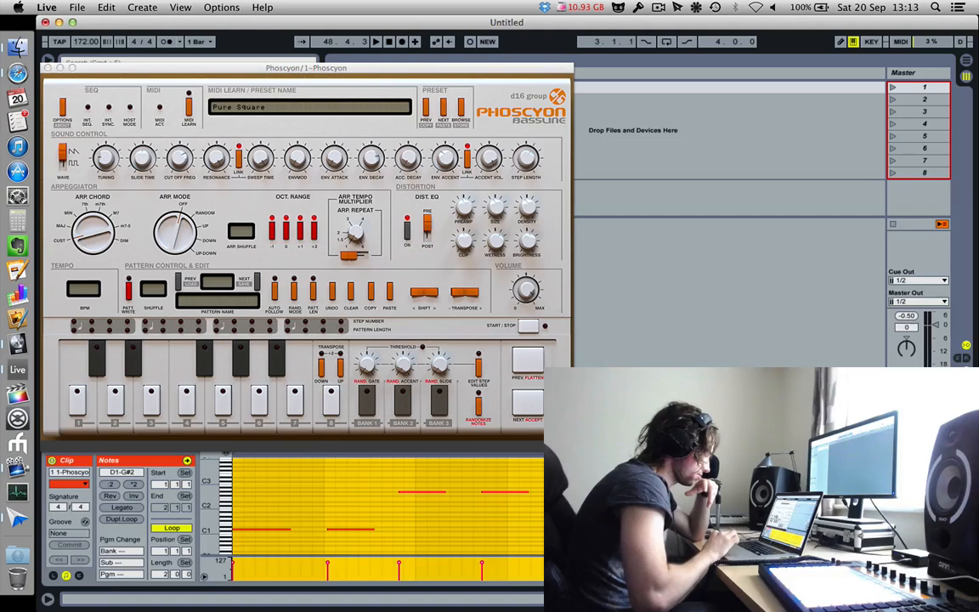
pyautogui.click(262, 512)
pyautogui.click(275, 529)
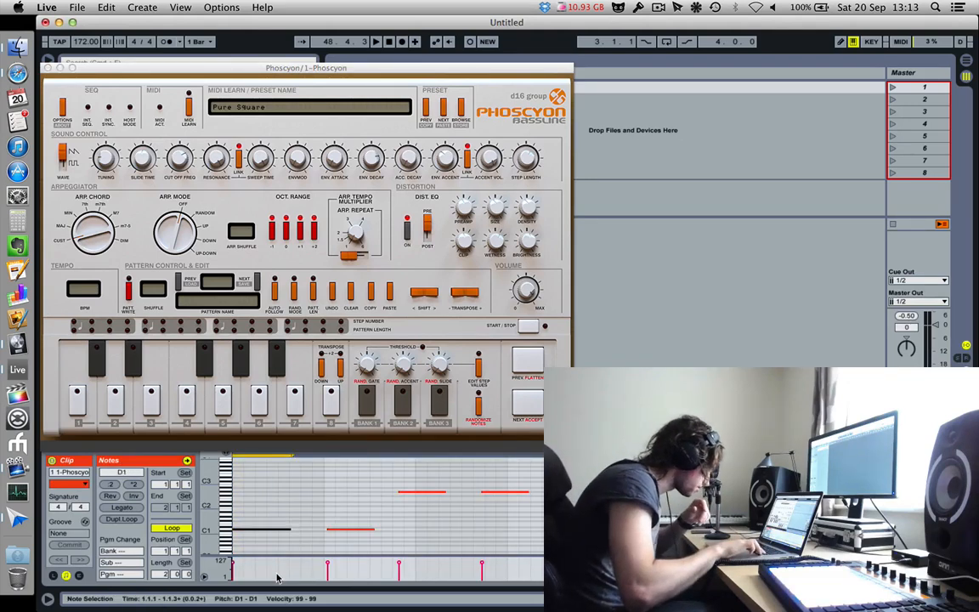
pyautogui.click(356, 529)
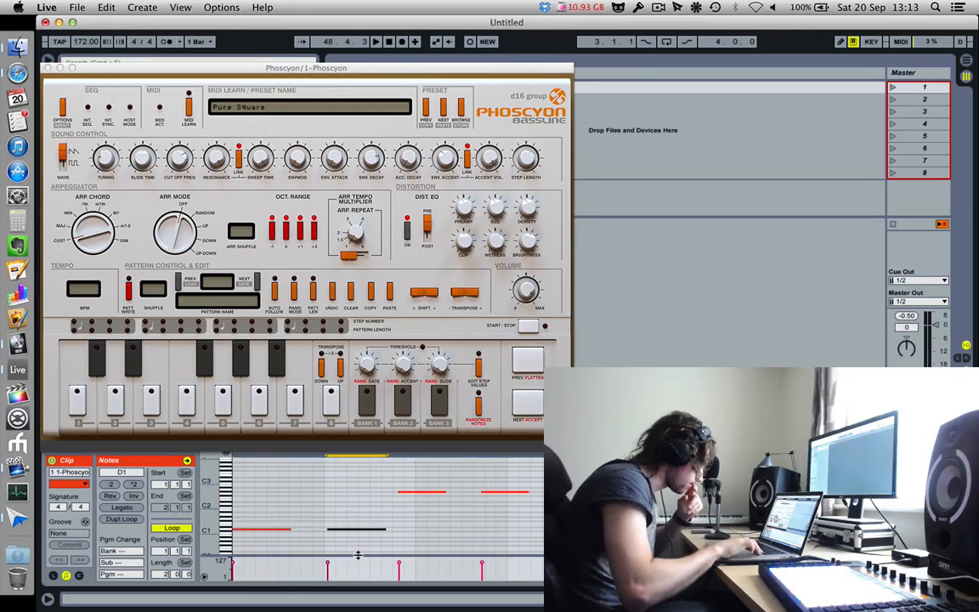
pyautogui.press('space')
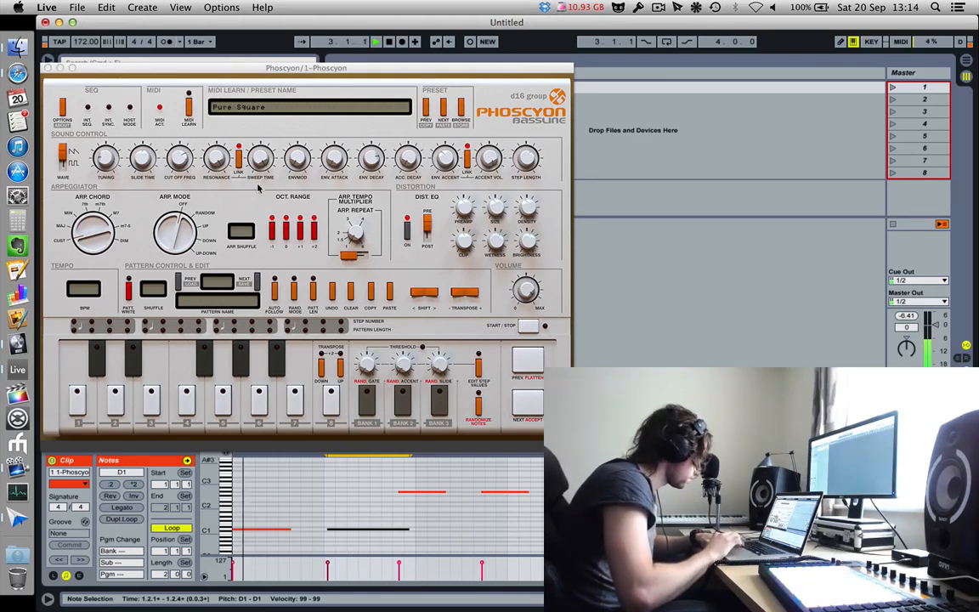
pyautogui.moveTo(106, 158); pyautogui.dragTo(136, 178)
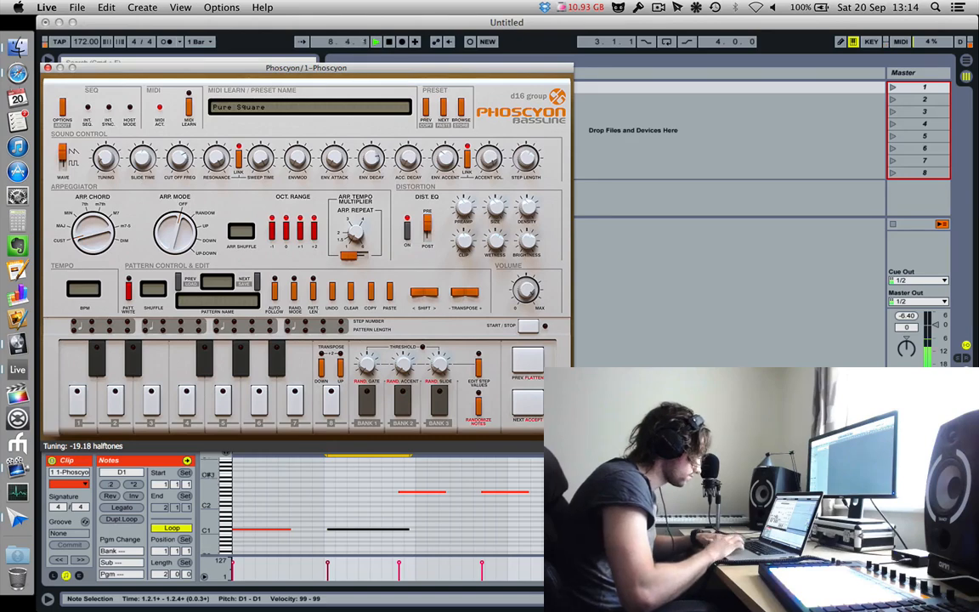
# - Undo the lengthening of the G2 note at 2.1.3 and shorten the second D1 note back to its earlier length
pyautogui.click(691, 491)
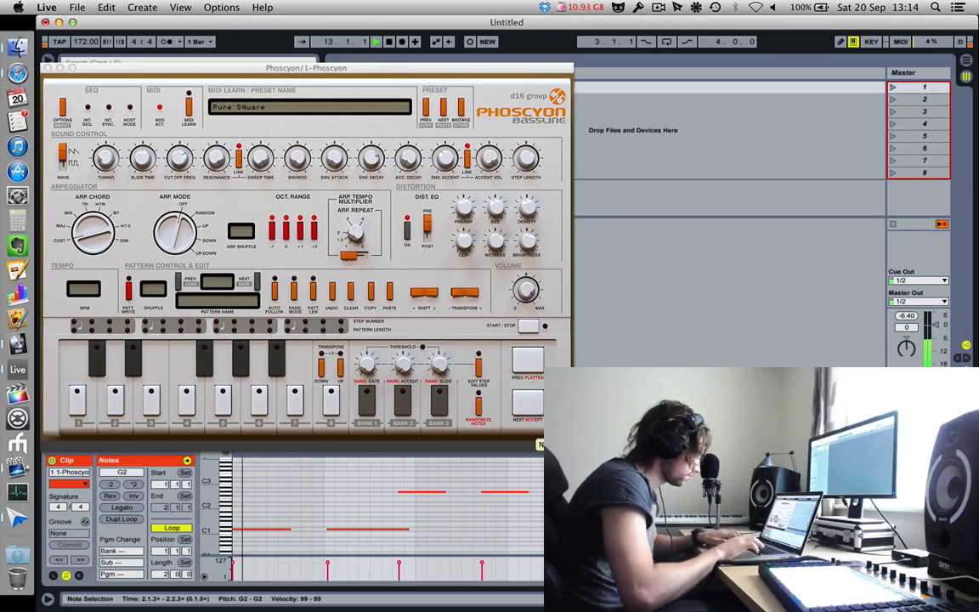
pyautogui.press('super+z')
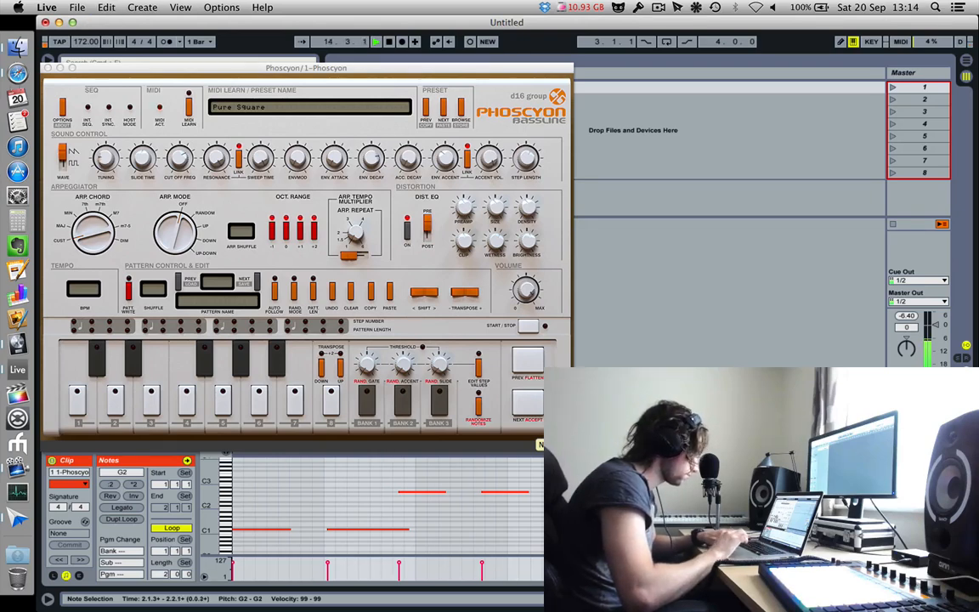
pyautogui.moveTo(407, 529); pyautogui.dragTo(396, 529)
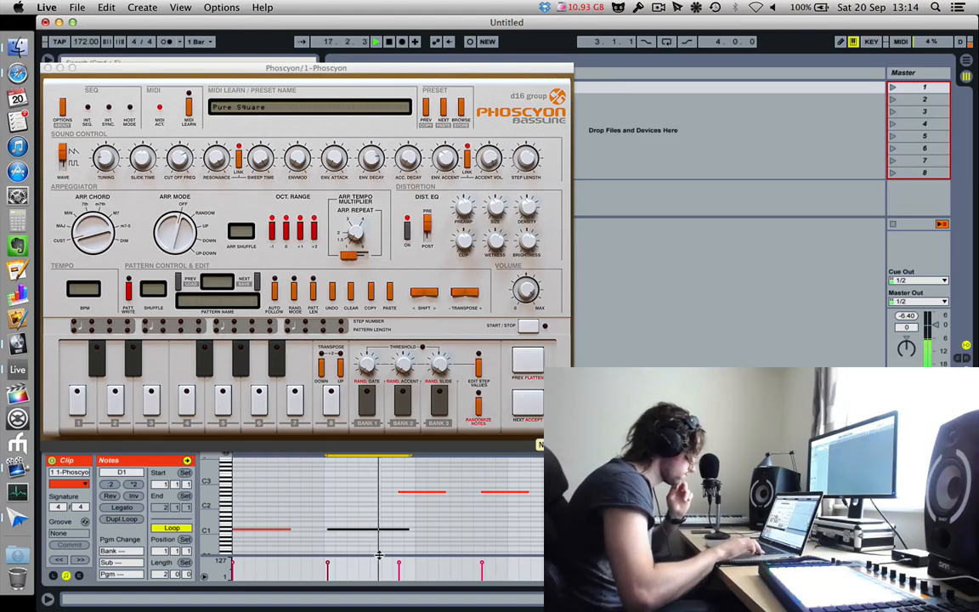
pyautogui.hotkey('shift', 'Left')
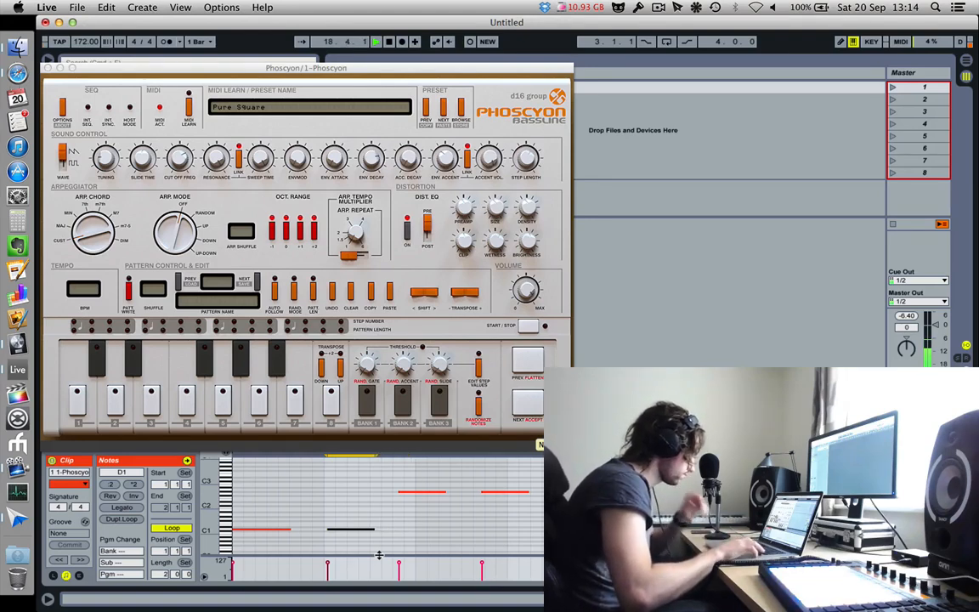
pyautogui.hotkey('shift', 'Left')
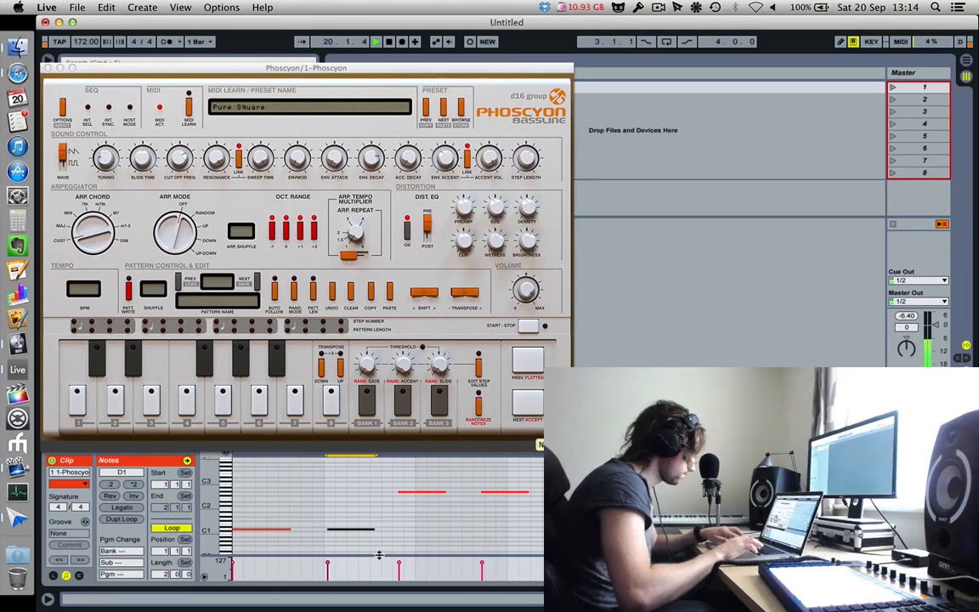
# - Set tuning to about 5.18 halftones, sweep time to 13.1 ms and envelope attack to 26.8 ms, and adjust slide time, envelope modulation and decay
pyautogui.click(178, 76)
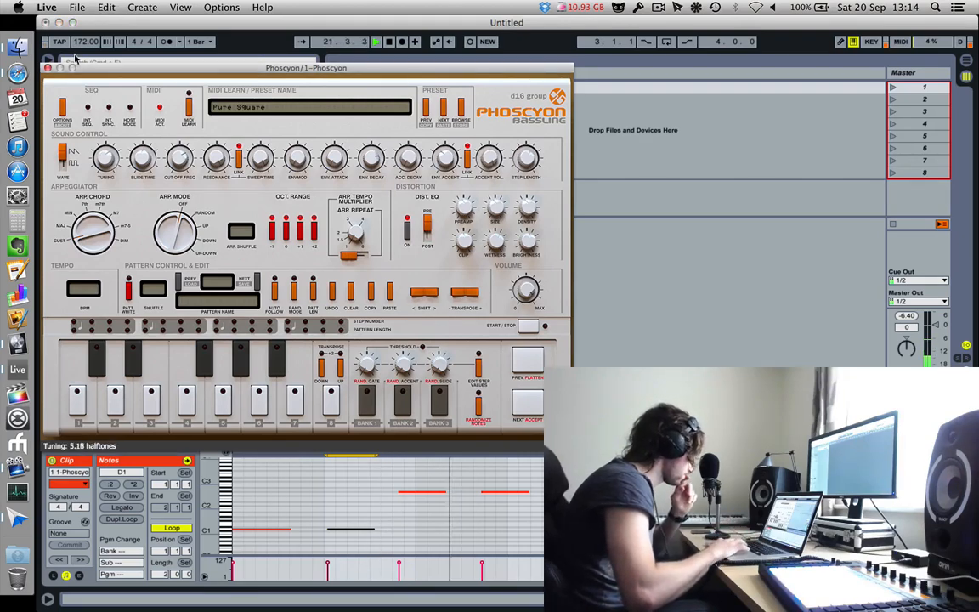
pyautogui.moveTo(146, 156); pyautogui.dragTo(132, 100)
pyautogui.click(258, 157)
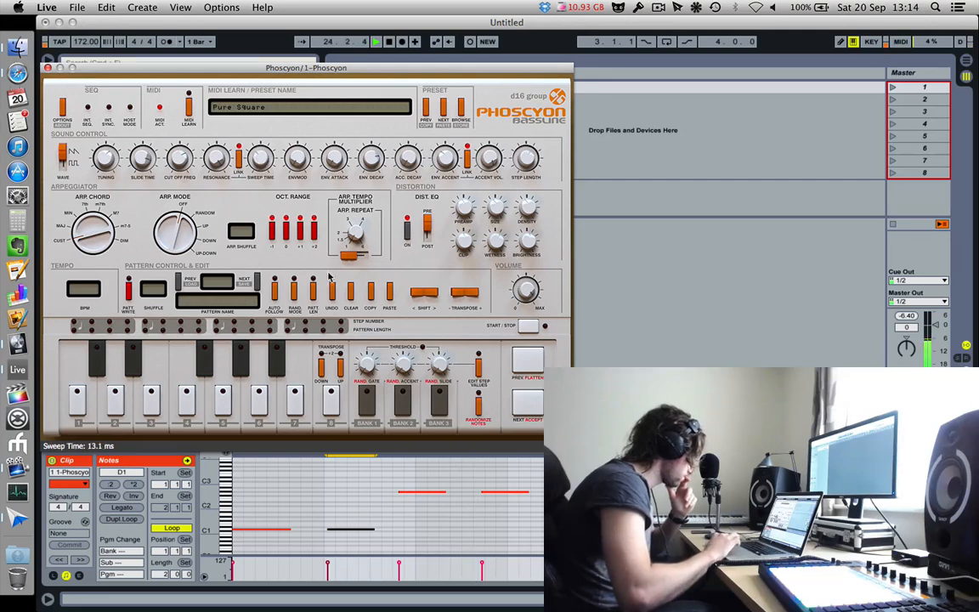
pyautogui.moveTo(335, 159); pyautogui.dragTo(321, 117)
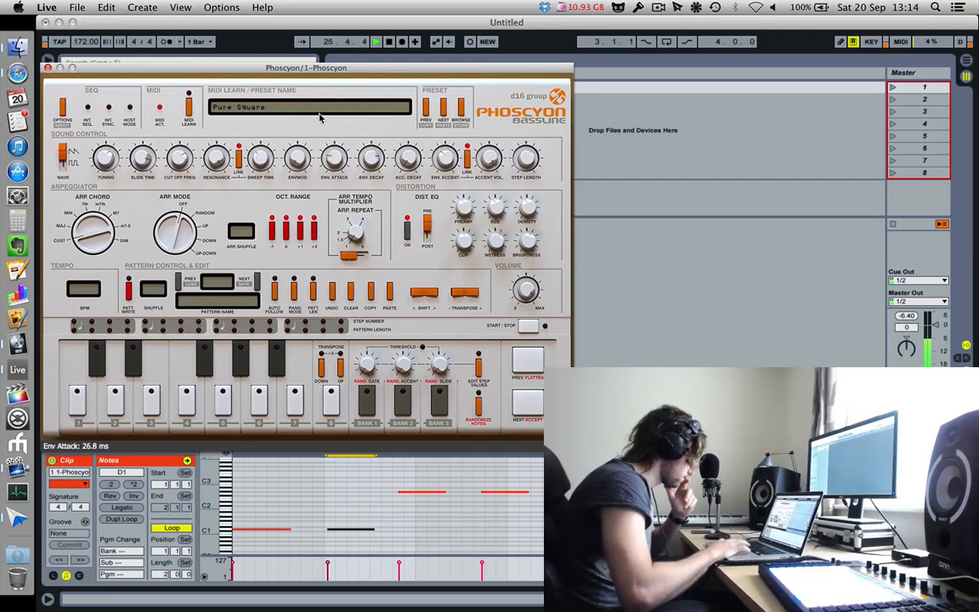
pyautogui.moveTo(297, 162); pyautogui.dragTo(306, 95)
pyautogui.moveTo(370, 165); pyautogui.dragTo(457, 293)
# - Set Phoscyon's cutoff to about 47.2, resonance to 62.8, accent decay to 644.6 ms and accent volume to 26.4
pyautogui.moveTo(179, 158); pyautogui.dragTo(210, 198)
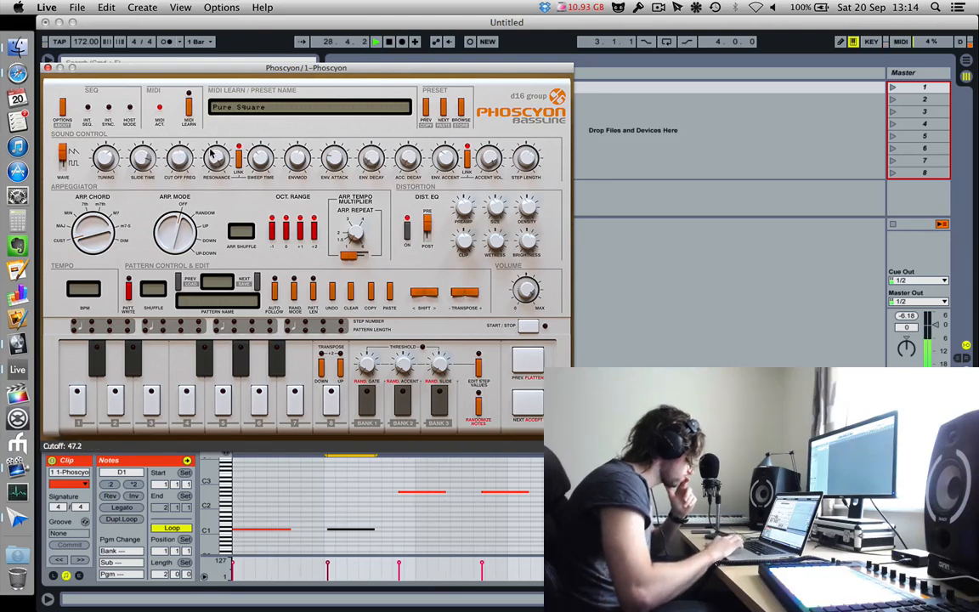
pyautogui.moveTo(213, 156); pyautogui.dragTo(253, 216)
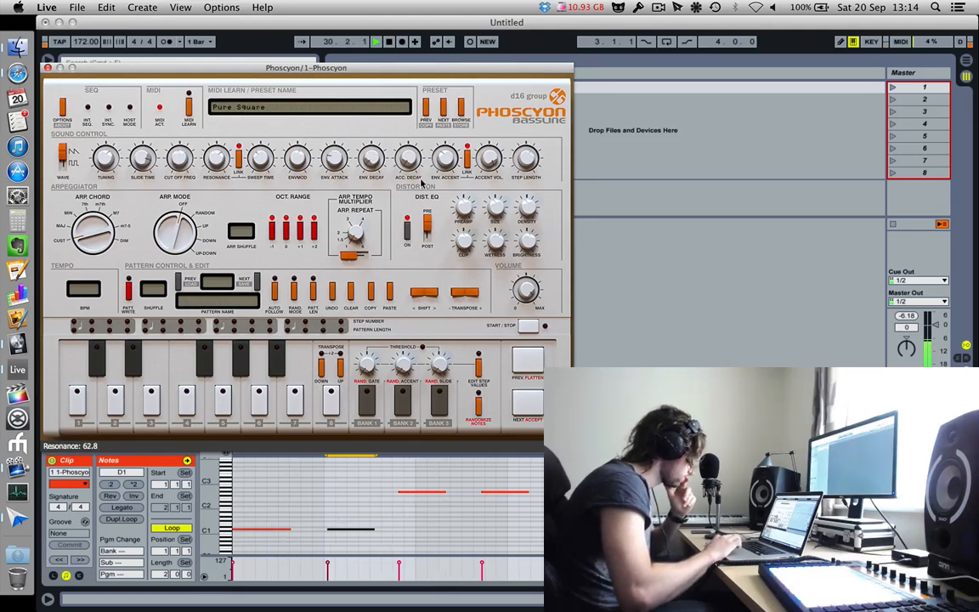
pyautogui.moveTo(408, 160); pyautogui.dragTo(441, 120)
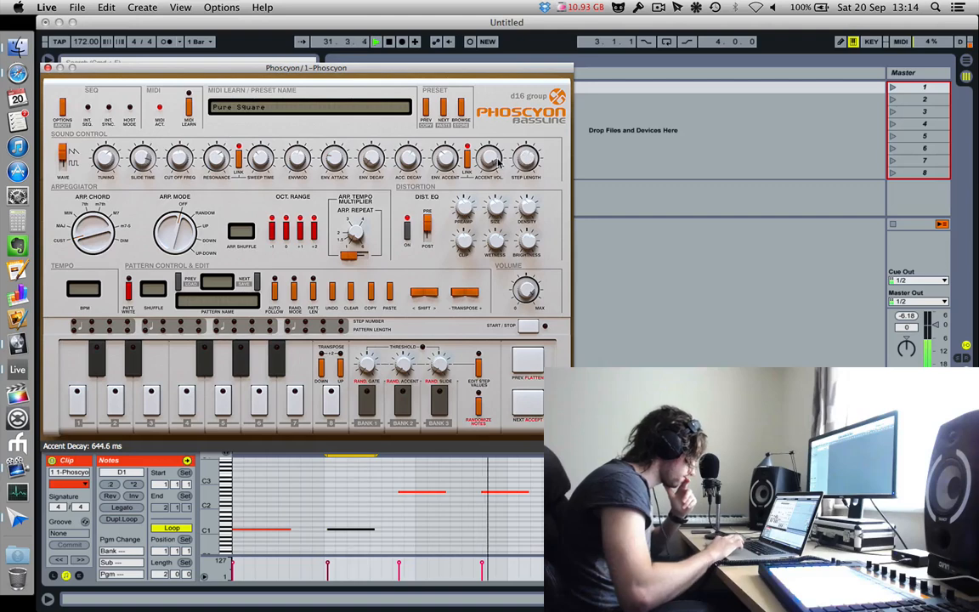
pyautogui.moveTo(499, 162); pyautogui.dragTo(565, 282)
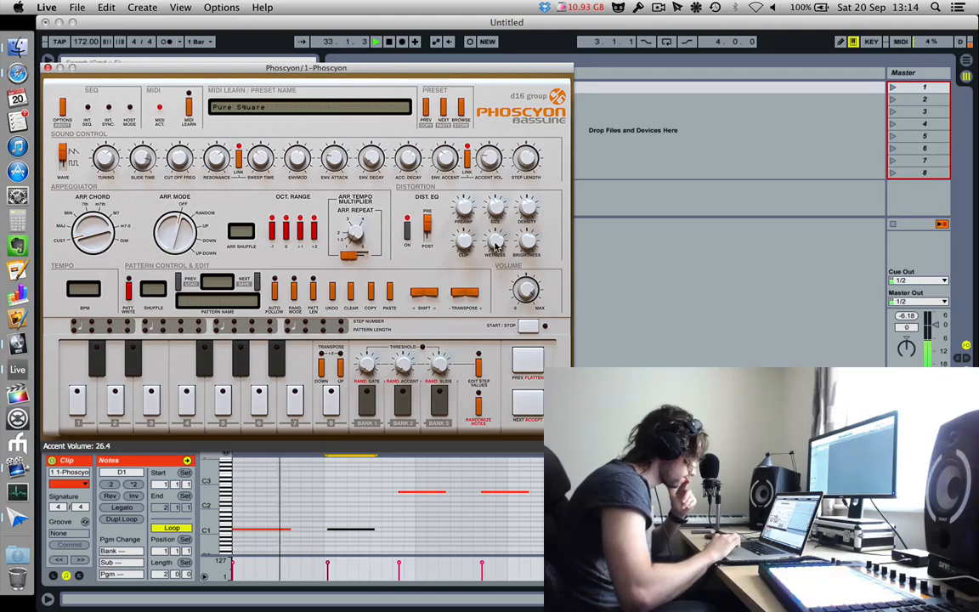
# - Switch the distortion routing to Post and reduce its preamp to about 9.9 dB
pyautogui.click(429, 222)
pyautogui.click(428, 236)
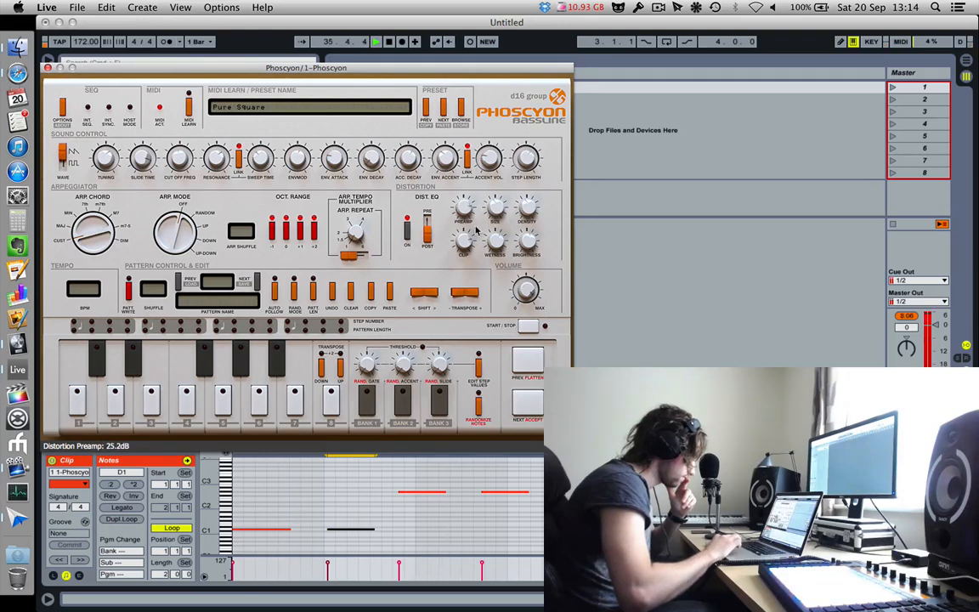
pyautogui.click(461, 210)
pyautogui.moveTo(462, 210); pyautogui.dragTo(464, 263)
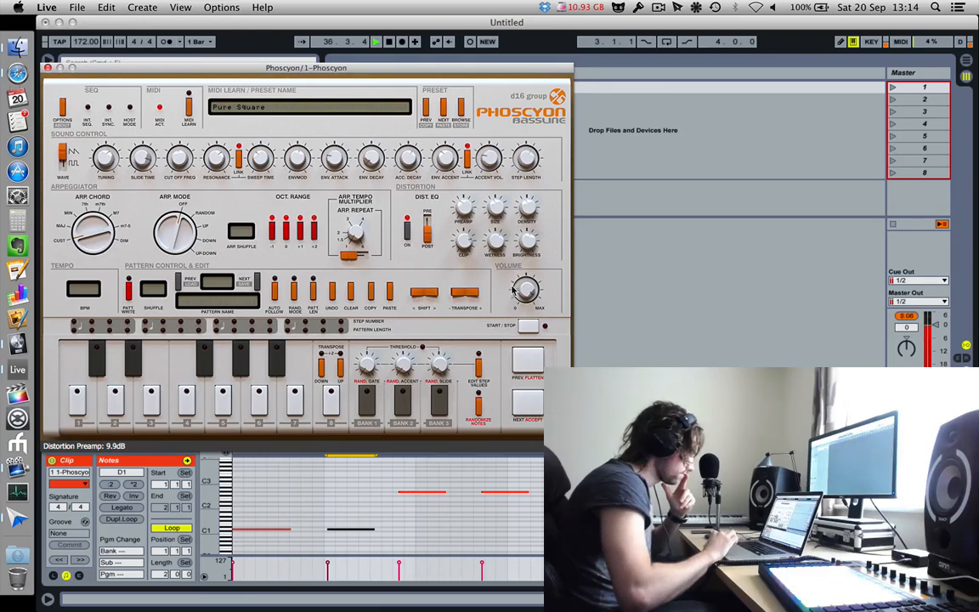
# - Reset the master peak level and add a Limiter audio effect to the Master track
pyautogui.click(908, 319)
pyautogui.click(903, 72)
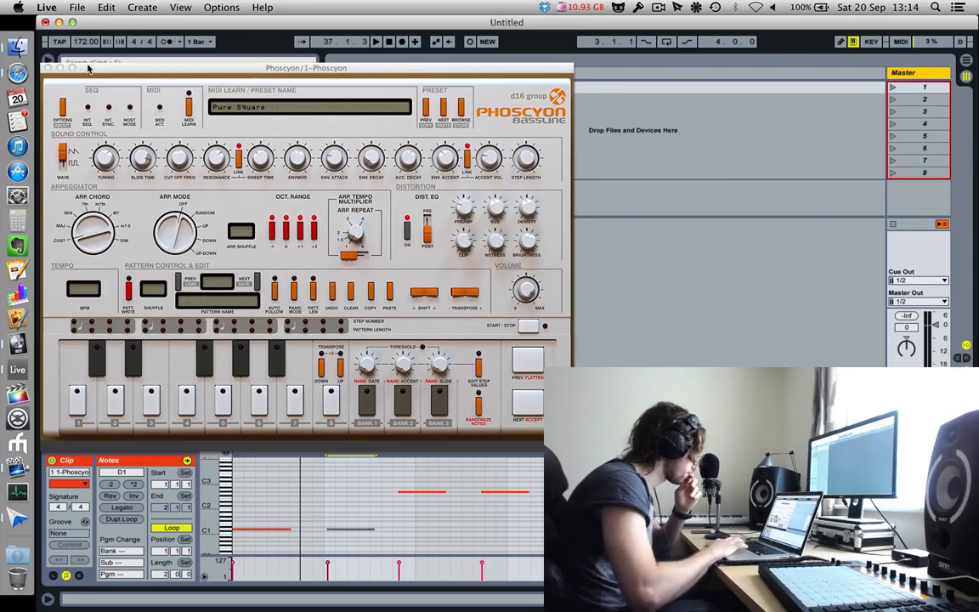
pyautogui.moveTo(89, 68); pyautogui.dragTo(242, 68)
pyautogui.click(85, 131)
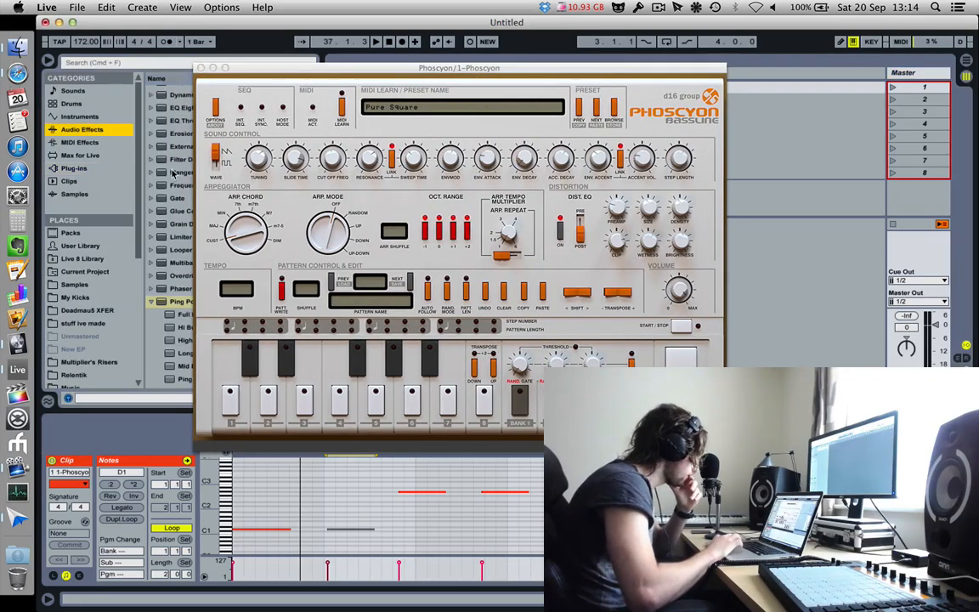
pyautogui.doubleClick(166, 236)
# - Move the Phoscyon window back over the browser and bring up the Phoscyon track's clip view
pyautogui.moveTo(300, 68); pyautogui.dragTo(160, 86)
pyautogui.click(366, 74)
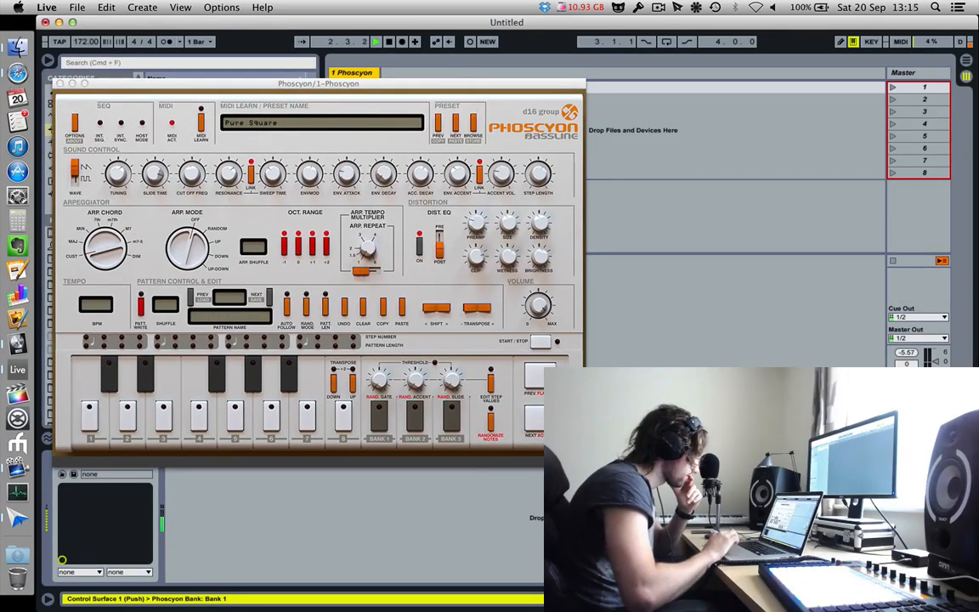
pyautogui.hotkey('shift', 'Tab')
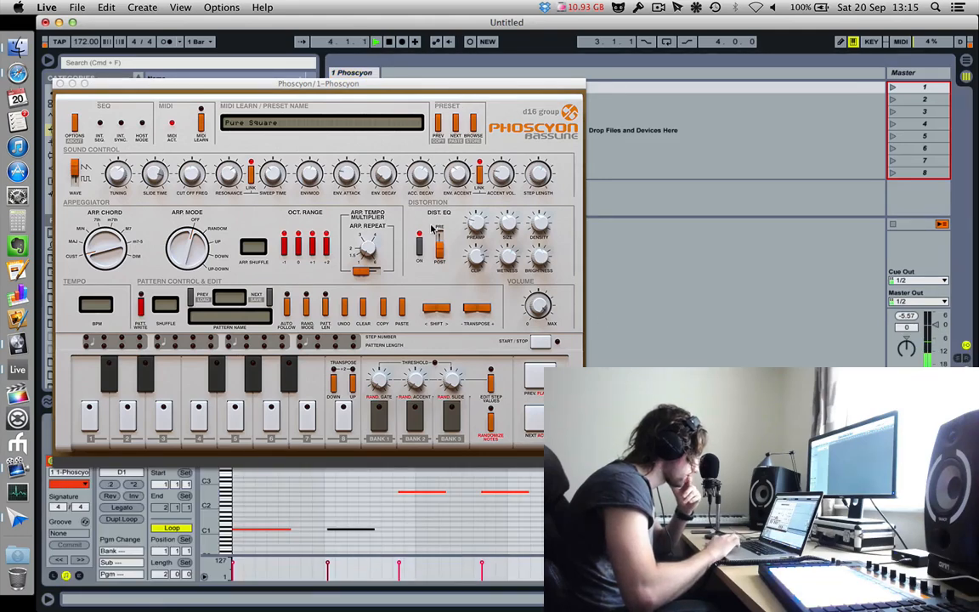
# - Set the distortion preamp to 22.3 dB, compare Pre routing with Post and stay on Post, then adjust the distortion clip
pyautogui.click(476, 227)
pyautogui.moveTo(476, 227); pyautogui.dragTo(466, 161)
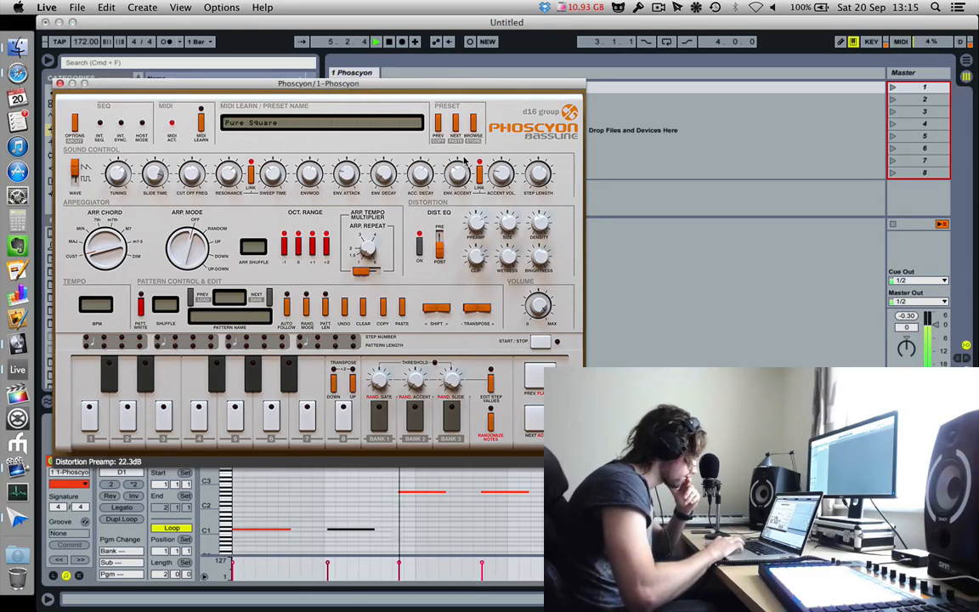
pyautogui.click(440, 244)
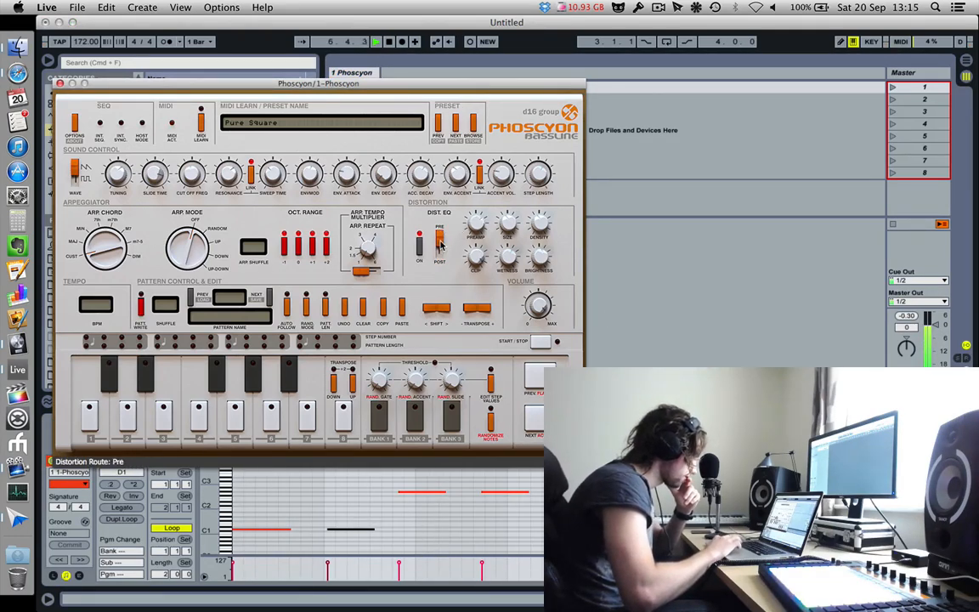
pyautogui.click(439, 245)
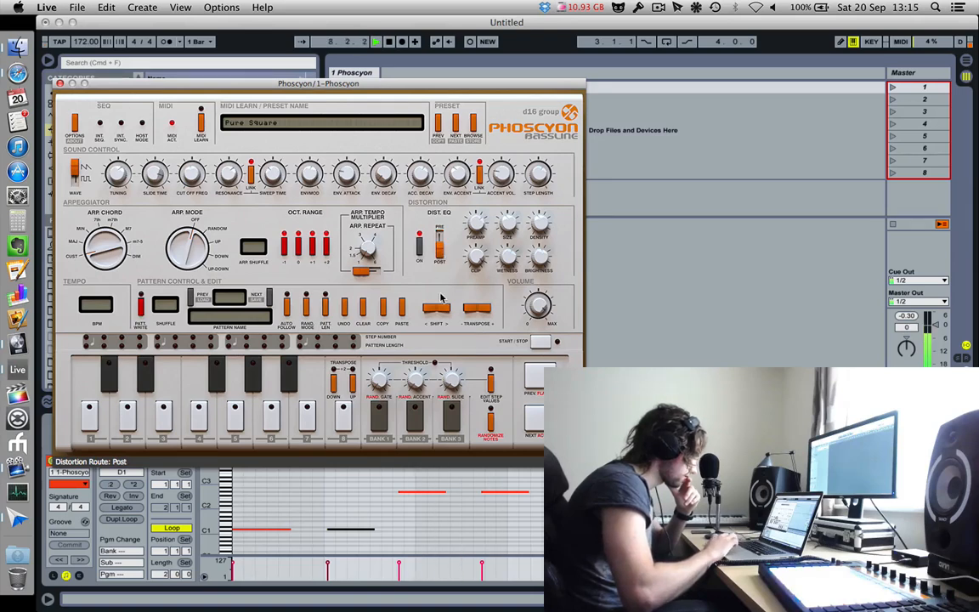
pyautogui.moveTo(476, 256); pyautogui.dragTo(488, 237)
# - Set envelope modulation to 72.8, envelope accent to about 62.0 and accent volume to 75.6, and adjust the step length
pyautogui.moveTo(308, 183); pyautogui.dragTo(306, 152)
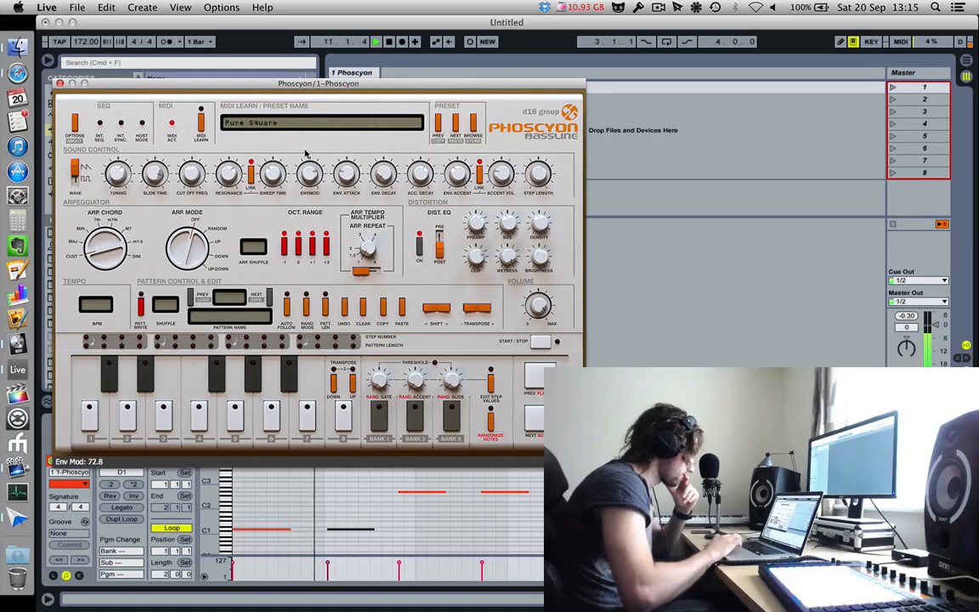
pyautogui.moveTo(458, 168); pyautogui.dragTo(439, 142)
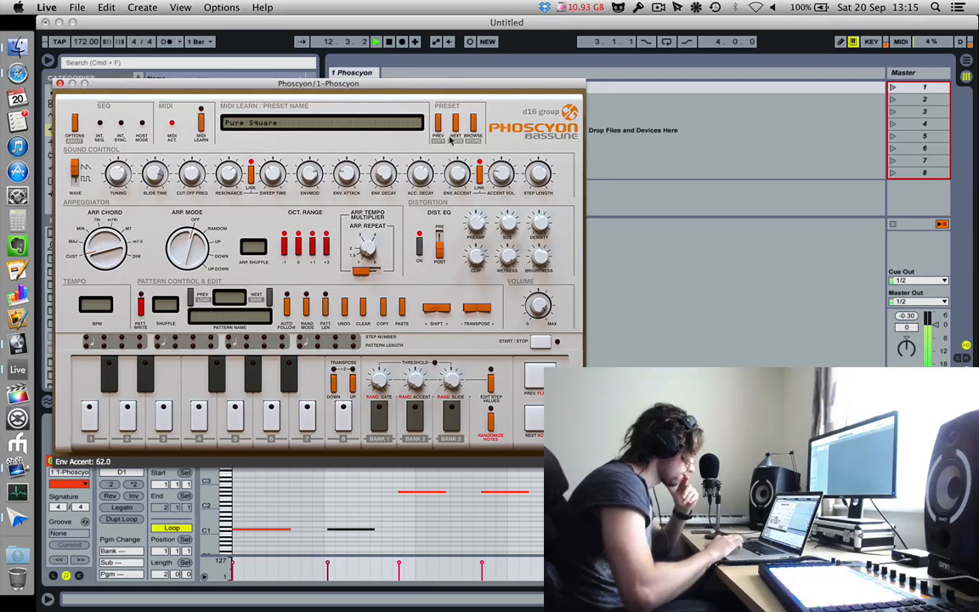
pyautogui.moveTo(504, 176); pyautogui.dragTo(471, 94)
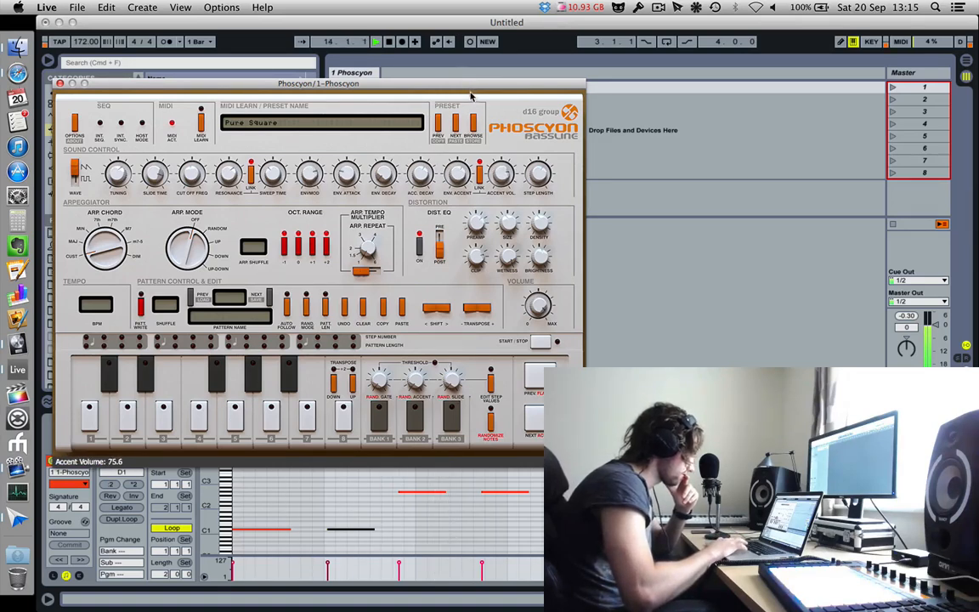
pyautogui.moveTo(540, 164); pyautogui.dragTo(476, 189)
# - Try the accent link and the resonance link switched off and back on
pyautogui.click(478, 177)
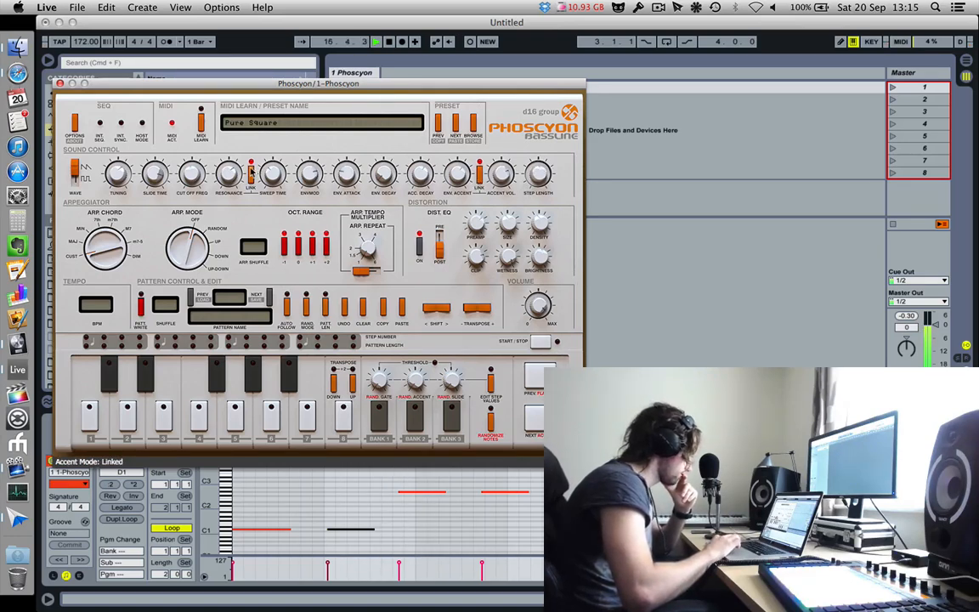
pyautogui.click(251, 173)
pyautogui.click(251, 174)
# - Switch the waveform to Square, set slide time to 14 ms and tuning to about -5.58 halftones, and adjust resonance
pyautogui.moveTo(123, 173); pyautogui.dragTo(167, 247)
pyautogui.moveTo(75, 169); pyautogui.dragTo(73, 218)
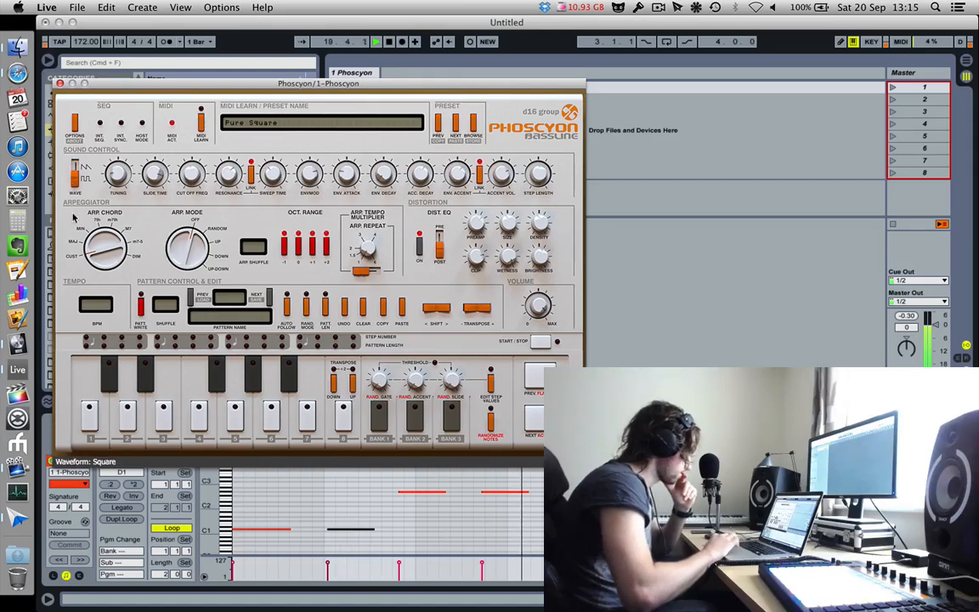
pyautogui.moveTo(147, 166); pyautogui.dragTo(142, 136)
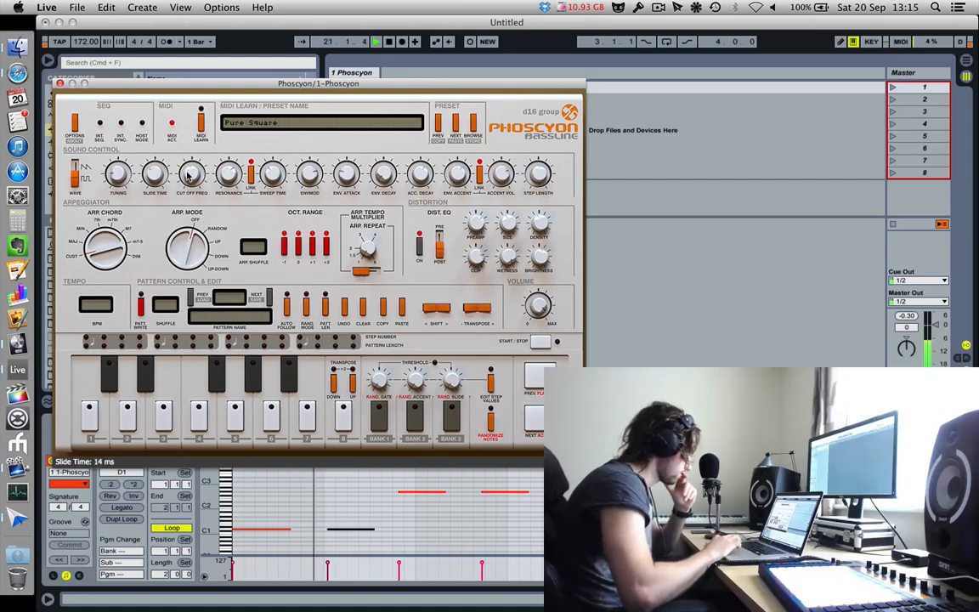
pyautogui.moveTo(220, 182); pyautogui.dragTo(216, 140)
pyautogui.moveTo(114, 181); pyautogui.dragTo(116, 149)
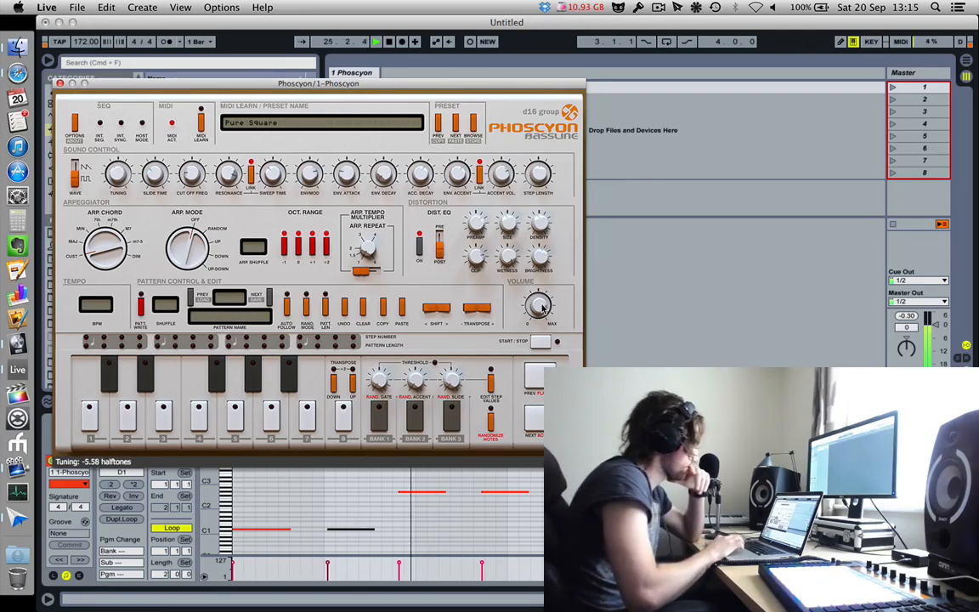
# - Adjust Phoscyon's main volume and lower the distortion clip to about -42.8 dB
pyautogui.moveTo(539, 303); pyautogui.dragTo(540, 318)
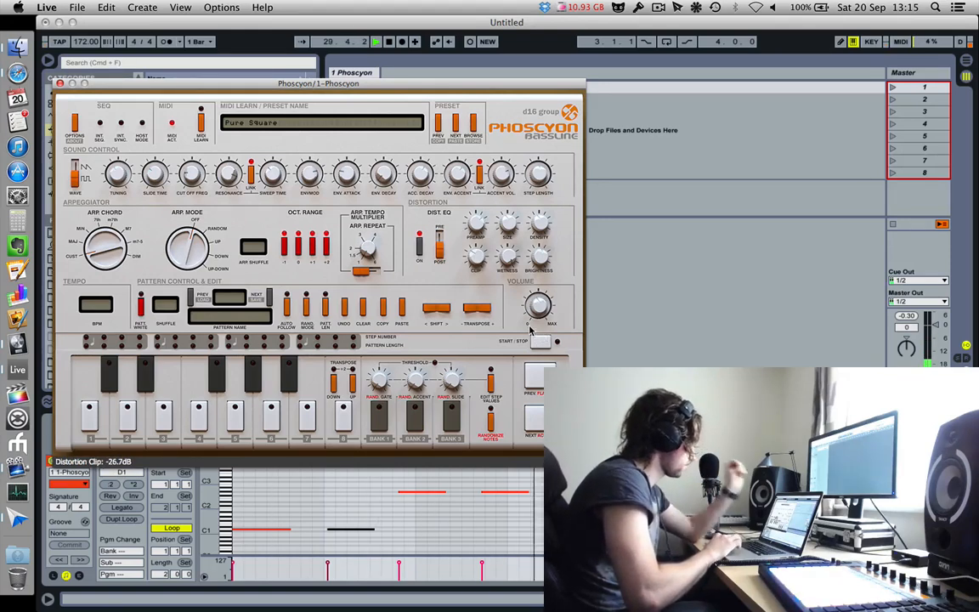
pyautogui.moveTo(472, 267); pyautogui.dragTo(483, 295)
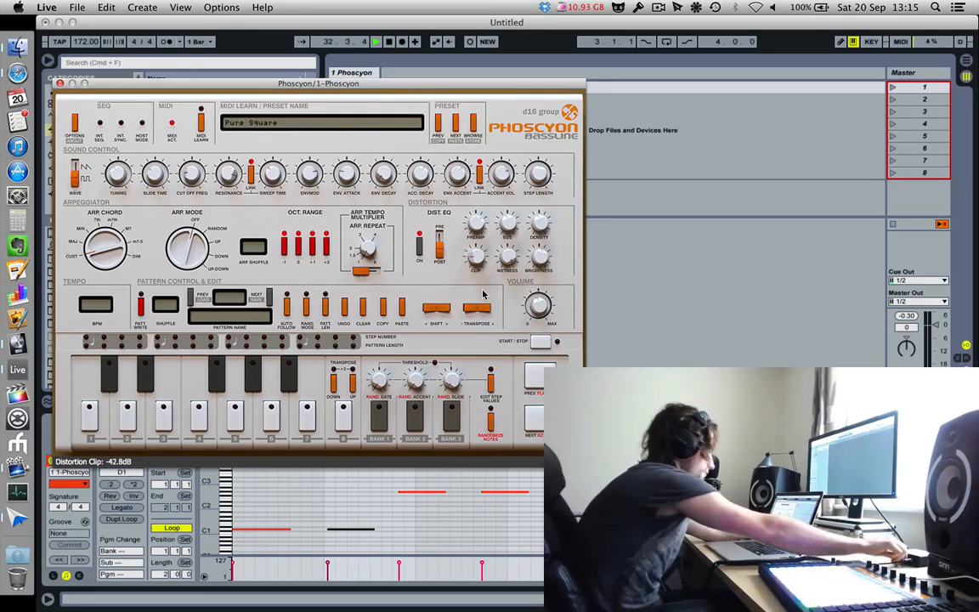
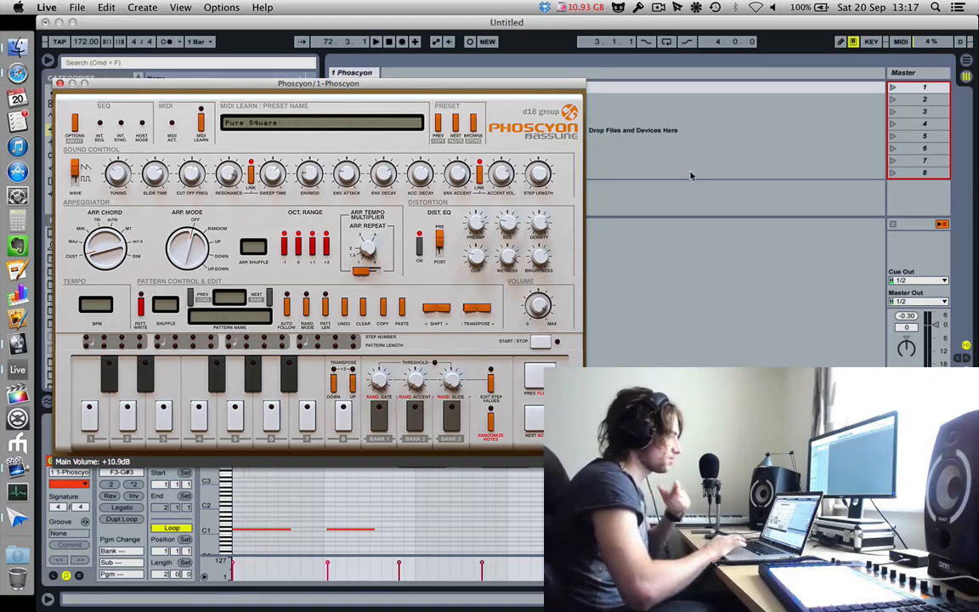
# - Play the clip and set the distortion preamp to 20.1 dB and the distortion size to about -0.17
pyautogui.press('space')
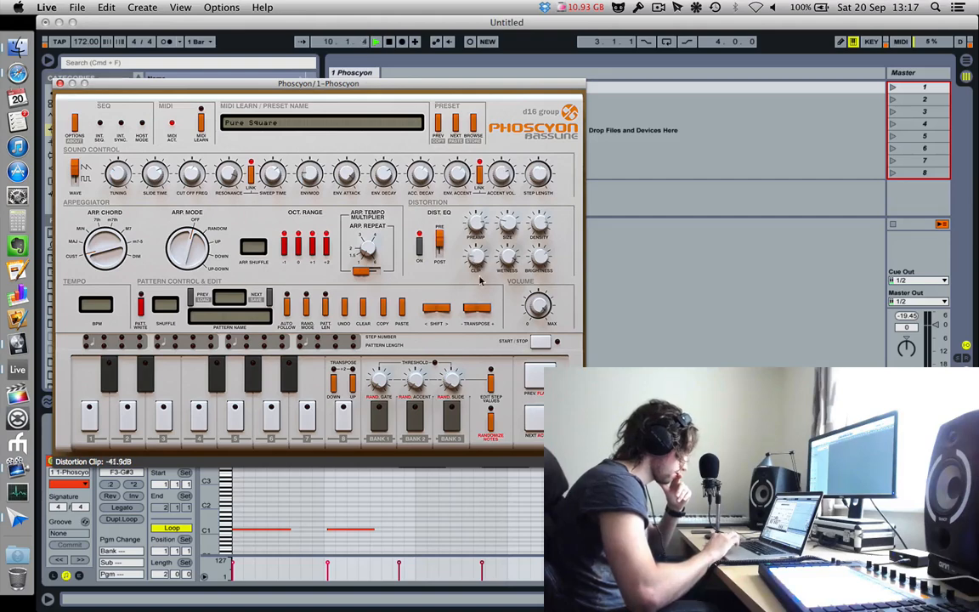
pyautogui.moveTo(496, 312); pyautogui.dragTo(522, 215)
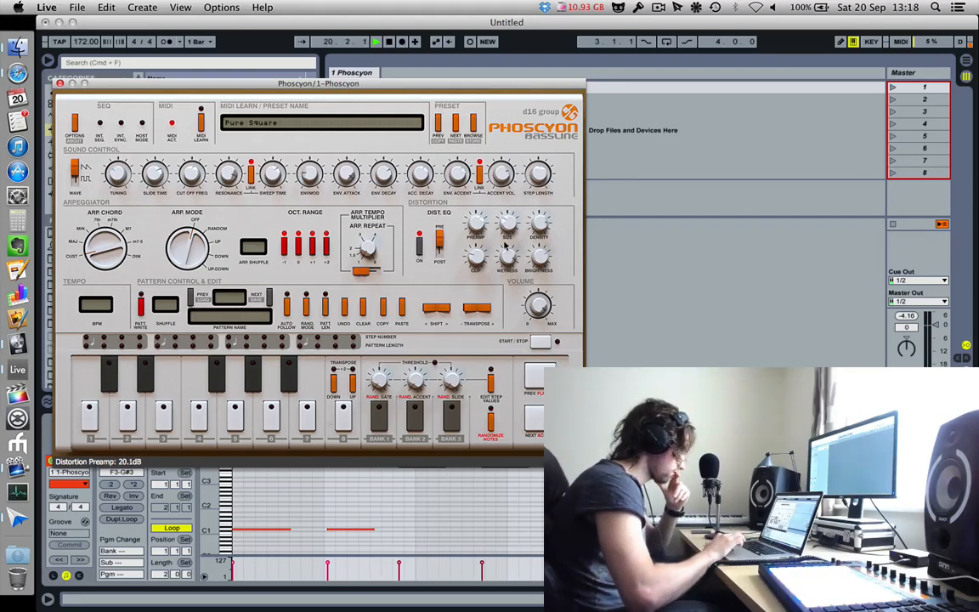
pyautogui.moveTo(506, 223)
pyautogui.mouseDown()
pyautogui.moveTo(497, 178)
pyautogui.moveTo(500, 209)
pyautogui.mouseUp()
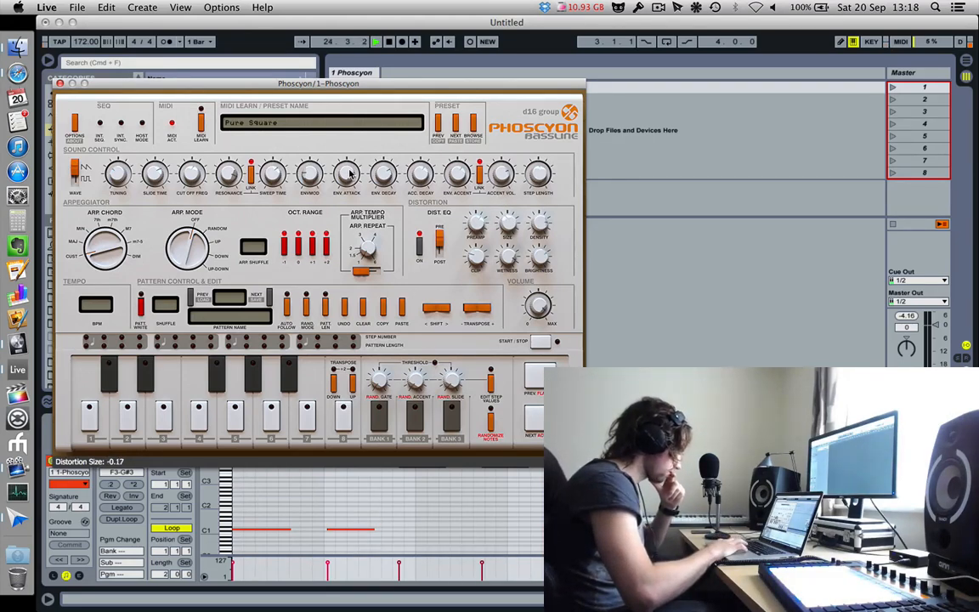
# - Set sweep time to 4.5 ms and envelope modulation to 27.6, and adjust the envelope attack
pyautogui.moveTo(349, 172); pyautogui.dragTo(371, 220)
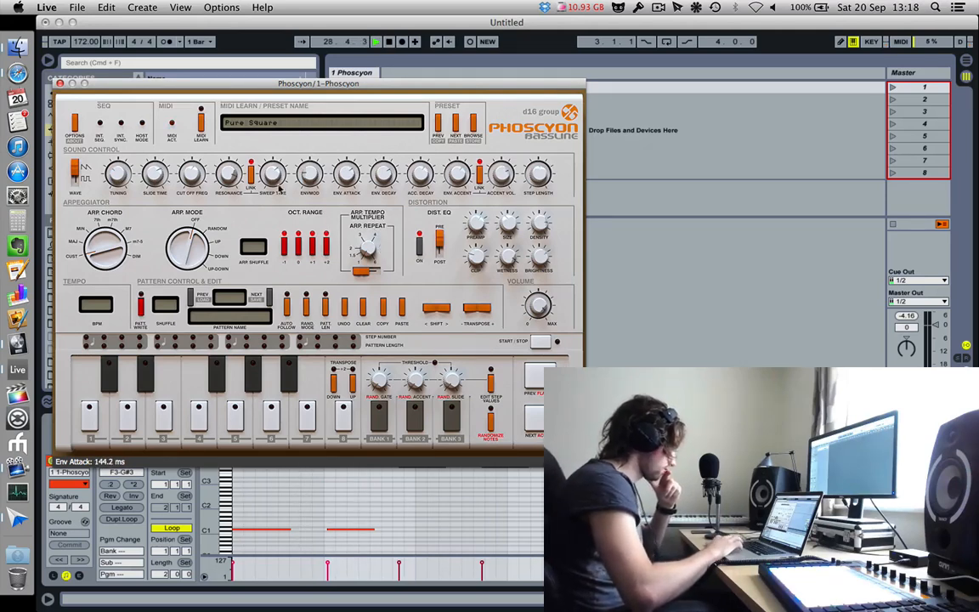
pyautogui.moveTo(279, 176); pyautogui.dragTo(346, 261)
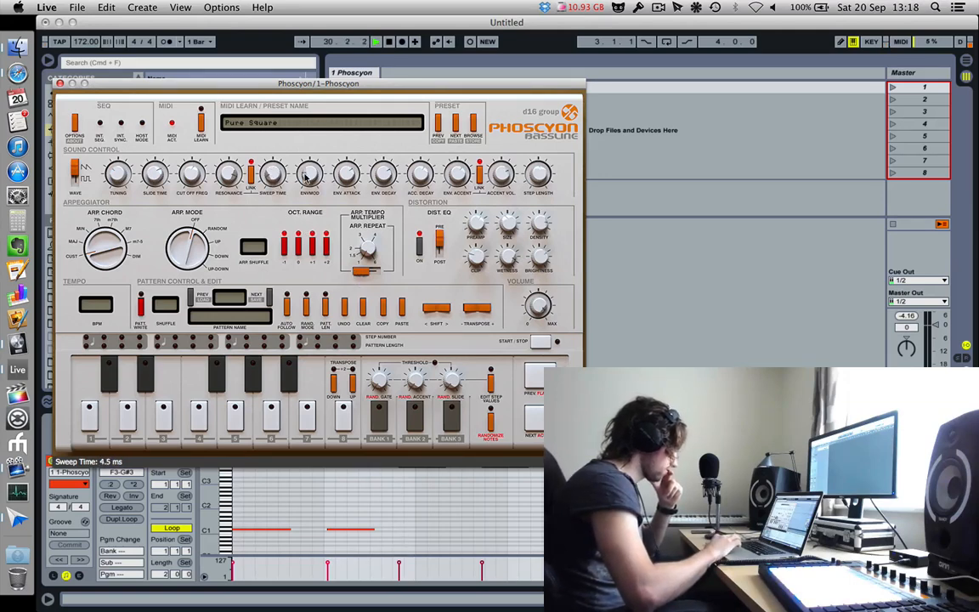
pyautogui.moveTo(306, 176); pyautogui.dragTo(312, 105)
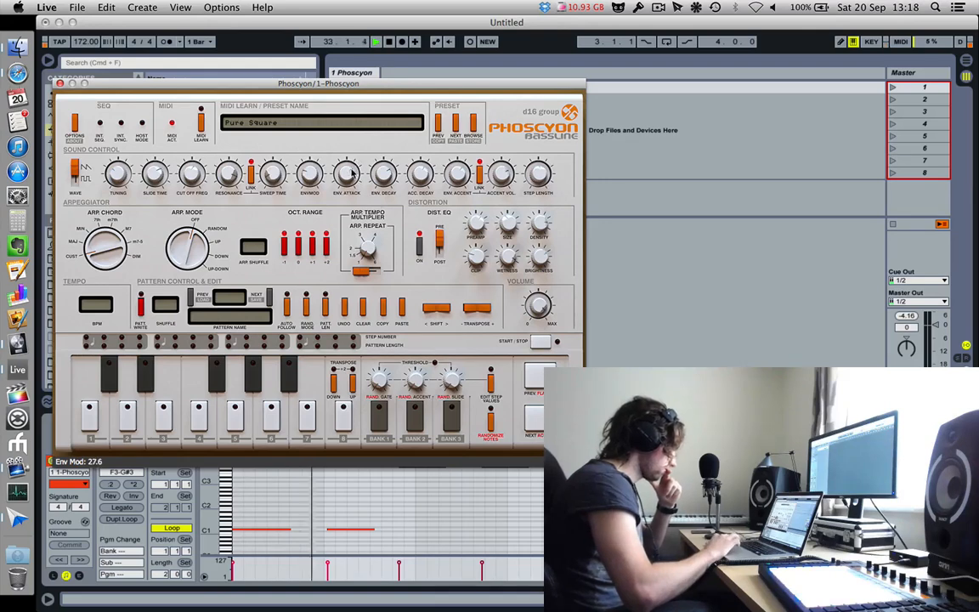
pyautogui.moveTo(351, 173); pyautogui.dragTo(376, 215)
# - Set the distortion brightness to about 47% and adjust the distortion wetness
pyautogui.moveTo(541, 254); pyautogui.dragTo(571, 314)
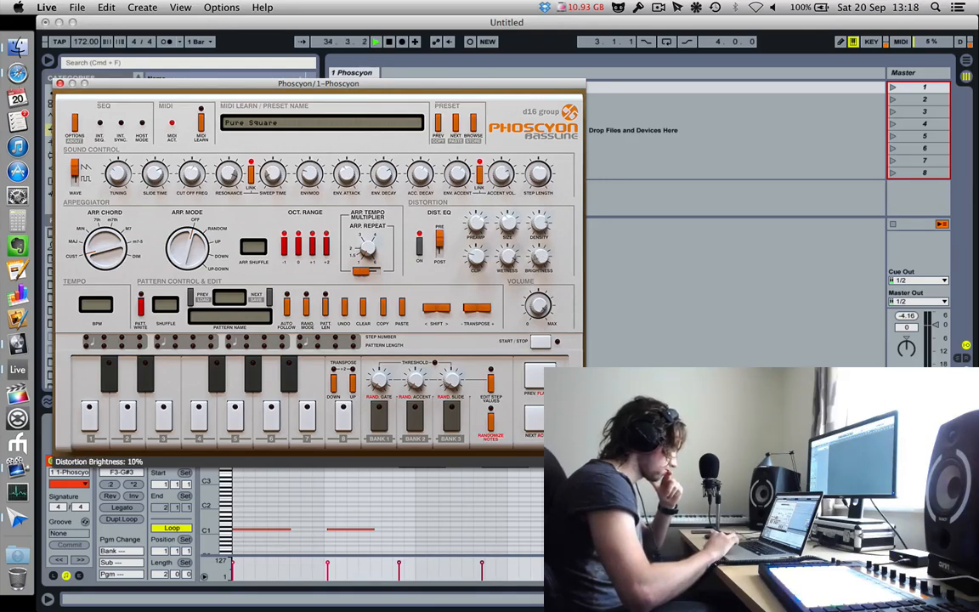
pyautogui.moveTo(548, 249); pyautogui.dragTo(547, 264)
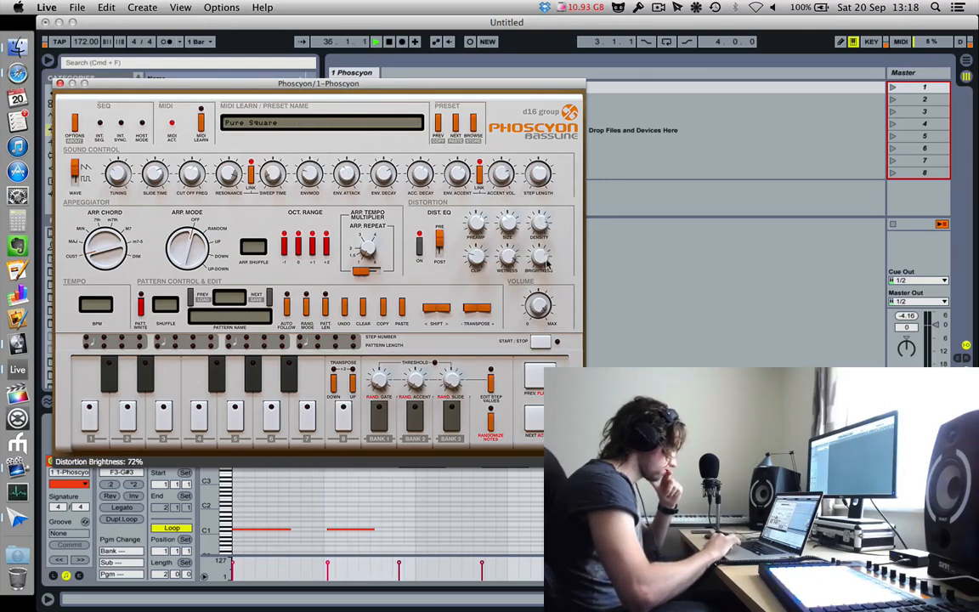
pyautogui.moveTo(564, 327); pyautogui.dragTo(557, 295)
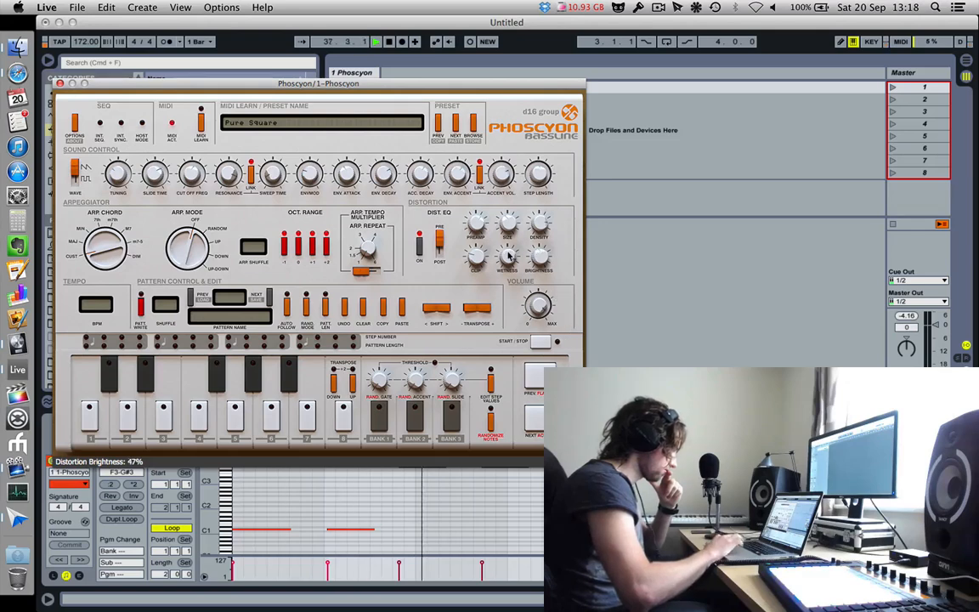
pyautogui.moveTo(511, 259); pyautogui.dragTo(553, 374)
# - Adjust the distortion density and set the distortion size to about -0.02
pyautogui.moveTo(515, 224); pyautogui.dragTo(485, 152)
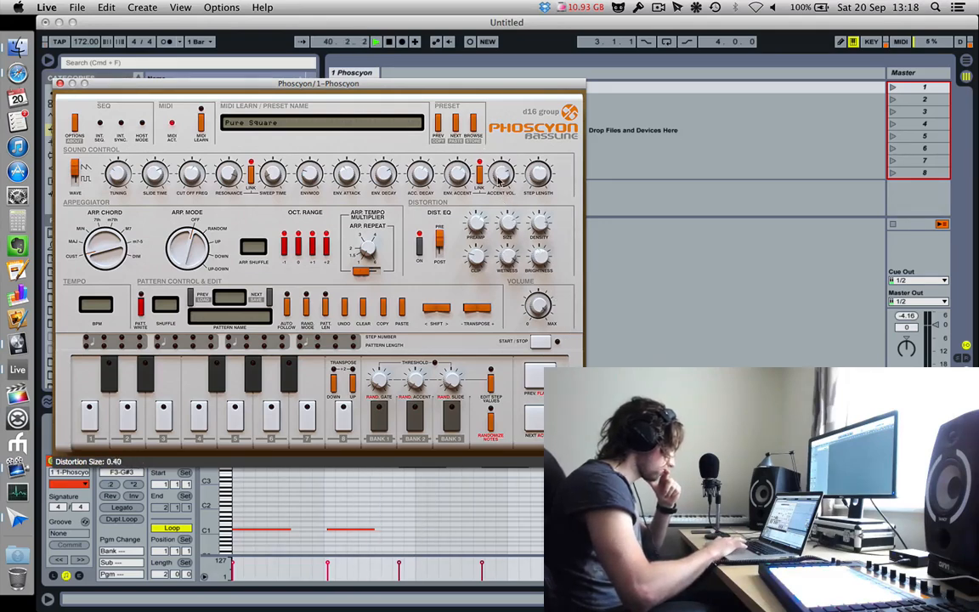
pyautogui.moveTo(536, 227); pyautogui.dragTo(564, 298)
pyautogui.moveTo(511, 225); pyautogui.dragTo(556, 275)
pyautogui.moveTo(542, 228); pyautogui.dragTo(503, 209)
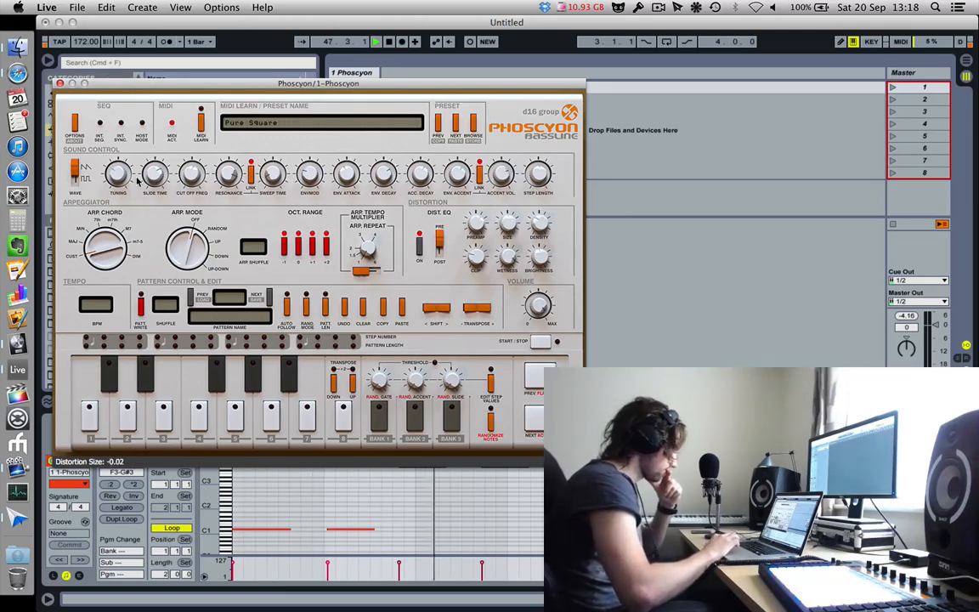
pyautogui.click(910, 599)
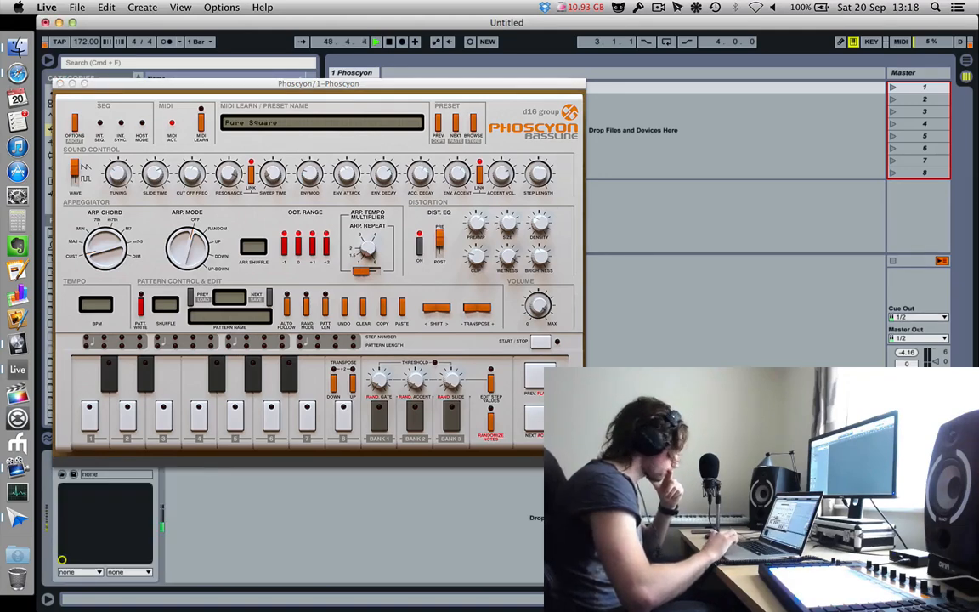
pyautogui.click(820, 599)
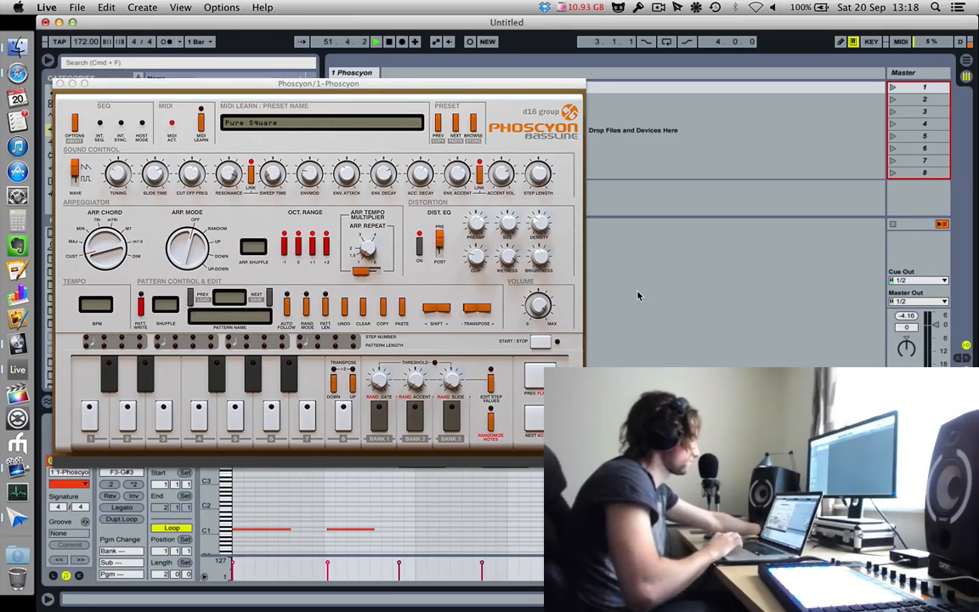
# - Restart playback and set Phoscyon's cutoff to 43.2 and resonance to about 78.0
pyautogui.press('space')
pyautogui.press('space')
pyautogui.click(157, 176)
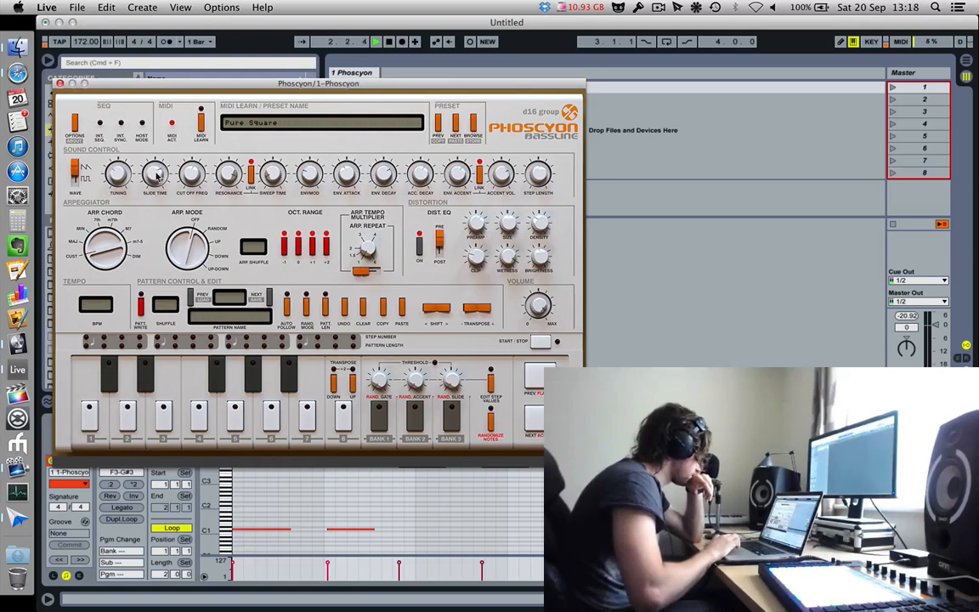
pyautogui.moveTo(190, 162); pyautogui.dragTo(193, 157)
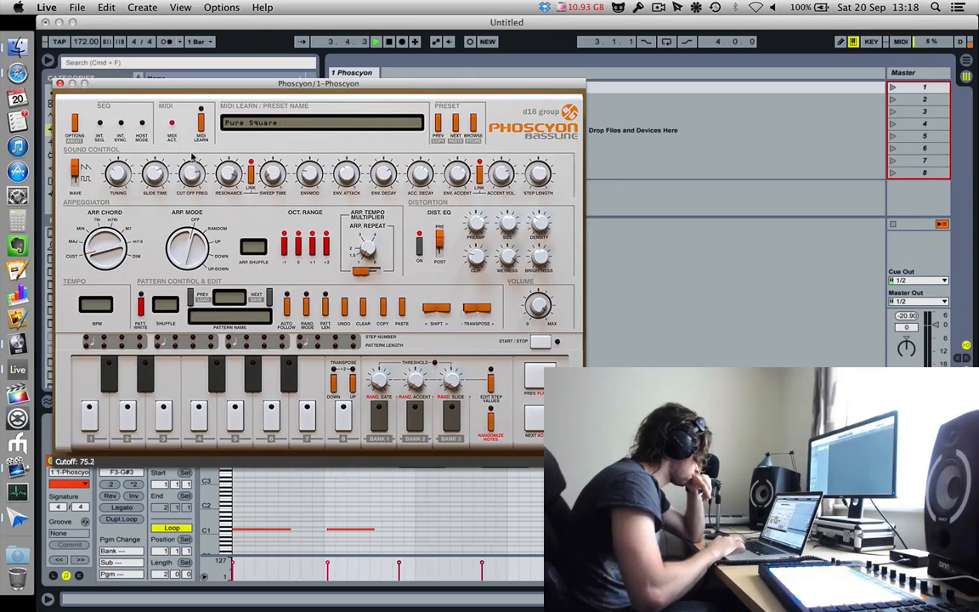
pyautogui.moveTo(254, 252); pyautogui.dragTo(243, 222)
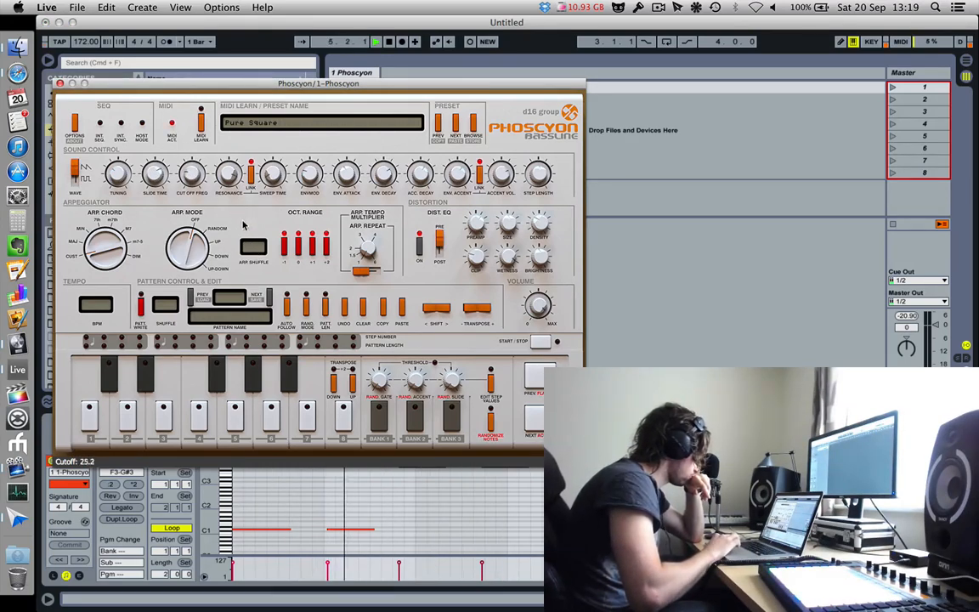
pyautogui.moveTo(228, 174); pyautogui.dragTo(286, 252)
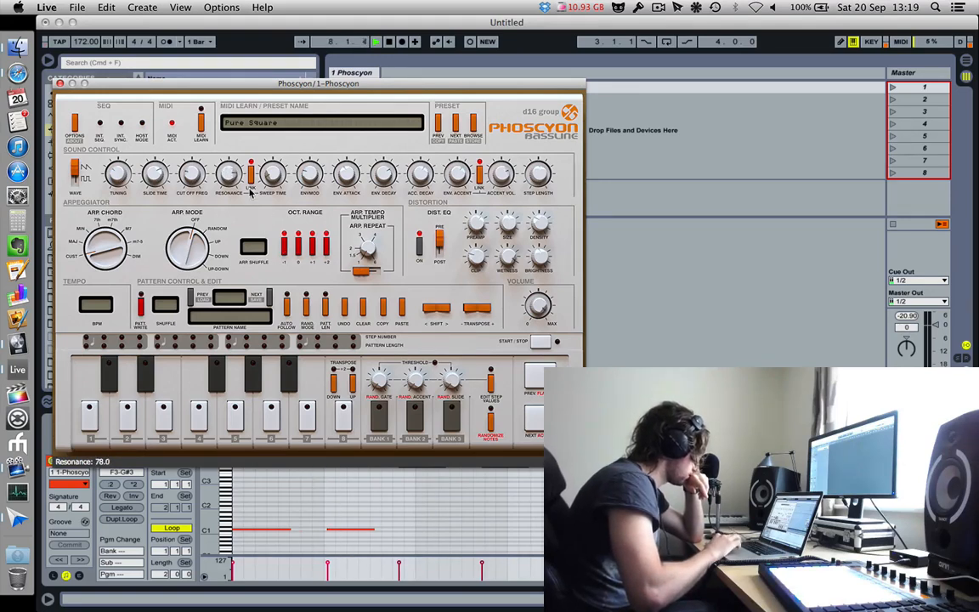
pyautogui.moveTo(194, 177); pyautogui.dragTo(210, 151)
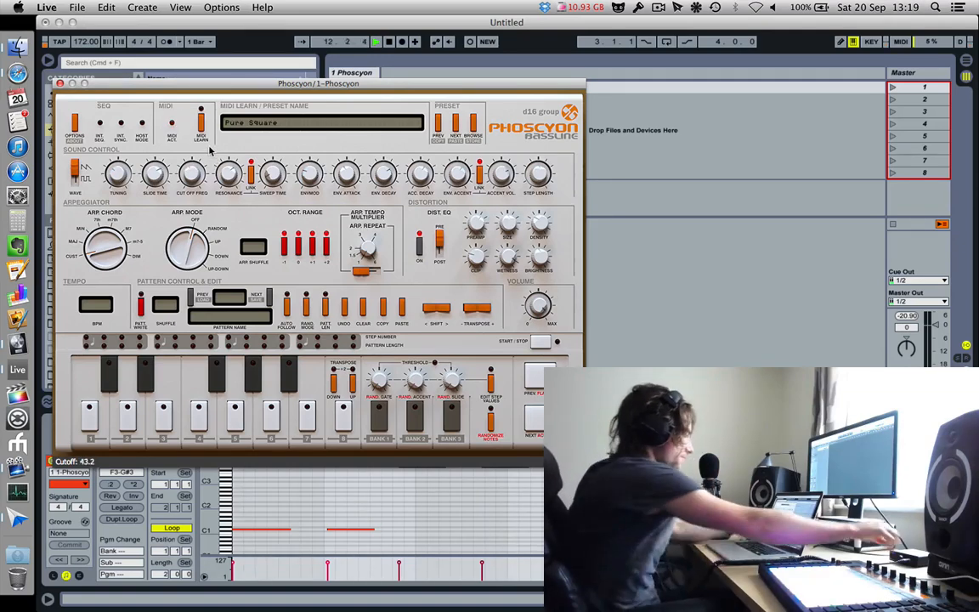
# - Adjust Phoscyon's volume and set the distortion clip to -35.4 dB, preamp to 29.6 dB and density to 0.26
pyautogui.click(541, 306)
pyautogui.click(482, 245)
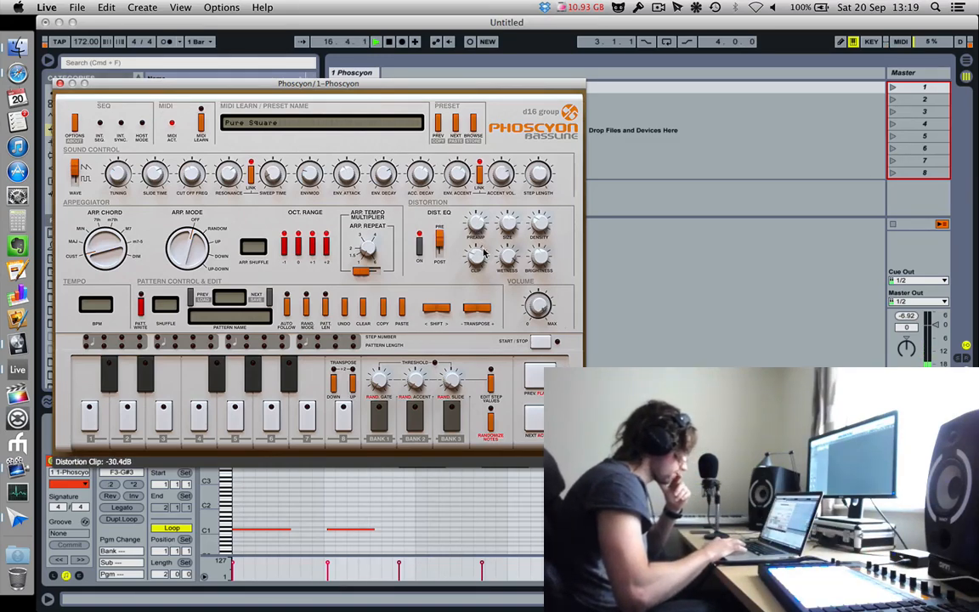
pyautogui.moveTo(484, 253); pyautogui.dragTo(490, 264)
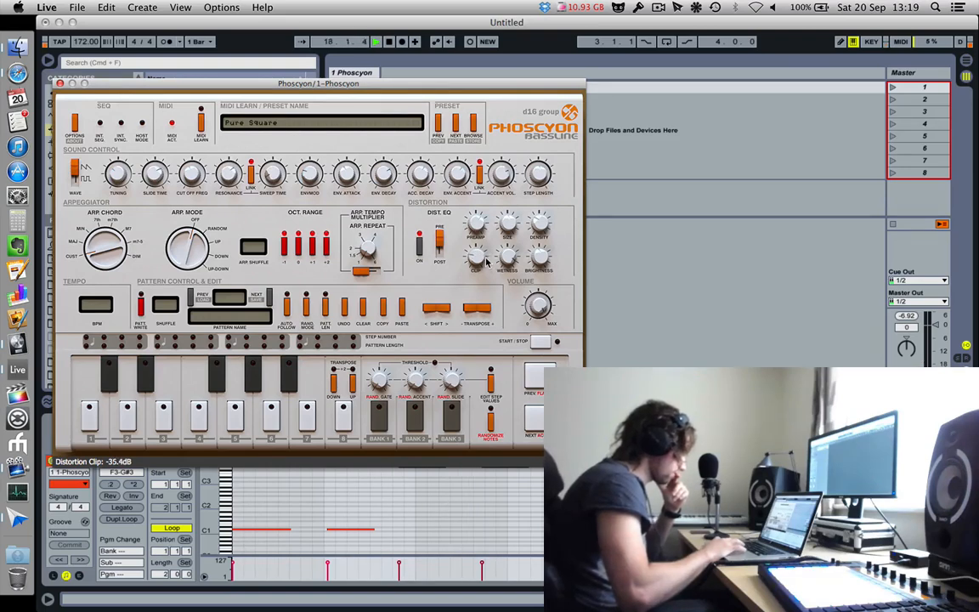
pyautogui.click(477, 226)
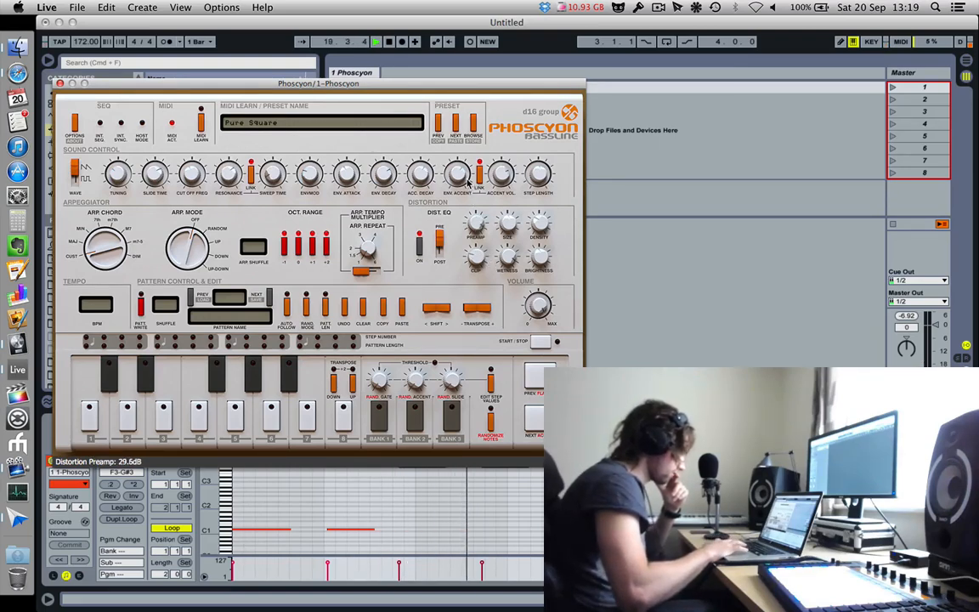
pyautogui.click(539, 230)
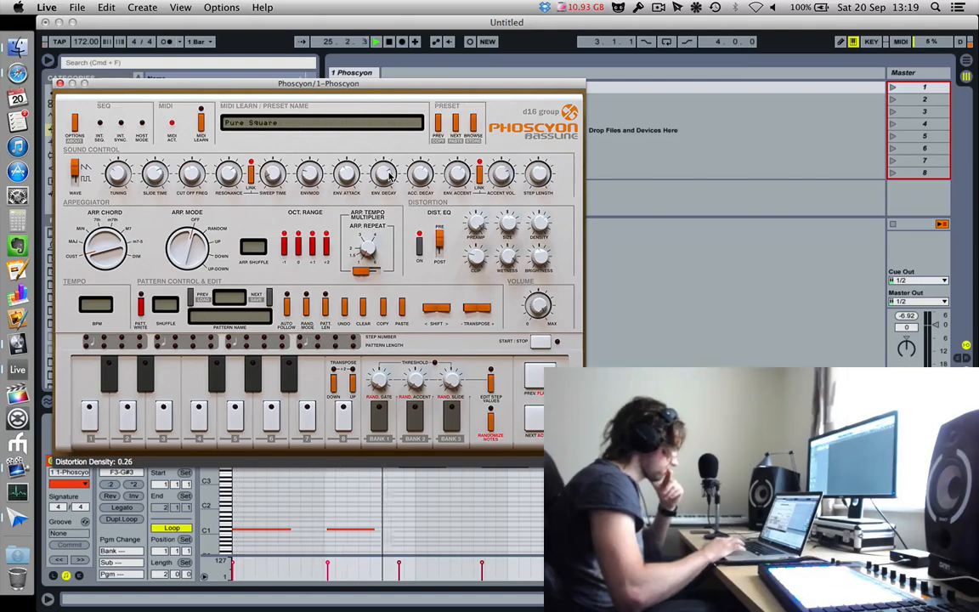
# - Set the envelope attack to 12.2 ms and sweep time to 23.2 ms, and adjust the envelope modulation
pyautogui.moveTo(349, 175); pyautogui.dragTo(346, 131)
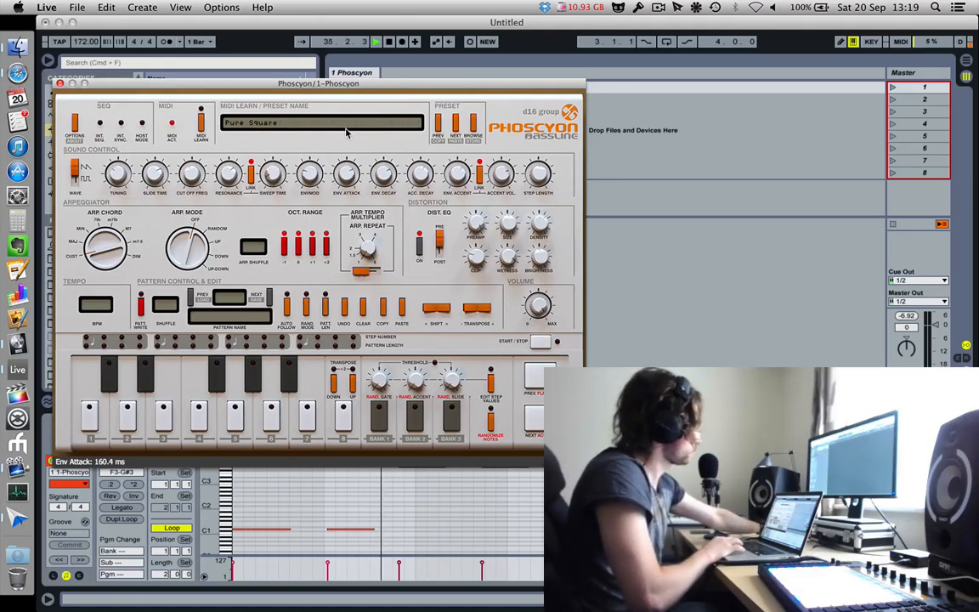
pyautogui.moveTo(367, 193); pyautogui.dragTo(363, 272)
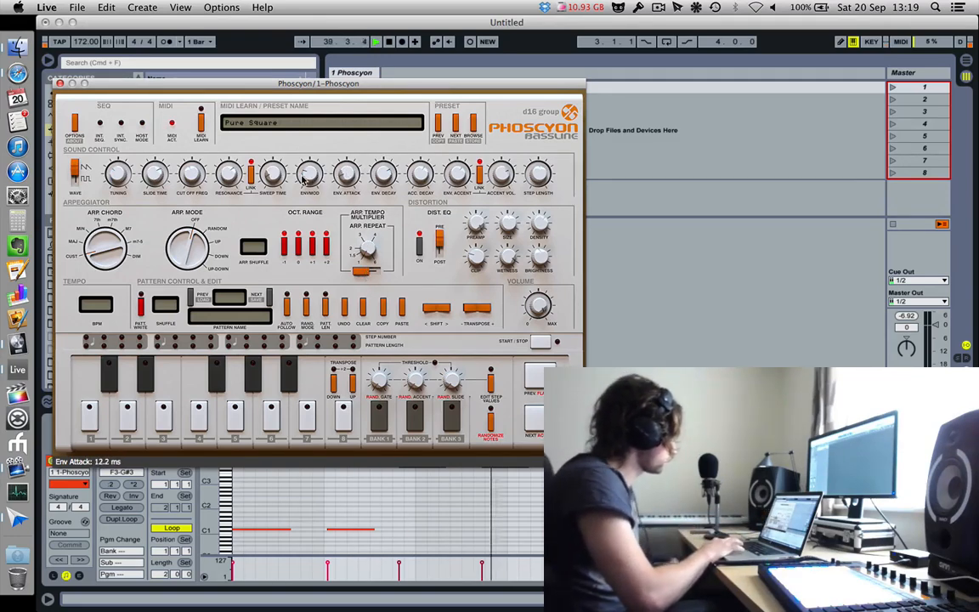
pyautogui.moveTo(290, 98)
pyautogui.mouseDown()
pyautogui.moveTo(286, 77)
pyautogui.moveTo(291, 92)
pyautogui.mouseUp()
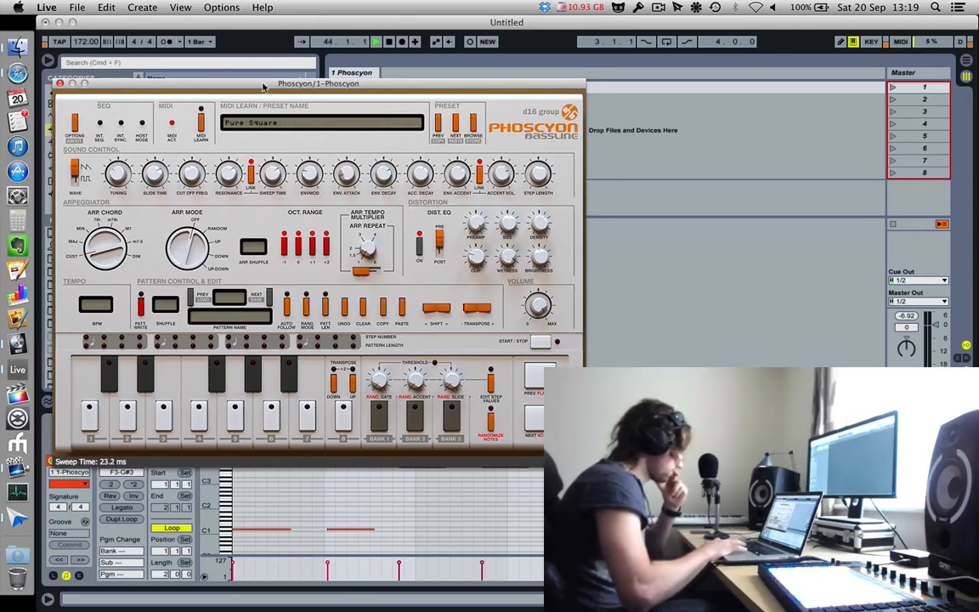
pyautogui.moveTo(313, 173); pyautogui.dragTo(345, 181)
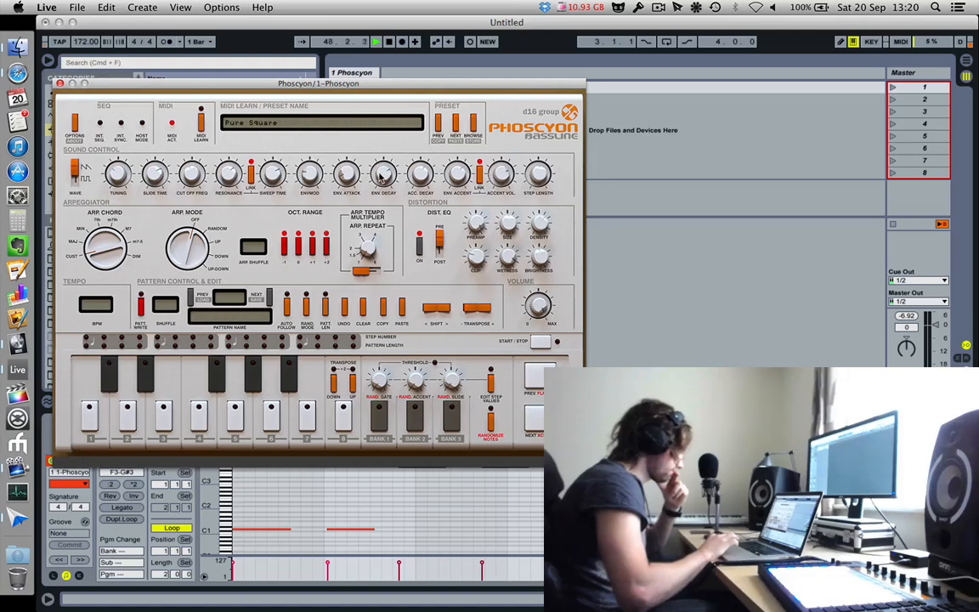
# - Set the accent decay to 222.5 ms, accent volume to 84.8 and step length to 80%
pyautogui.moveTo(380, 178); pyautogui.dragTo(487, 270)
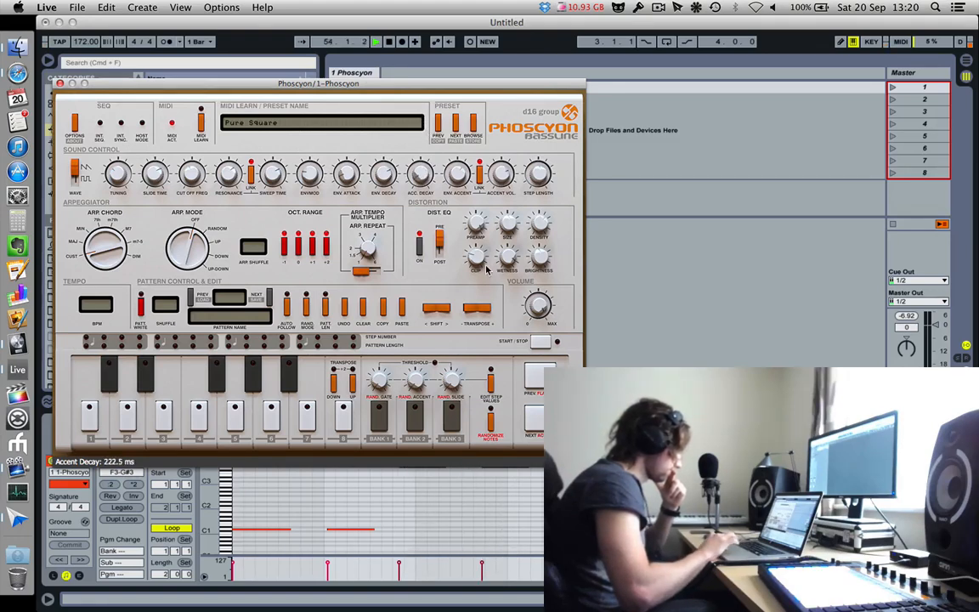
pyautogui.moveTo(457, 174); pyautogui.dragTo(488, 141)
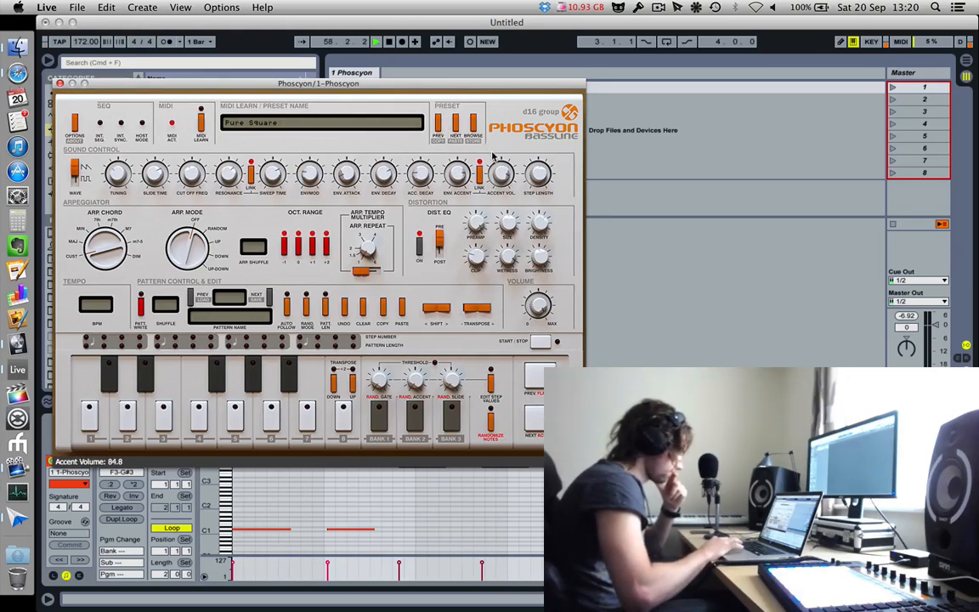
pyautogui.click(546, 179)
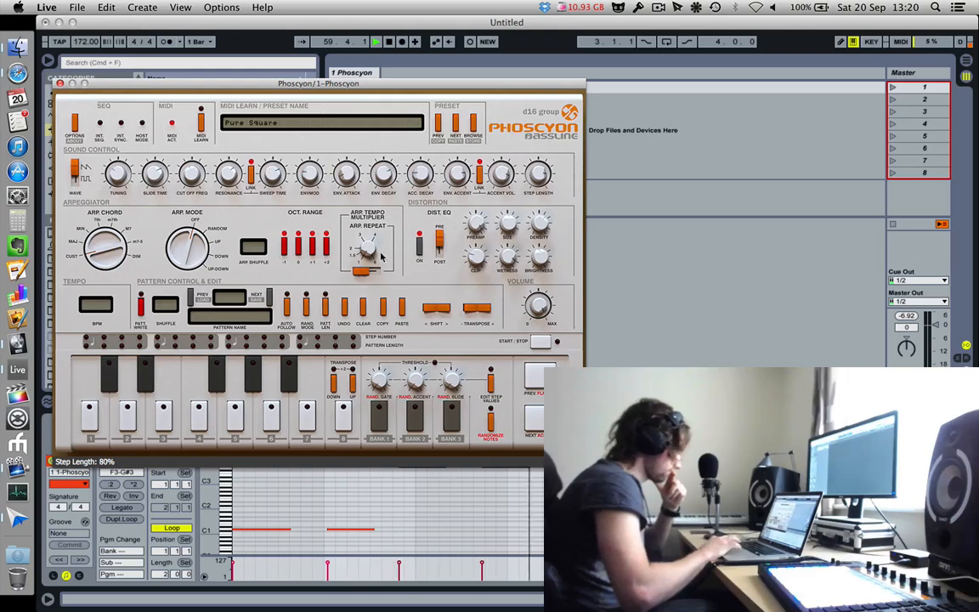
# - Switch the arpeggiator's tempo control to repeat, adjust its repeat value and restart playback
pyautogui.moveTo(366, 277); pyautogui.dragTo(376, 273)
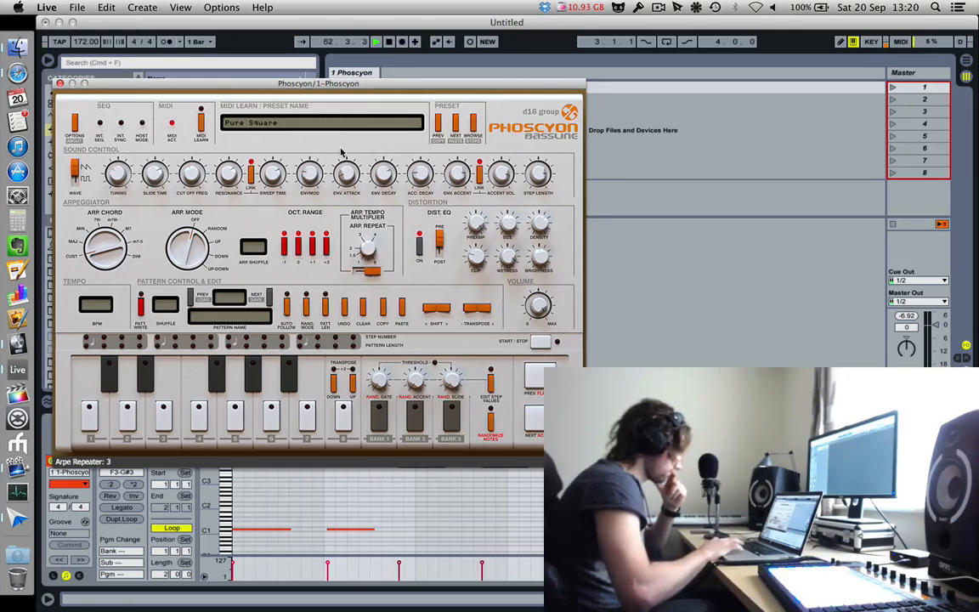
pyautogui.moveTo(367, 248); pyautogui.dragTo(371, 308)
pyautogui.press('space')
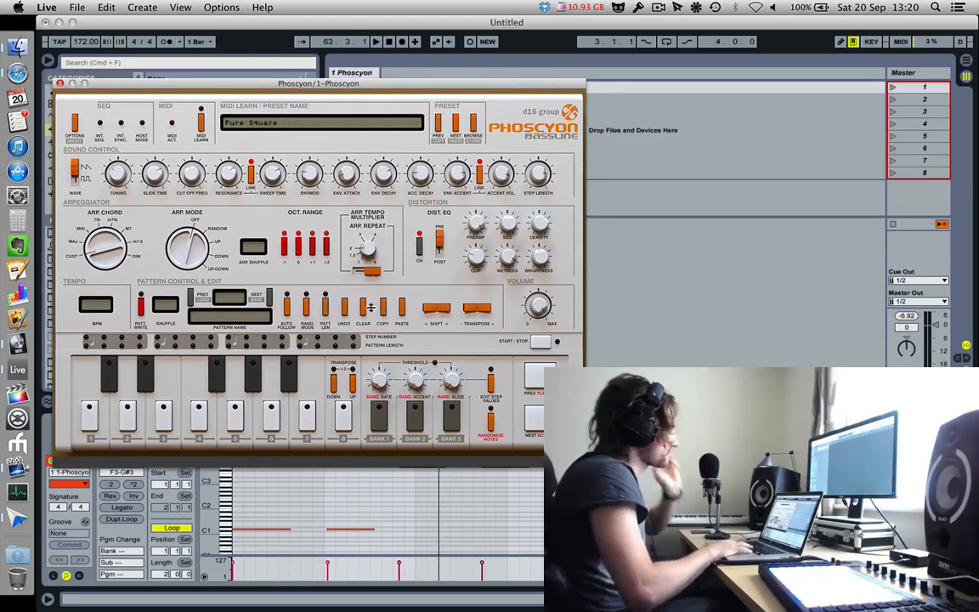
pyautogui.press('space')
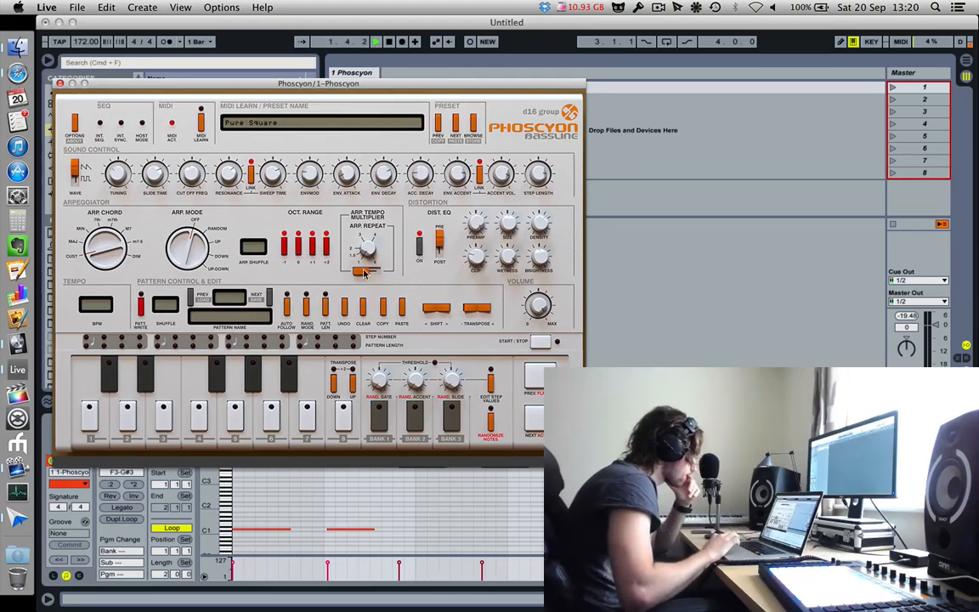
# - Activate the arpeggiator, set its chord to 7th and its mode to Up
pyautogui.moveTo(194, 255); pyautogui.dragTo(167, 218)
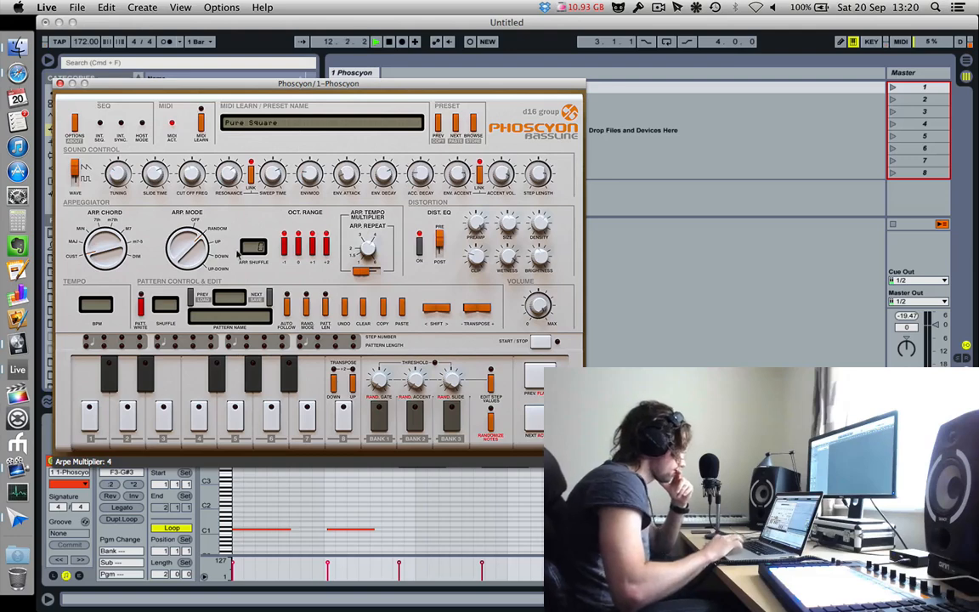
pyautogui.moveTo(109, 259); pyautogui.dragTo(74, 154)
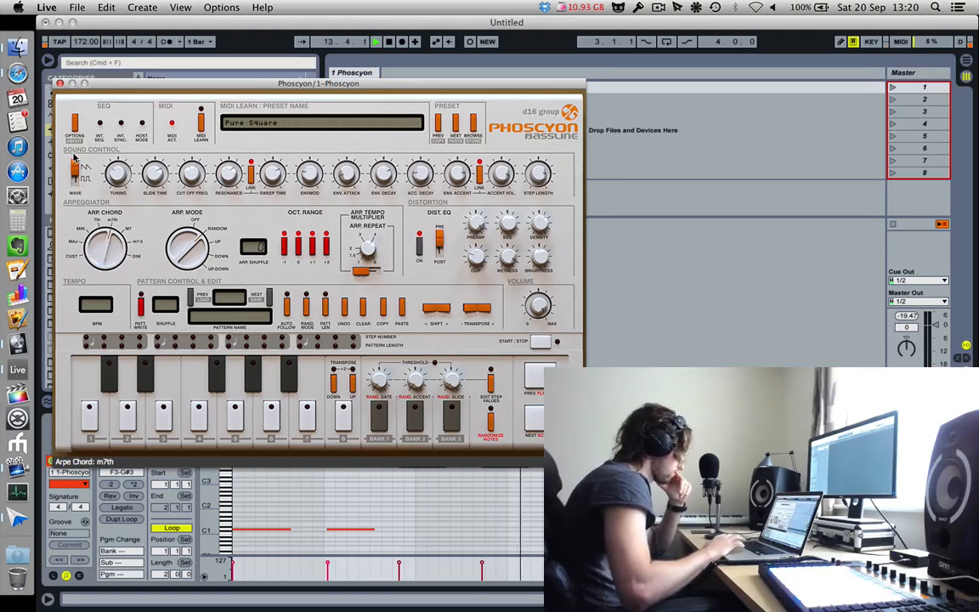
pyautogui.moveTo(121, 258); pyautogui.dragTo(132, 292)
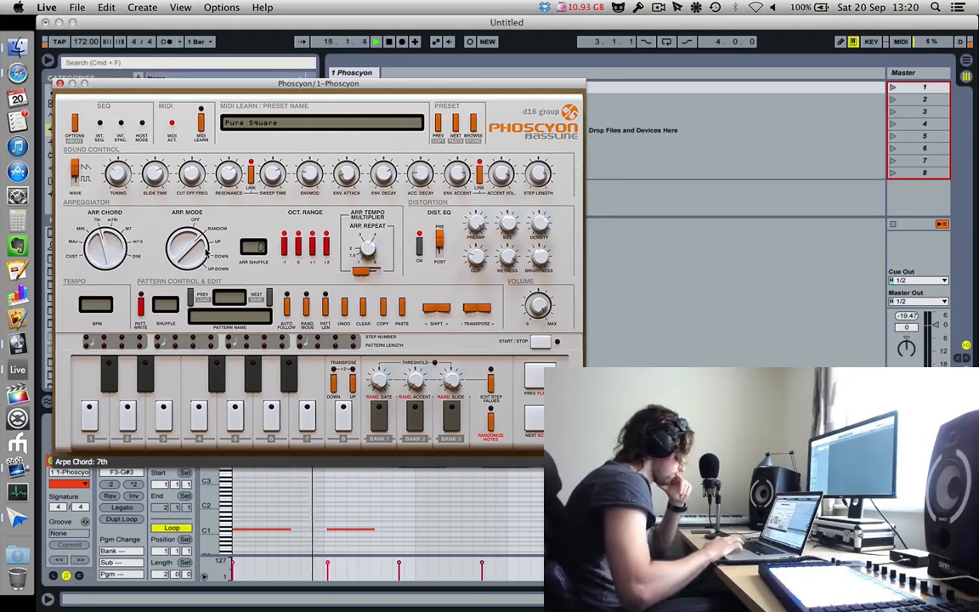
pyautogui.moveTo(188, 246); pyautogui.dragTo(186, 213)
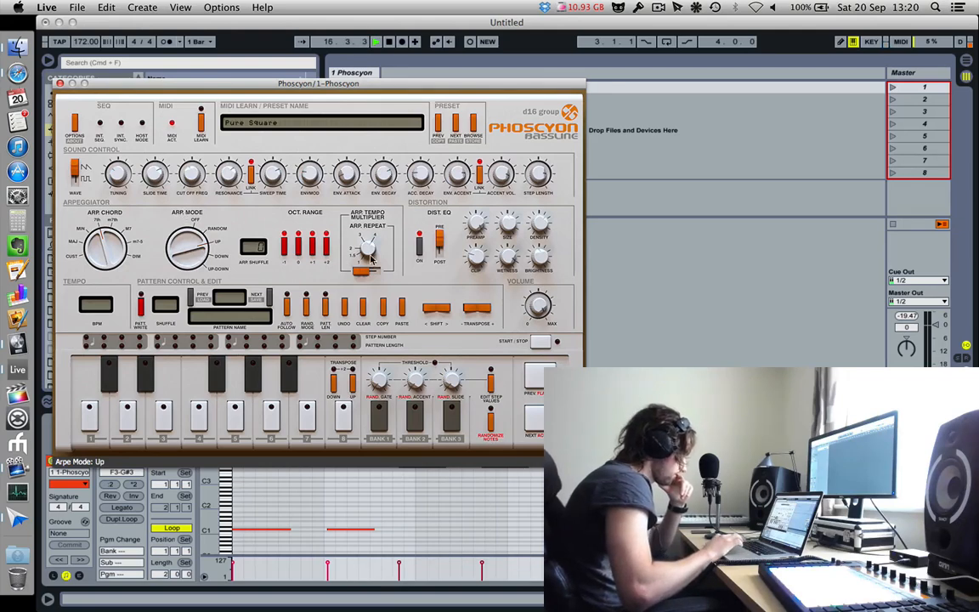
# - Set the arpeggiator's tempo multiplier to 1 and switch its tempo control to repeat
pyautogui.moveTo(370, 259); pyautogui.dragTo(411, 360)
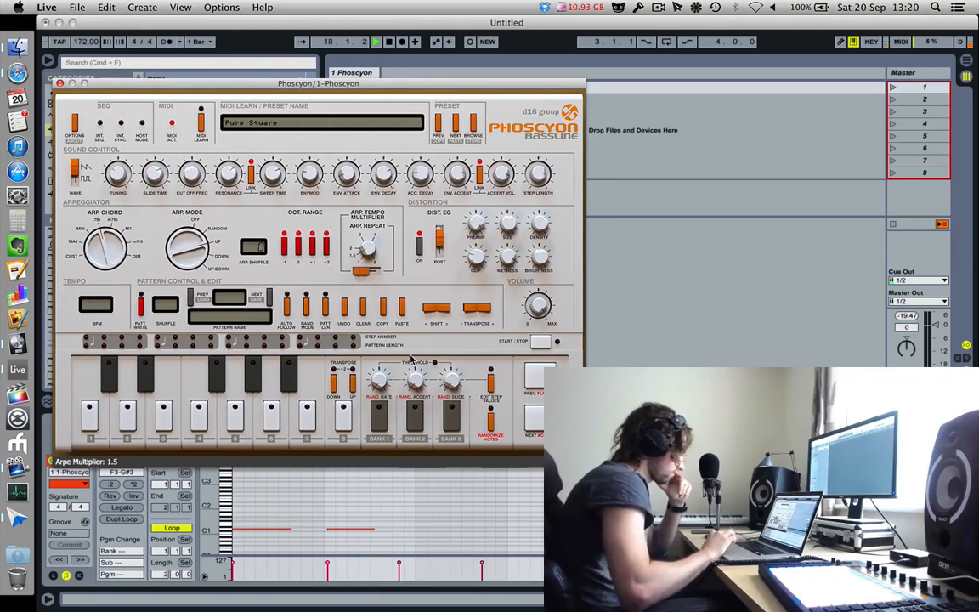
pyautogui.moveTo(371, 259); pyautogui.dragTo(374, 272)
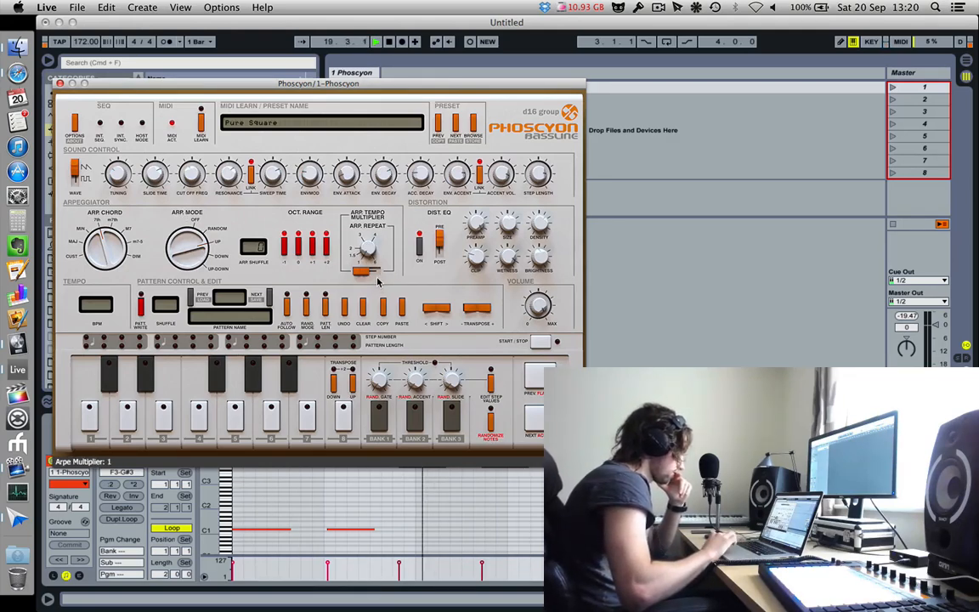
pyautogui.click(372, 271)
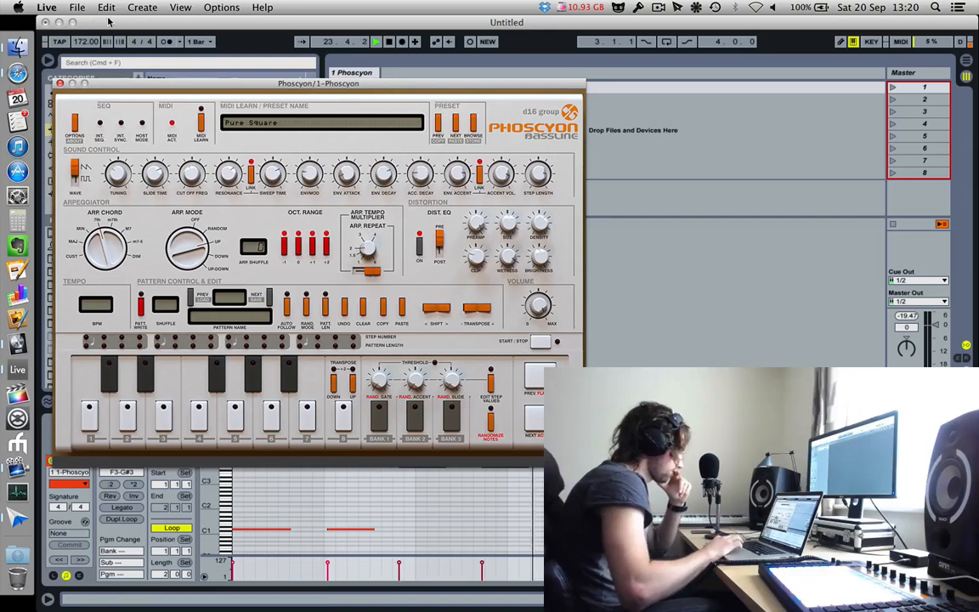
# - Audition the arpeggiated line at song tempos of 103 and 145 BPM, ending at 176 BPM
pyautogui.moveTo(84, 41); pyautogui.dragTo(84, 74)
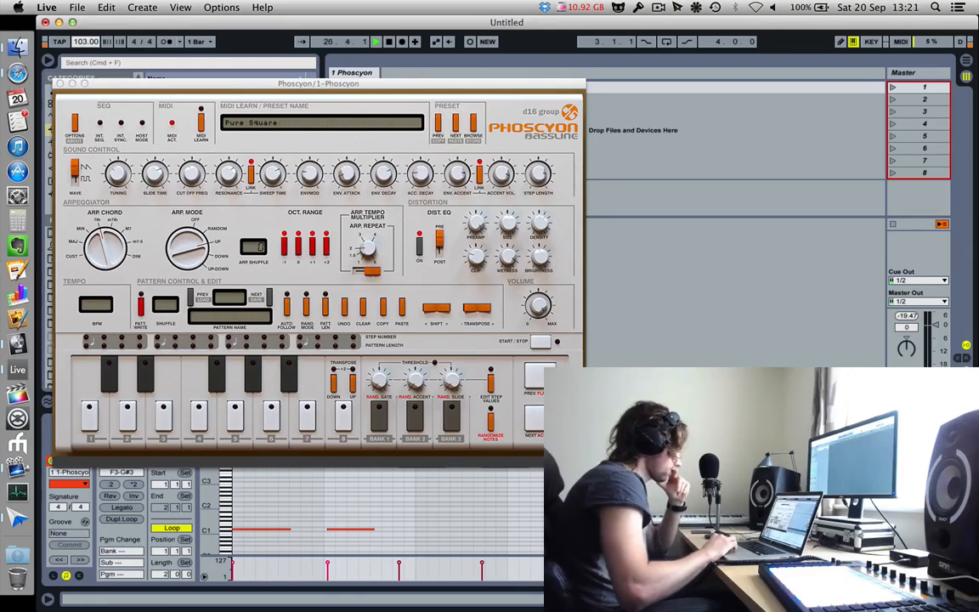
pyautogui.moveTo(84, 41); pyautogui.dragTo(84, 0)
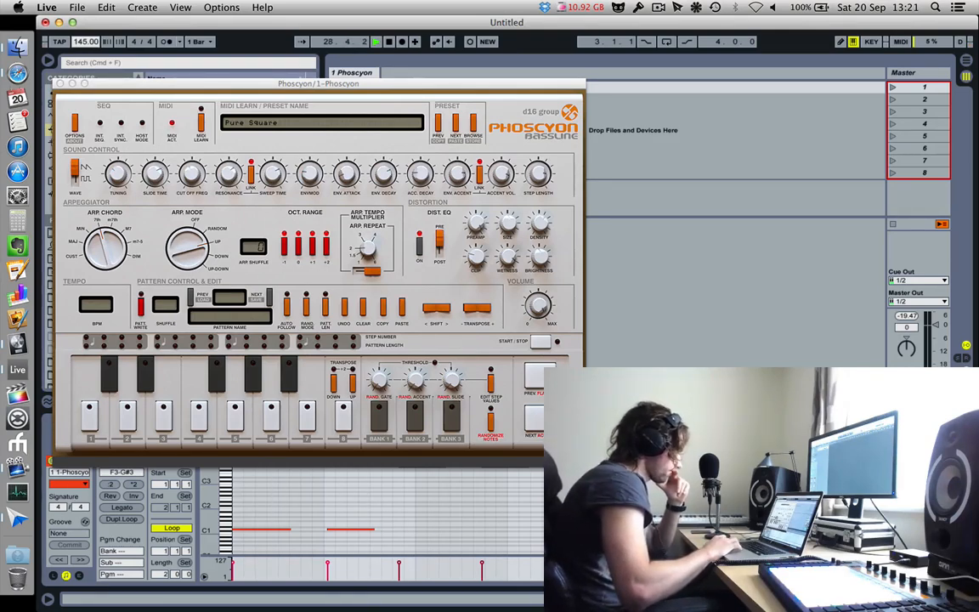
pyautogui.moveTo(84, 41)
pyautogui.mouseDown()
pyautogui.moveTo(84, 27)
pyautogui.moveTo(84, 38)
pyautogui.mouseUp()
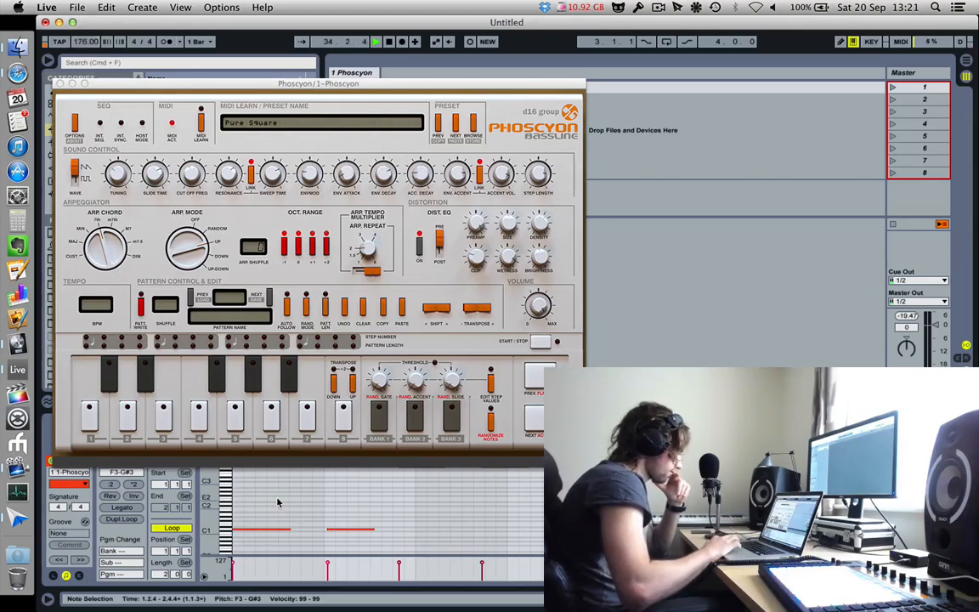
# - Select the bass notes in the clip, transpose them up one octave and back down again
pyautogui.moveTo(277, 499); pyautogui.dragTo(418, 580)
pyautogui.hotkey('shift', 'Up')
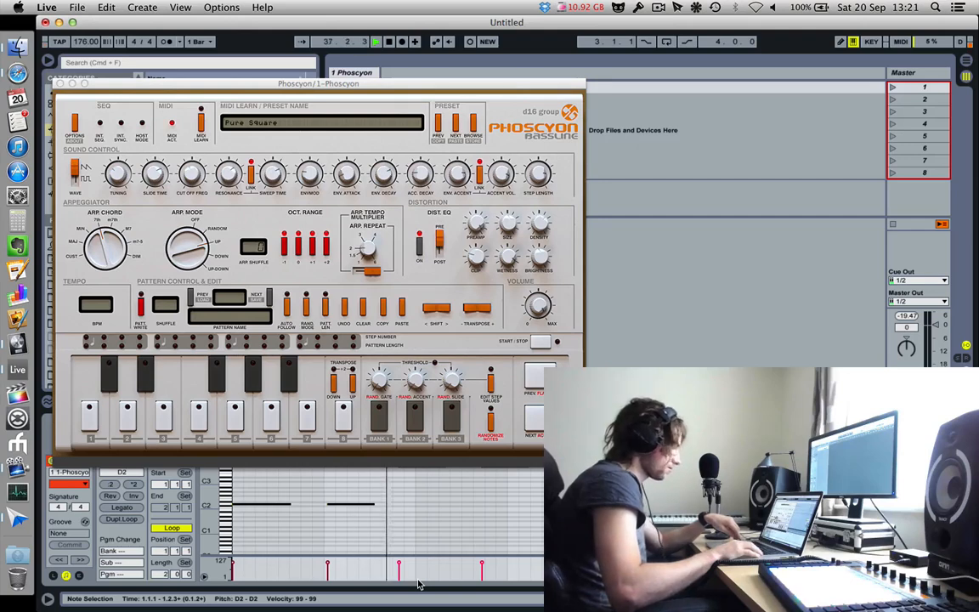
pyautogui.hotkey('shift', 'Down')
# - Try the arpeggiator's Down and Up-Down modes and set it to Random
pyautogui.moveTo(185, 250); pyautogui.dragTo(164, 207)
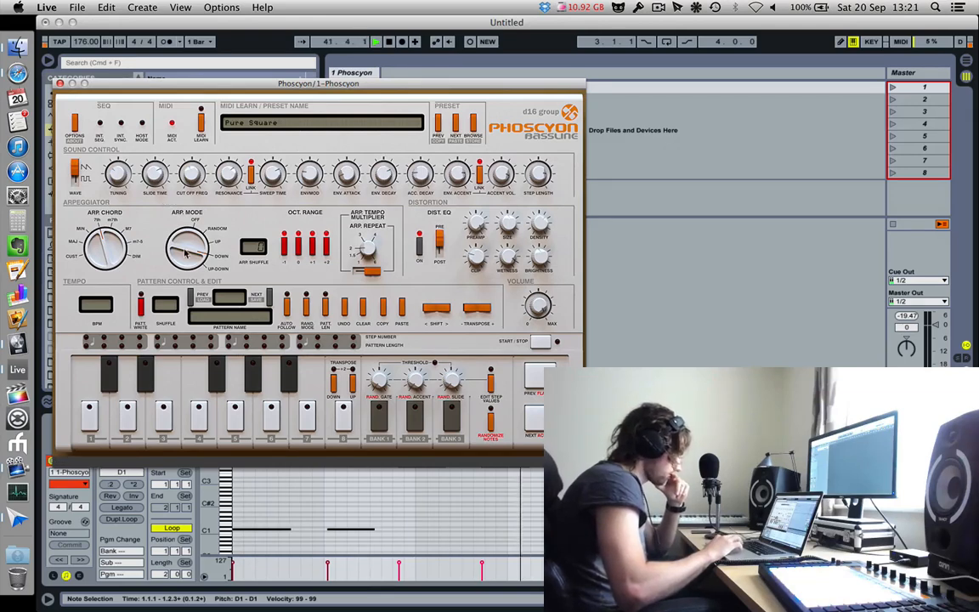
pyautogui.moveTo(194, 254); pyautogui.dragTo(194, 216)
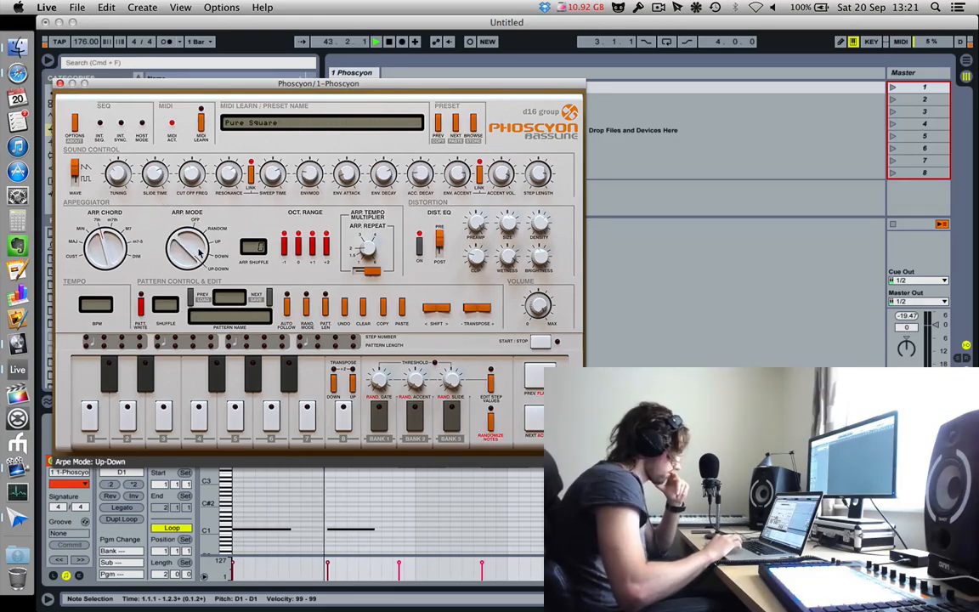
pyautogui.moveTo(202, 268); pyautogui.dragTo(227, 352)
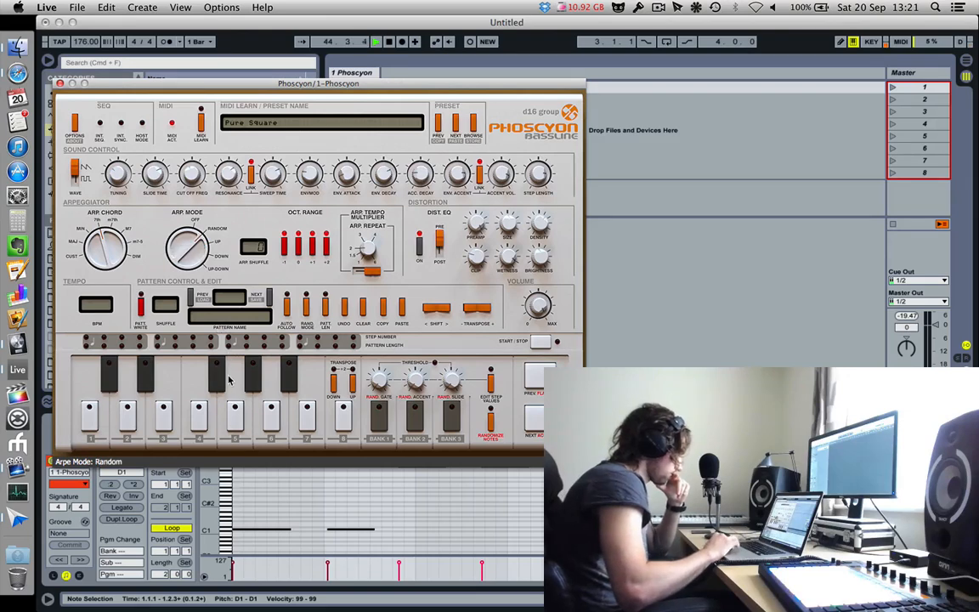
# - Toggle the arpeggiator's +2 and +1 octave ranges, leaving +1 off, and switch its tempo control back to the multiplier
pyautogui.click(326, 247)
pyautogui.click(311, 247)
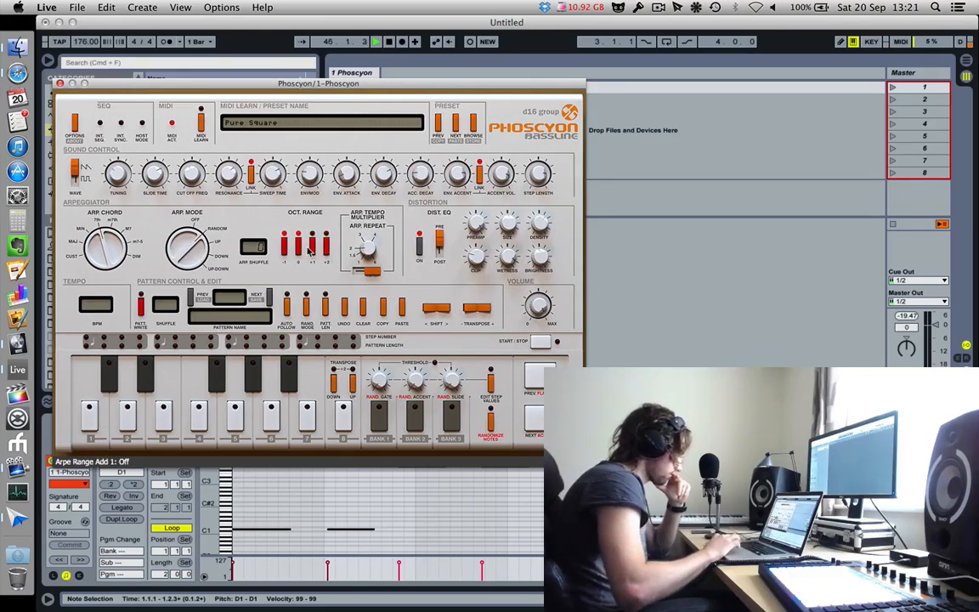
pyautogui.click(312, 248)
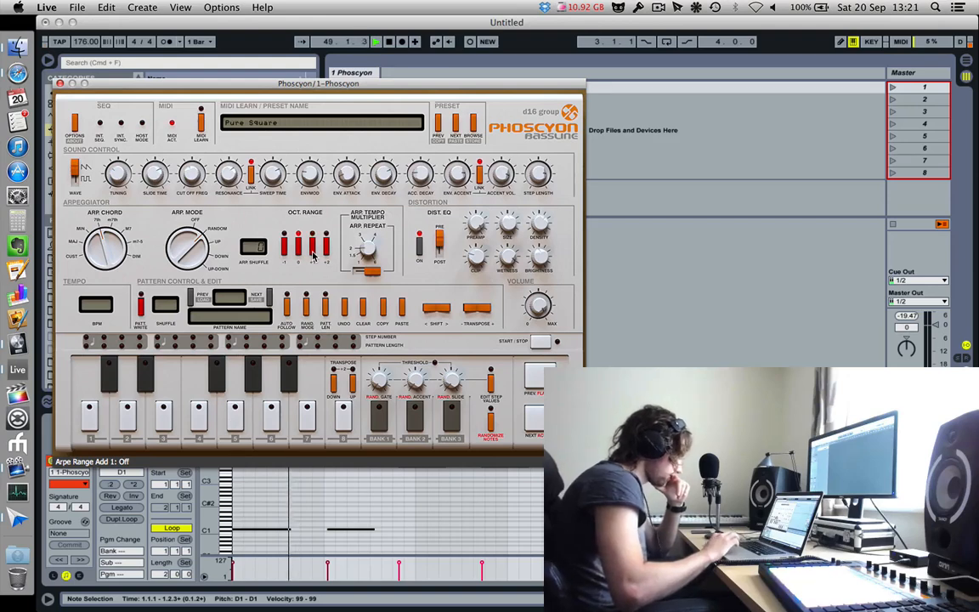
pyautogui.click(370, 268)
pyautogui.moveTo(370, 268); pyautogui.dragTo(380, 290)
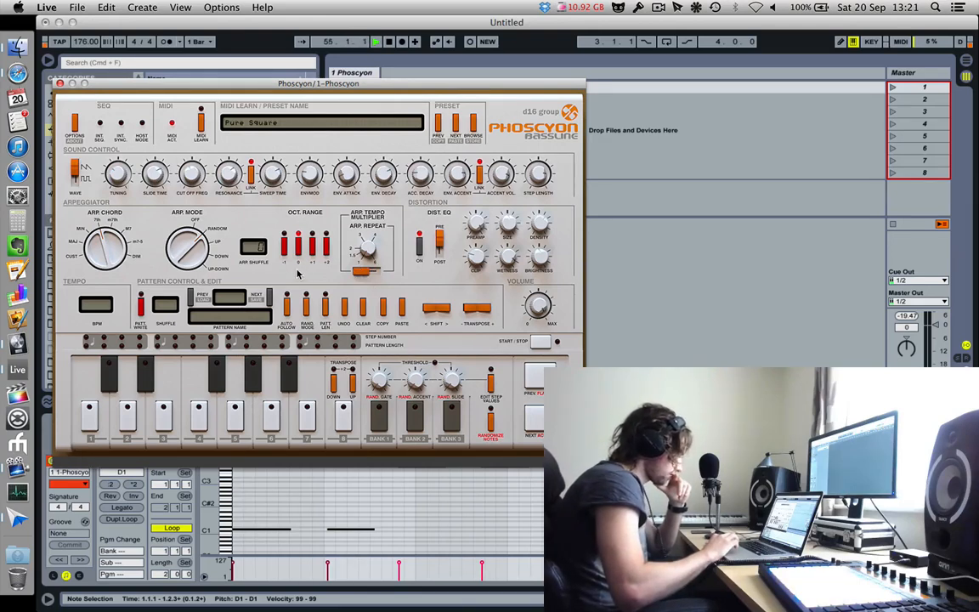
# - Turn the arpeggiator mode off and set the song tempo to 172 BPM
pyautogui.moveTo(192, 247); pyautogui.dragTo(286, 372)
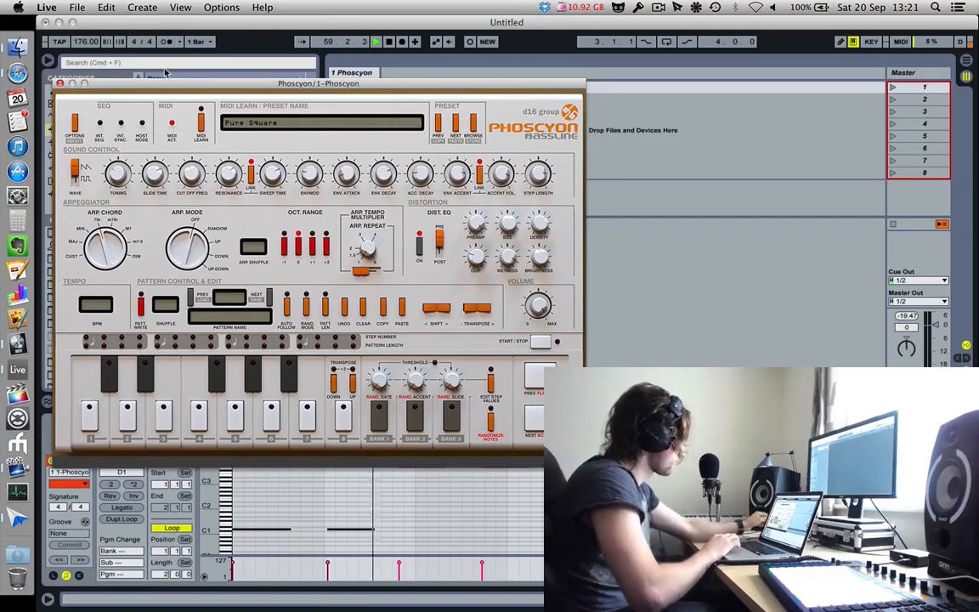
pyautogui.moveTo(85, 42); pyautogui.dragTo(85, 51)
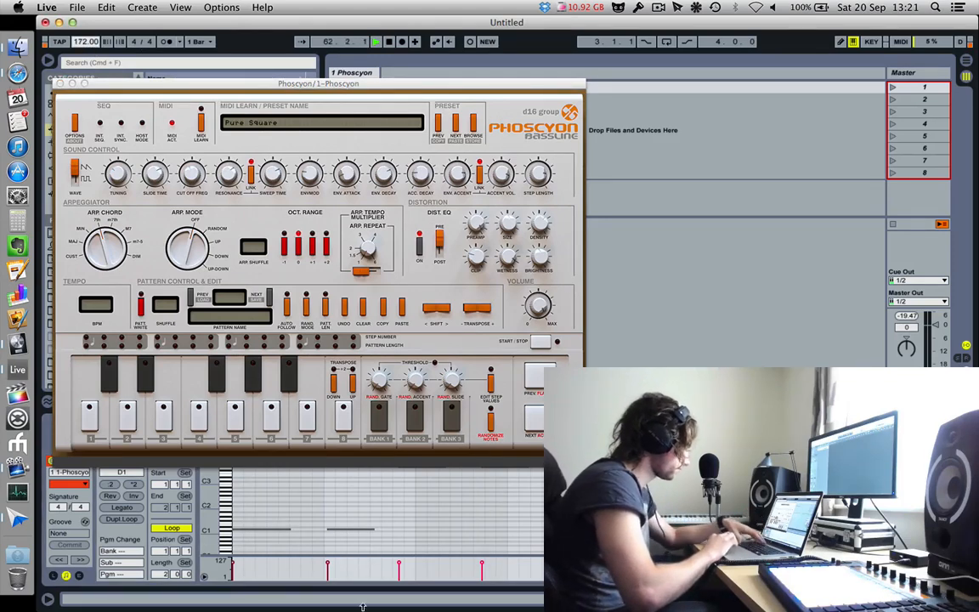
# - Audition the selected bass notes an octave lower and an octave higher, returning them to D1
pyautogui.moveTo(267, 505); pyautogui.dragTo(424, 556)
pyautogui.hotkey('shift', 'Down')
pyautogui.hotkey('shift', 'Up')
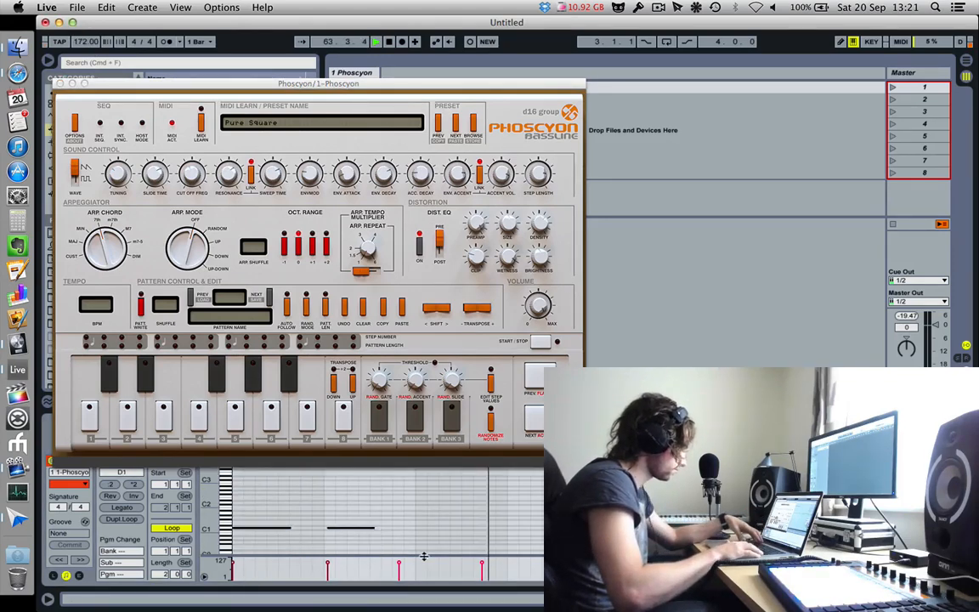
pyautogui.hotkey('shift', 'Up')
pyautogui.hotkey('shift', 'Down')
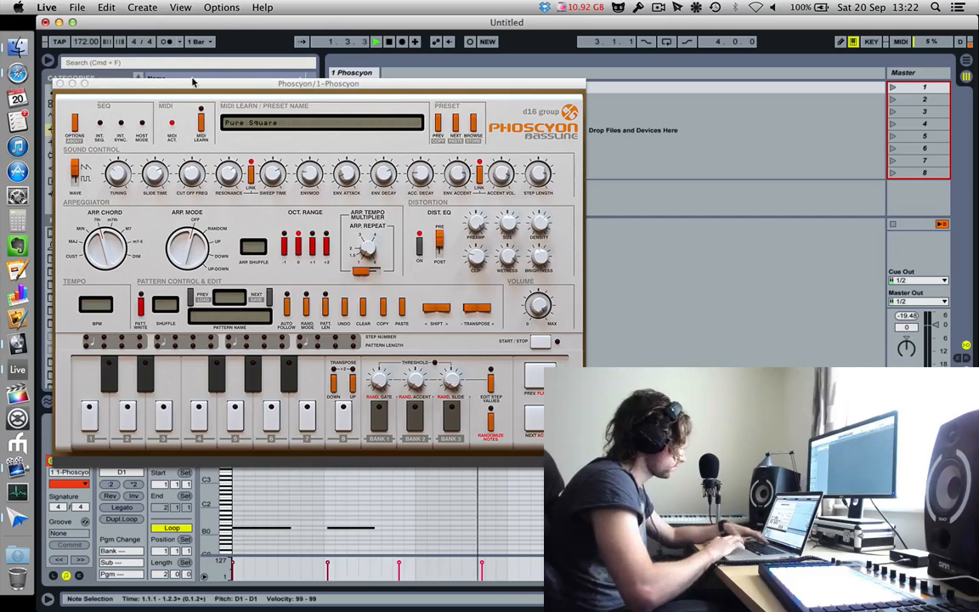
# - Close the Phoscyon window and add an expanded Spectrum analyser after Phoscyon in the track's device chain
pyautogui.click(61, 84)
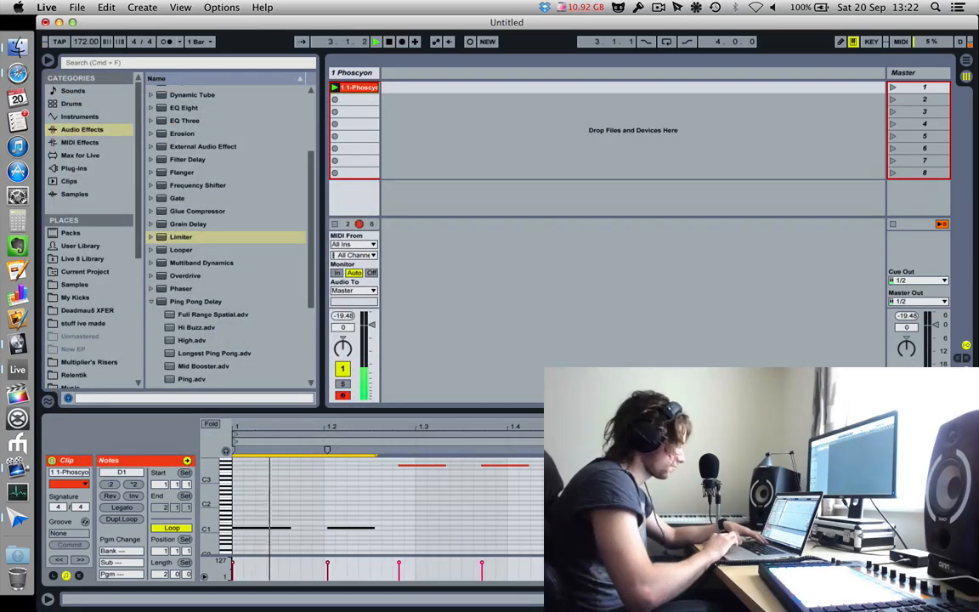
pyautogui.hotkey('shift', 'Tab')
pyautogui.scroll(-4, 218, 323)
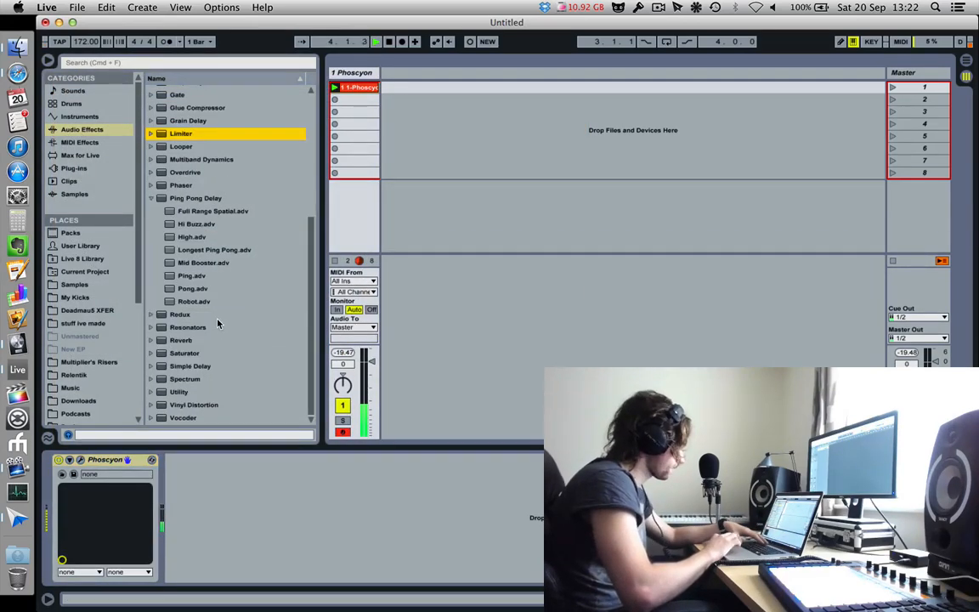
pyautogui.doubleClick(185, 379)
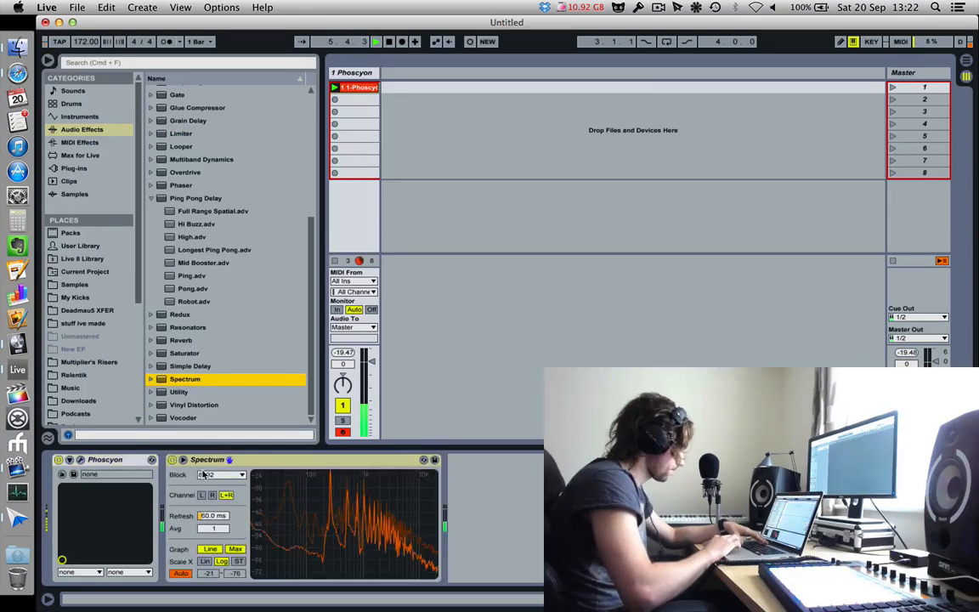
pyautogui.click(183, 460)
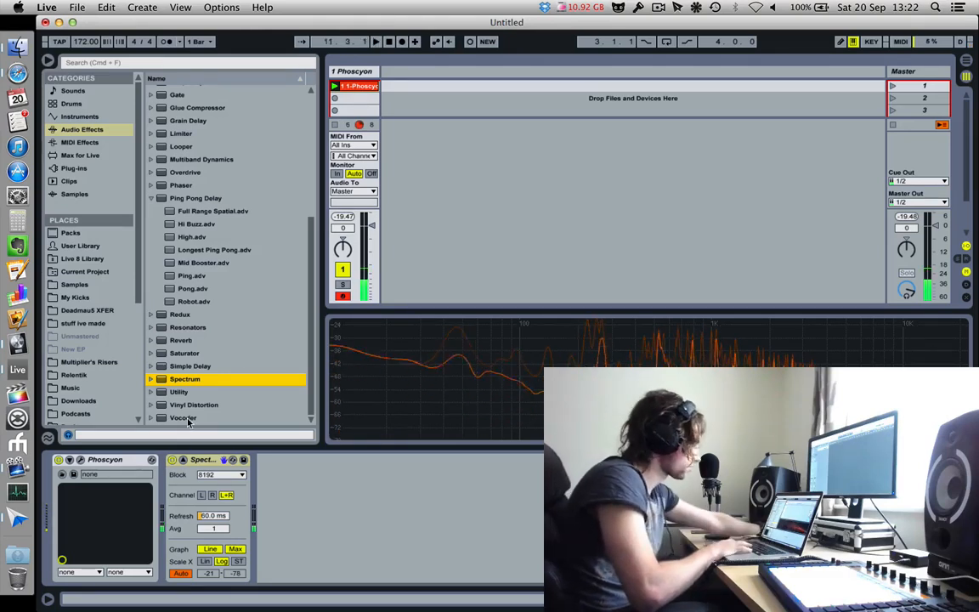
# - Restart playback and try out the envelope attack control in the Phoscyon window
pyautogui.press('space')
pyautogui.press('space')
pyautogui.click(81, 460)
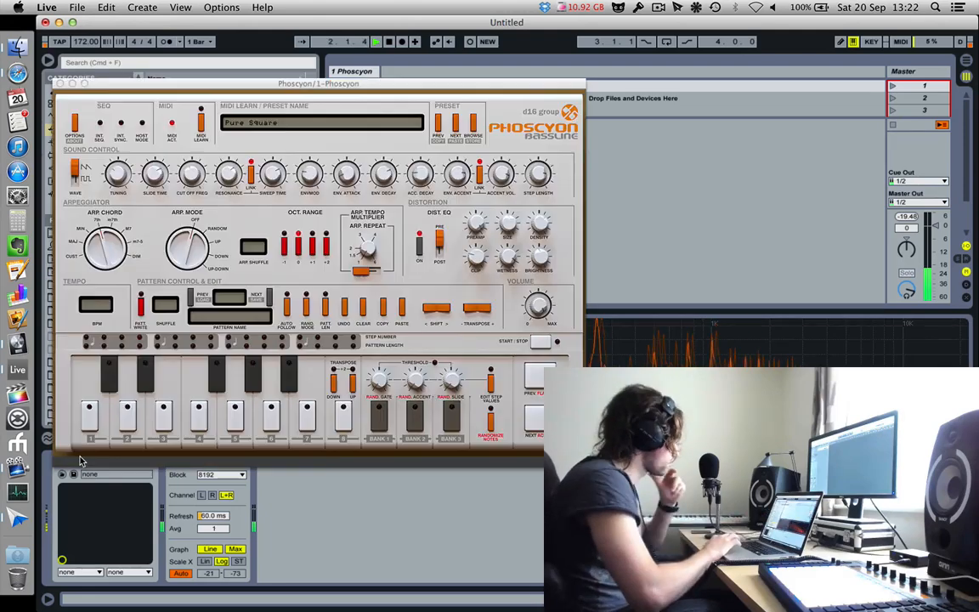
pyautogui.click(355, 176)
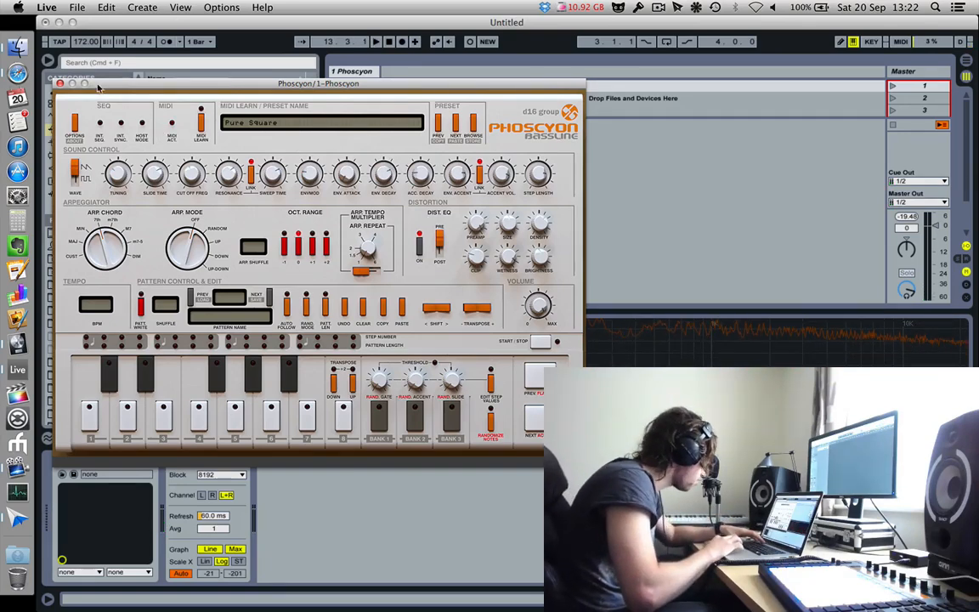
# - Configure the Phoscyon device to expose its Env Attack parameter in the device chain, and close the plug-in window
pyautogui.moveTo(98, 87); pyautogui.dragTo(381, 109)
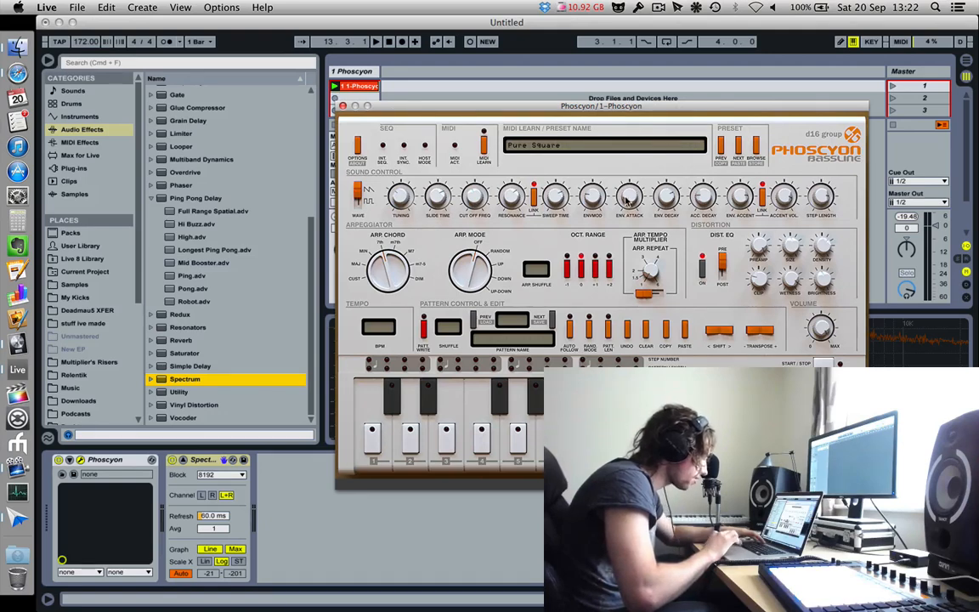
pyautogui.click(68, 461)
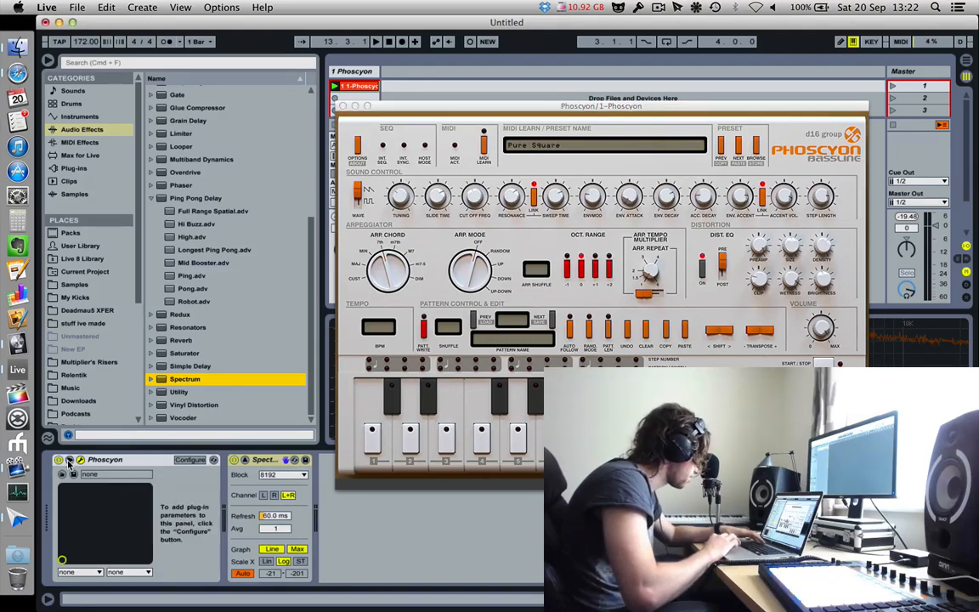
pyautogui.click(190, 460)
pyautogui.click(631, 199)
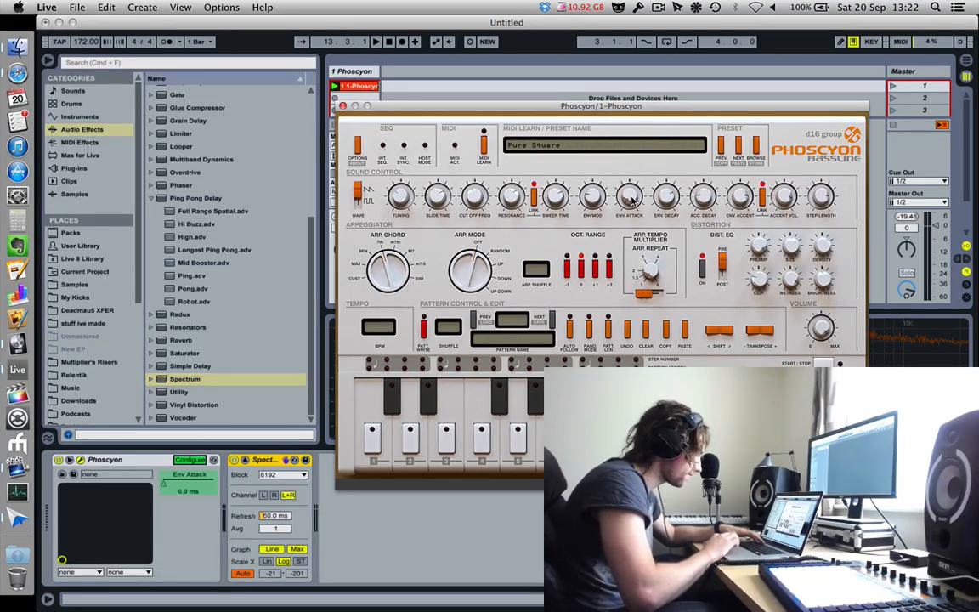
pyautogui.click(192, 461)
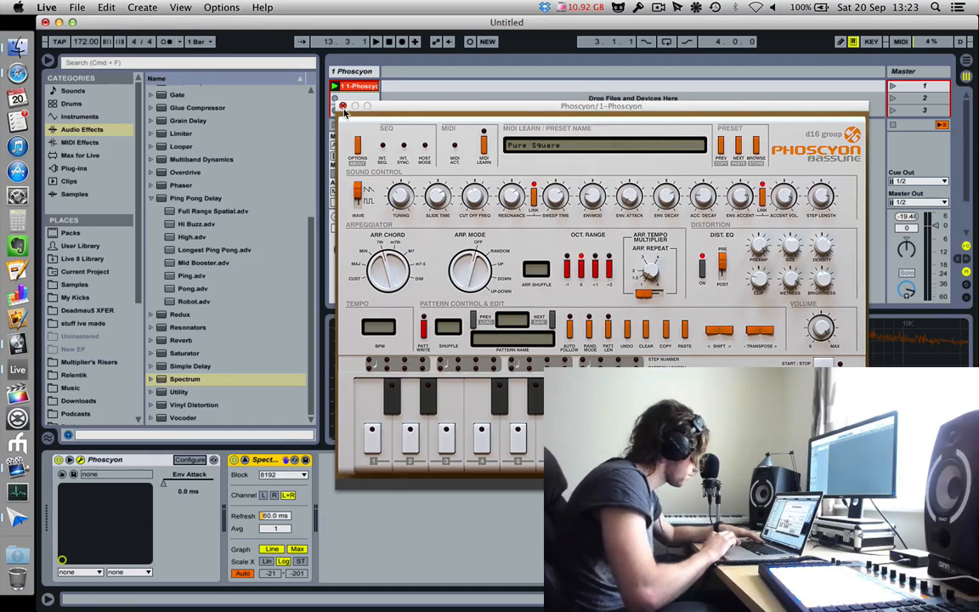
pyautogui.click(342, 105)
# - Copy the Phoscyon clip to bar 1 of the arrangement and extend it to bar 33
pyautogui.rightClick(357, 88)
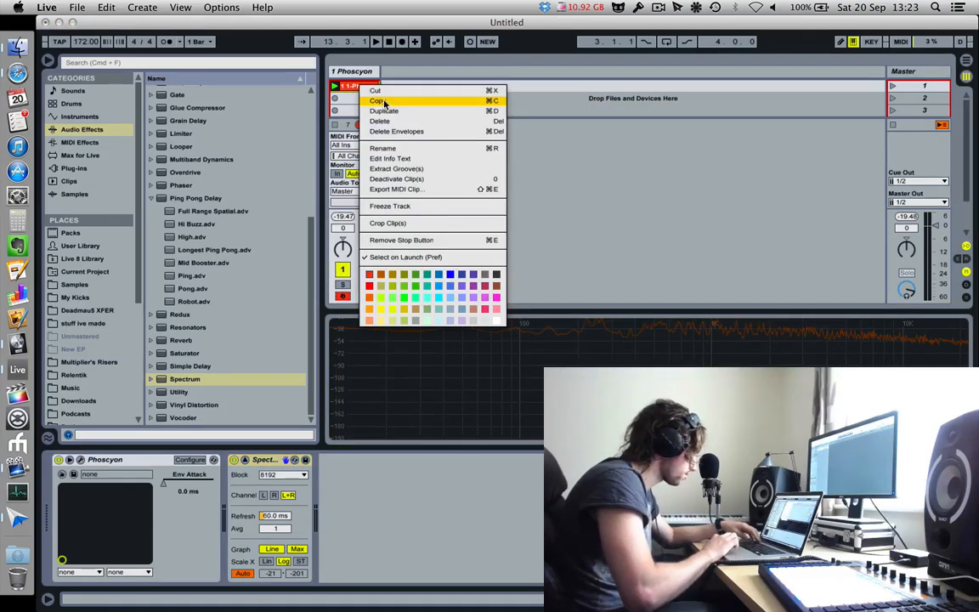
pyautogui.click(378, 98)
pyautogui.press('Tab')
pyautogui.hotkey('ctrl', 'v')
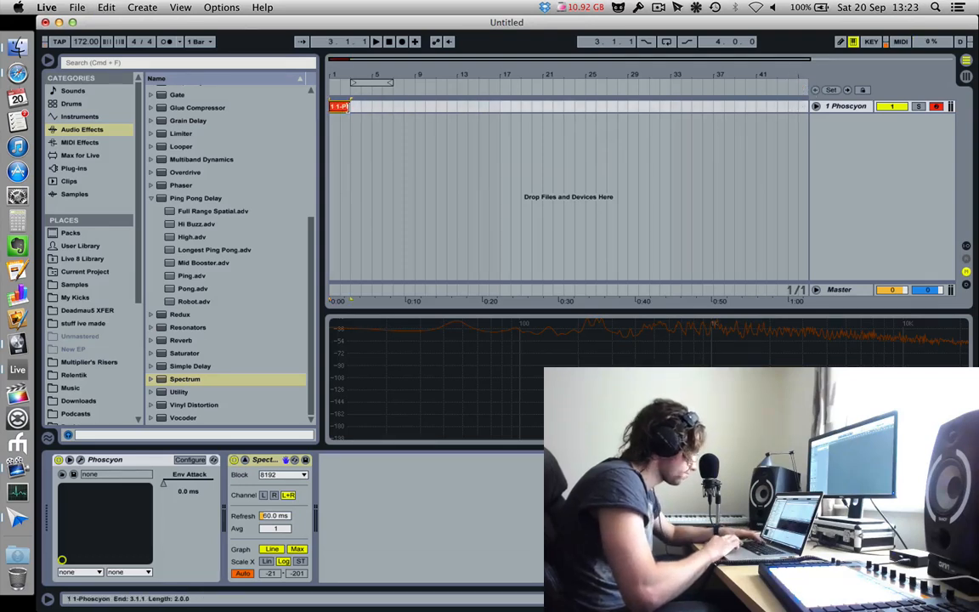
pyautogui.moveTo(351, 108); pyautogui.dragTo(676, 117)
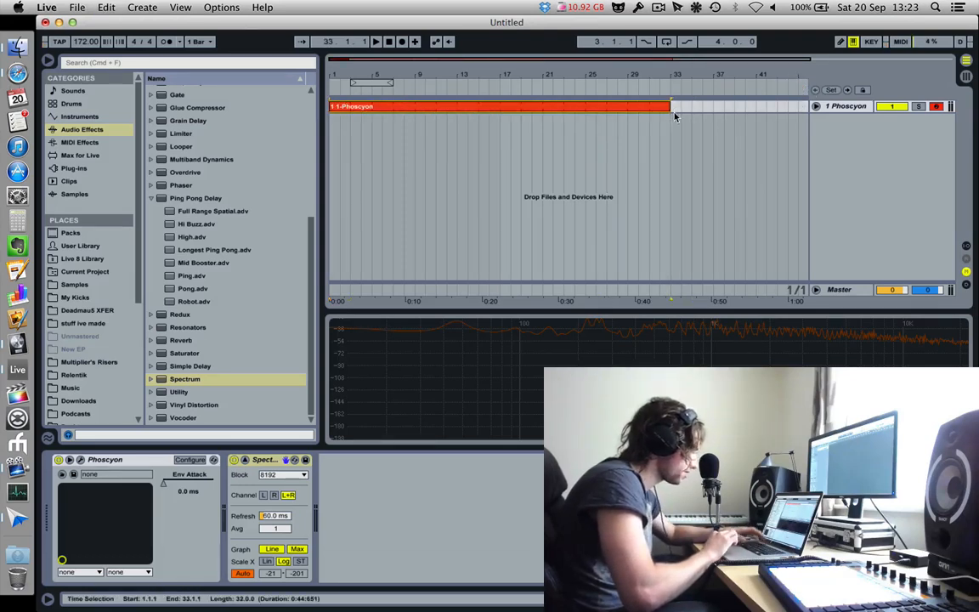
# - Automate Env Attack on the Phoscyon track as a rising ramp from bar 1 to bar 33 and play from the start
pyautogui.click(817, 106)
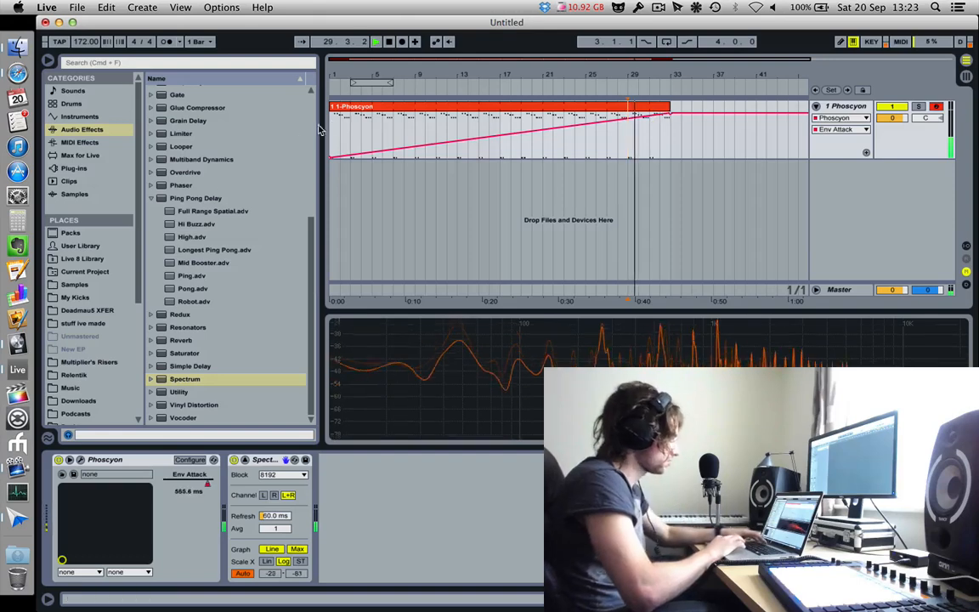
pyautogui.click(332, 125)
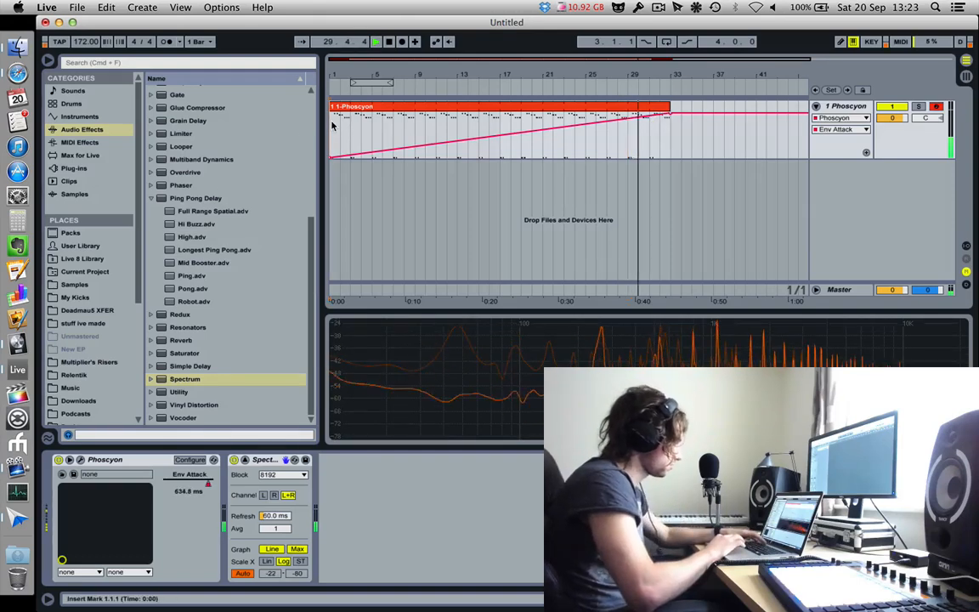
pyautogui.press('space')
pyautogui.press('space')
# - Try the clip's opening bass notes an octave higher while the arrangement plays
pyautogui.hotkey('shift', 'Tab')
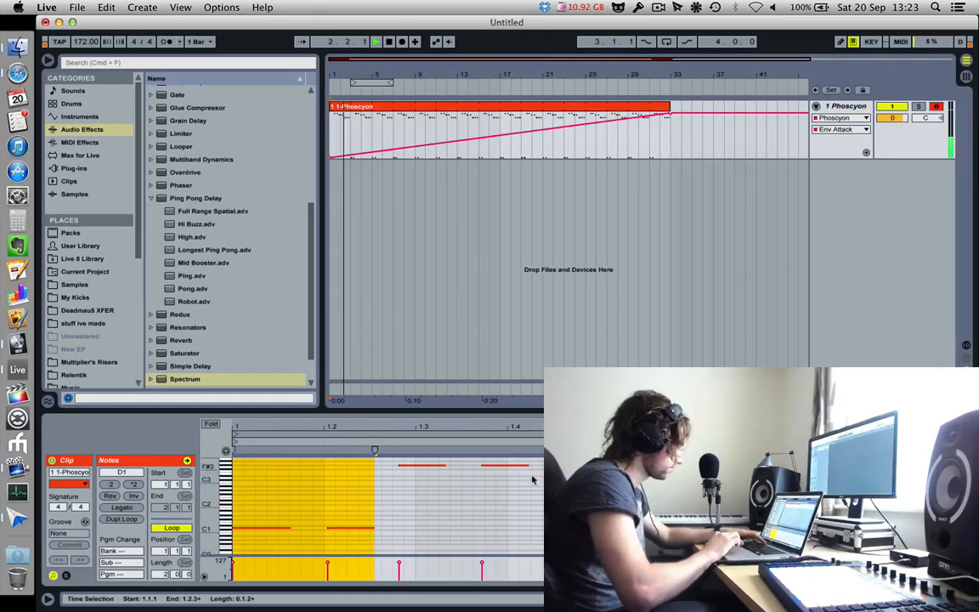
pyautogui.click(233, 448)
pyautogui.hotkey('shift', 'Up')
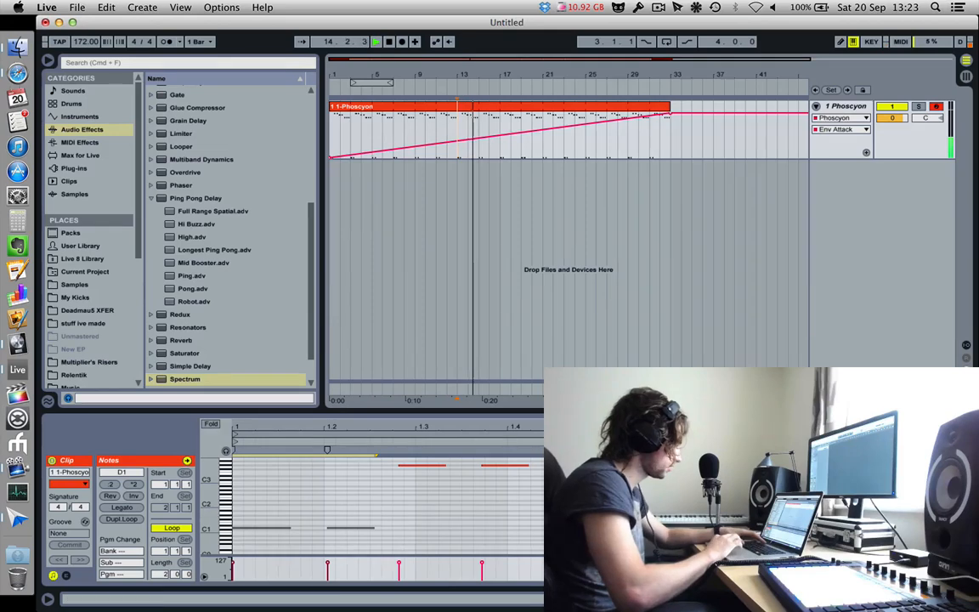
pyautogui.press('Return')
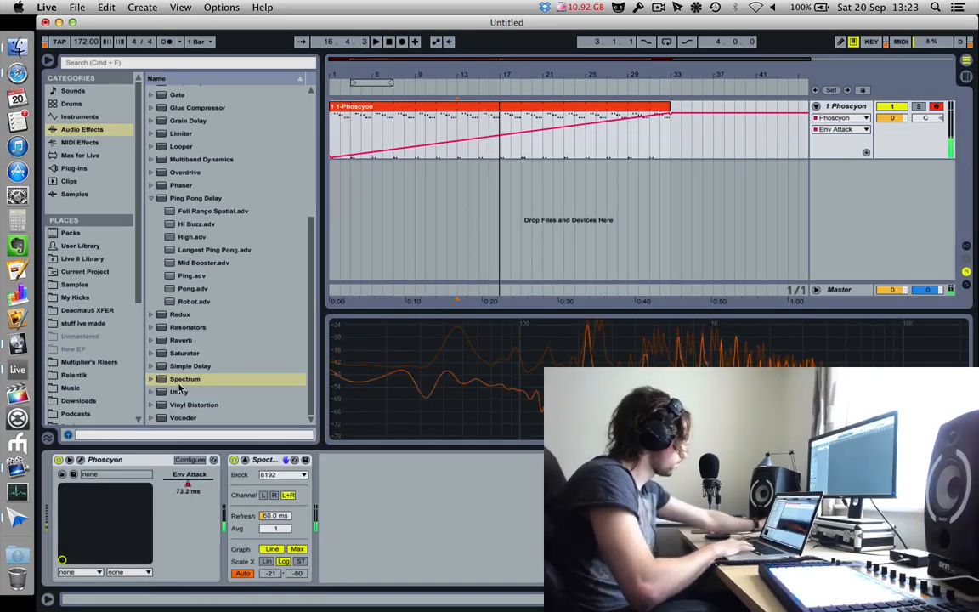
# - Insert a Utility between Phoscyon and Spectrum and raise its gain to 13.9 dB during playback
pyautogui.moveTo(180, 392); pyautogui.dragTo(235, 495)
pyautogui.press('space')
pyautogui.moveTo(266, 504); pyautogui.dragTo(265, 472)
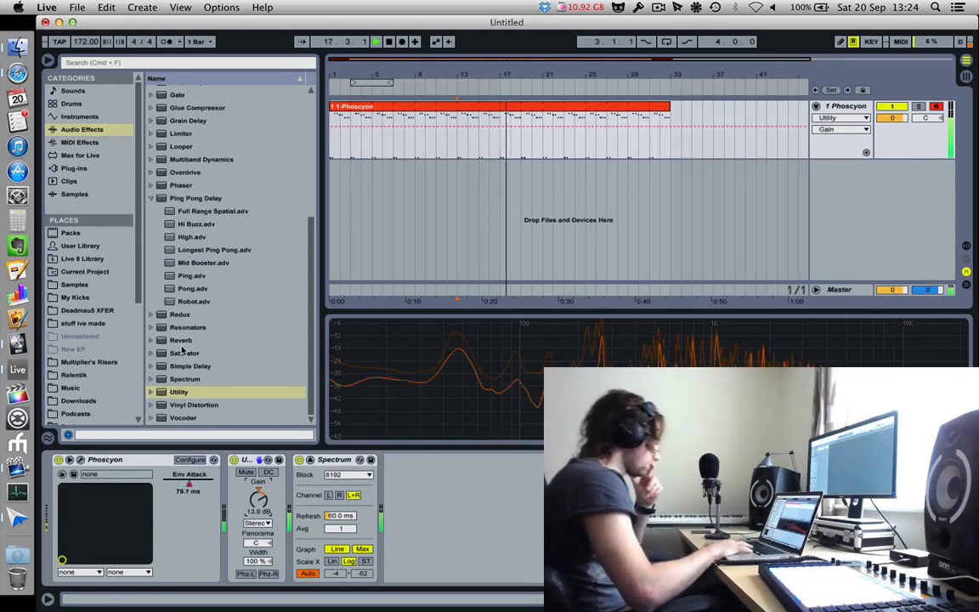
# - Save the Live Set as PHOSPHOSPHOSCYN in the "new new new ep" folder
pyautogui.click(73, 168)
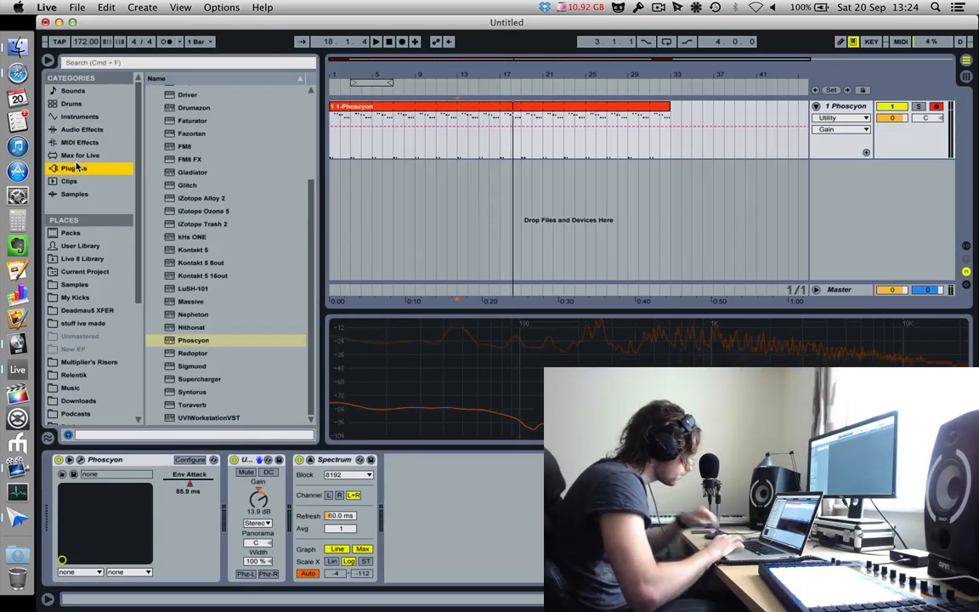
pyautogui.click(77, 7)
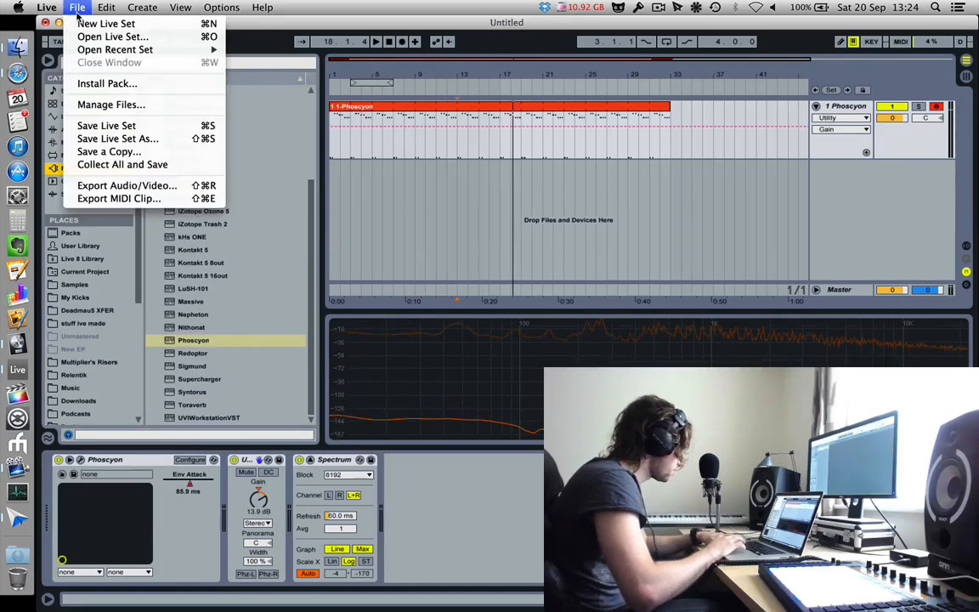
pyautogui.click(119, 138)
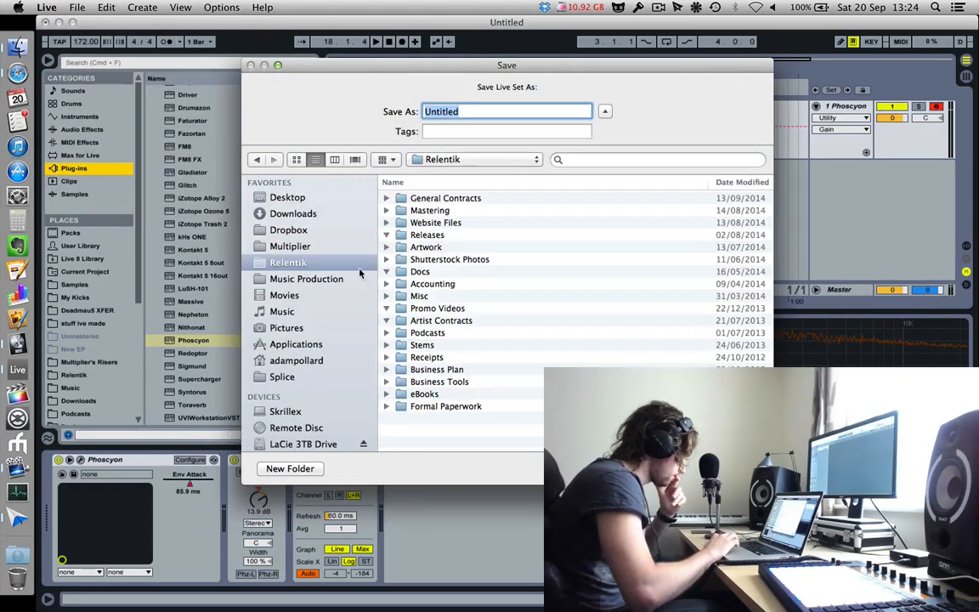
pyautogui.click(355, 279)
pyautogui.doubleClick(442, 198)
pyautogui.write('PHOSPHOSPHOSCYN')
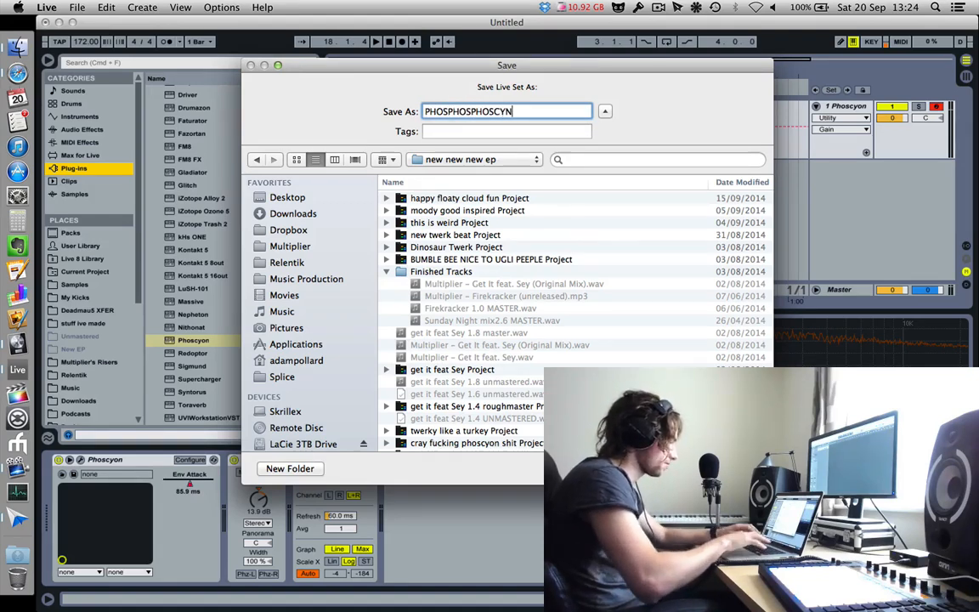
pyautogui.press('Return')
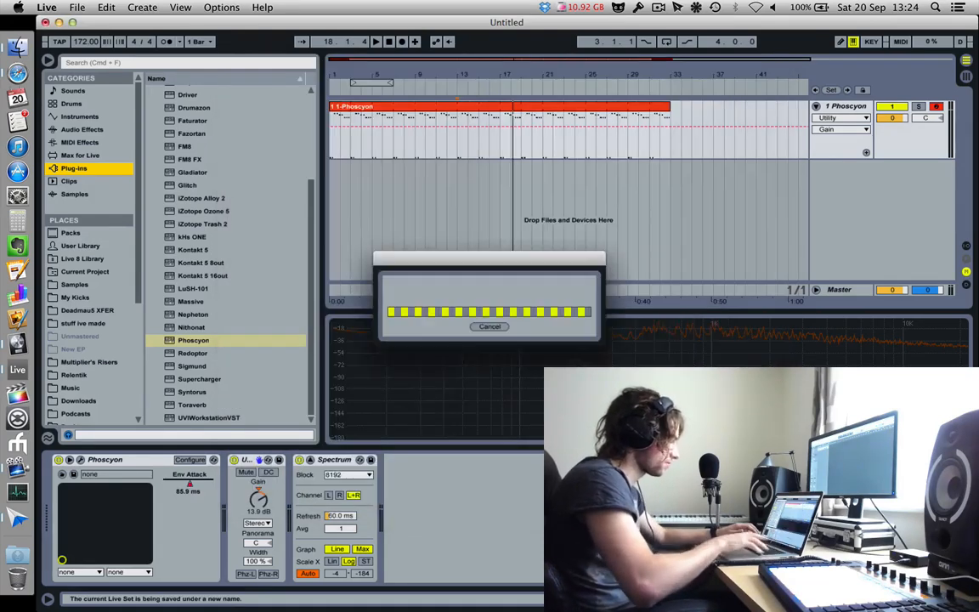
# - Try the Toraverb reverb between Utility and Spectrum during playback, and remove it from the Phoscyon track
pyautogui.press('space')
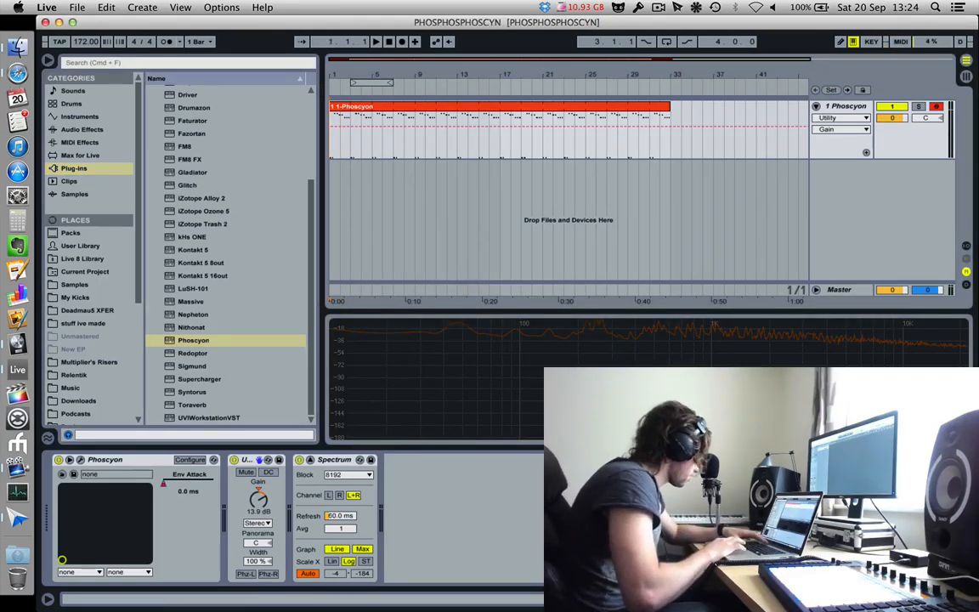
pyautogui.click(80, 143)
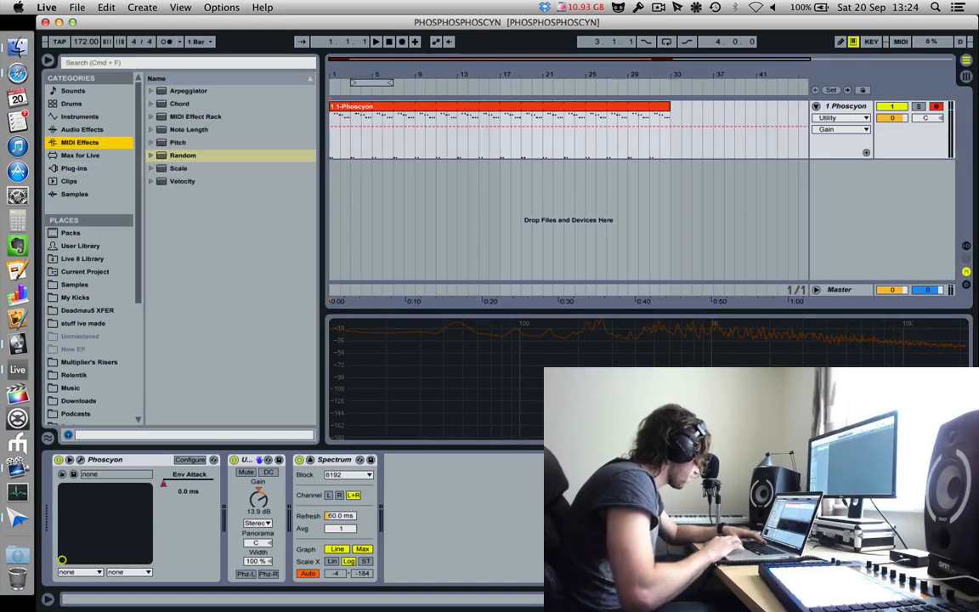
pyautogui.click(74, 168)
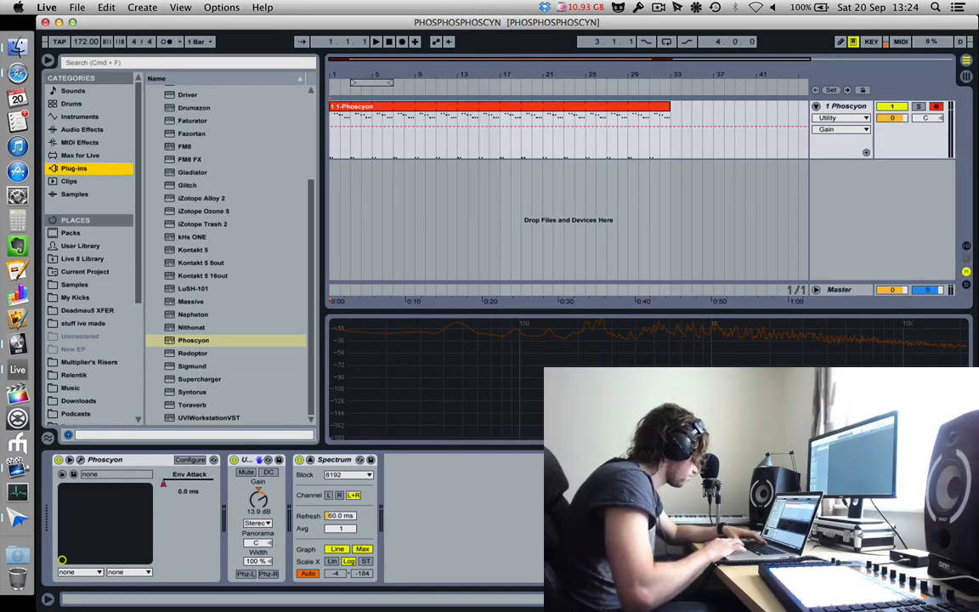
pyautogui.moveTo(193, 405); pyautogui.dragTo(293, 510)
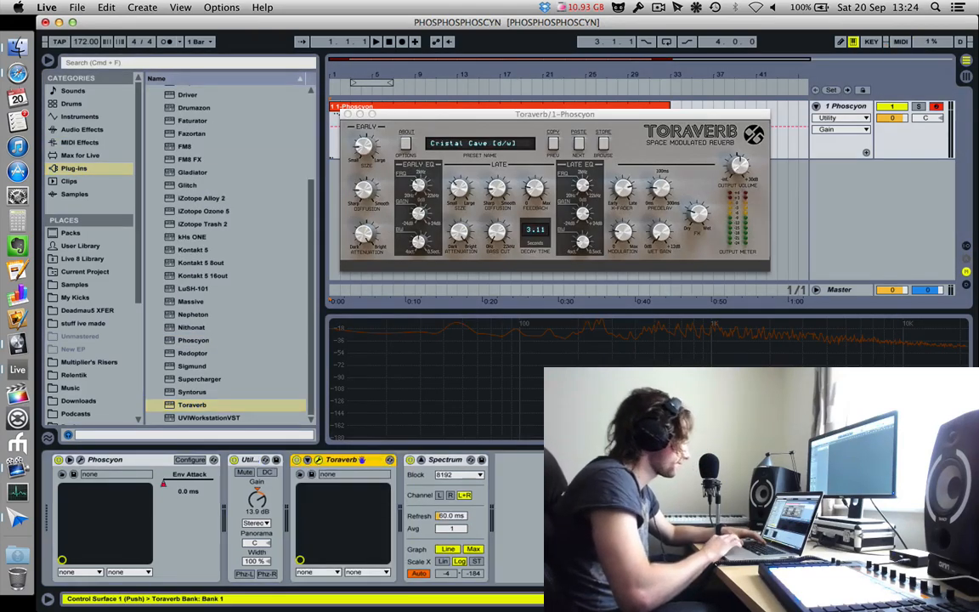
pyautogui.press('space')
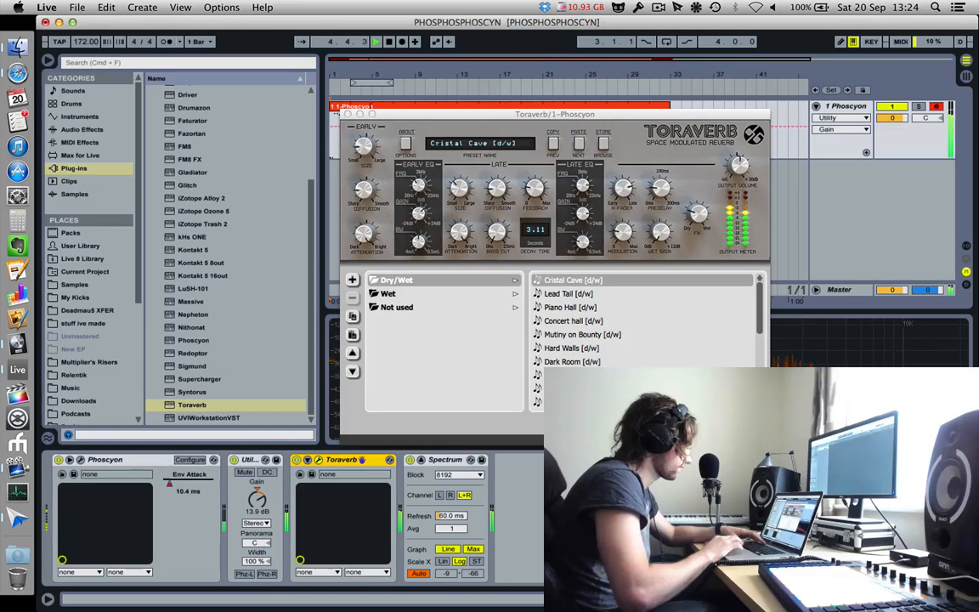
pyautogui.press('space')
pyautogui.press('super+w')
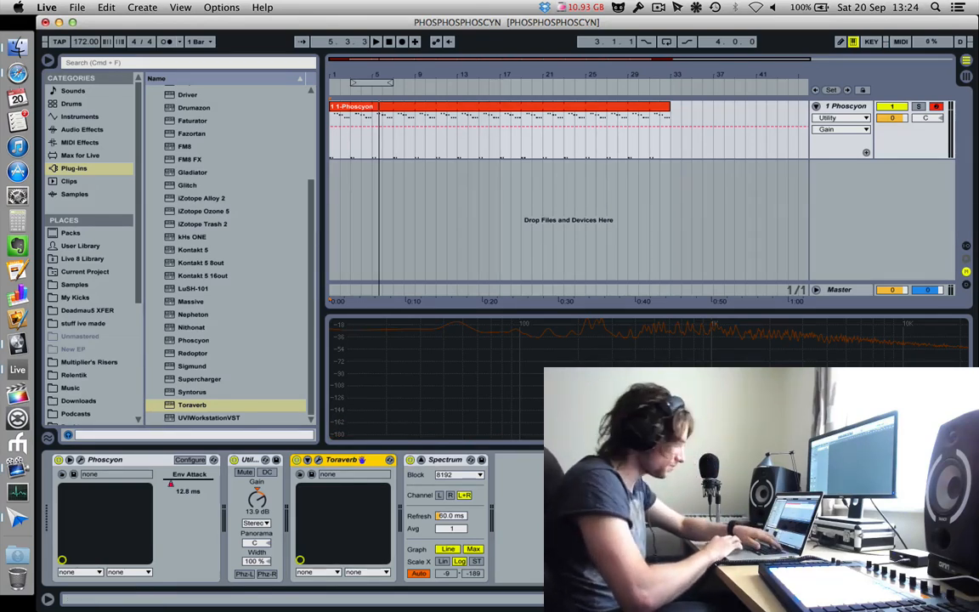
pyautogui.press('Delete')
# - Insert a return track in the session view and load Toraverb on it, closing the plug-in window
pyautogui.press('Tab')
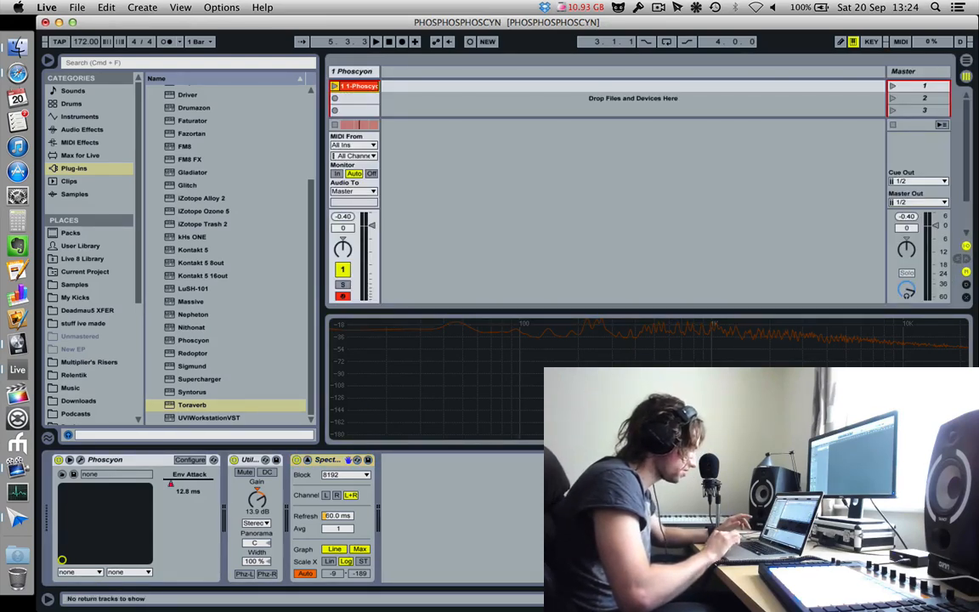
pyautogui.click(180, 7)
pyautogui.moveTo(160, 14)
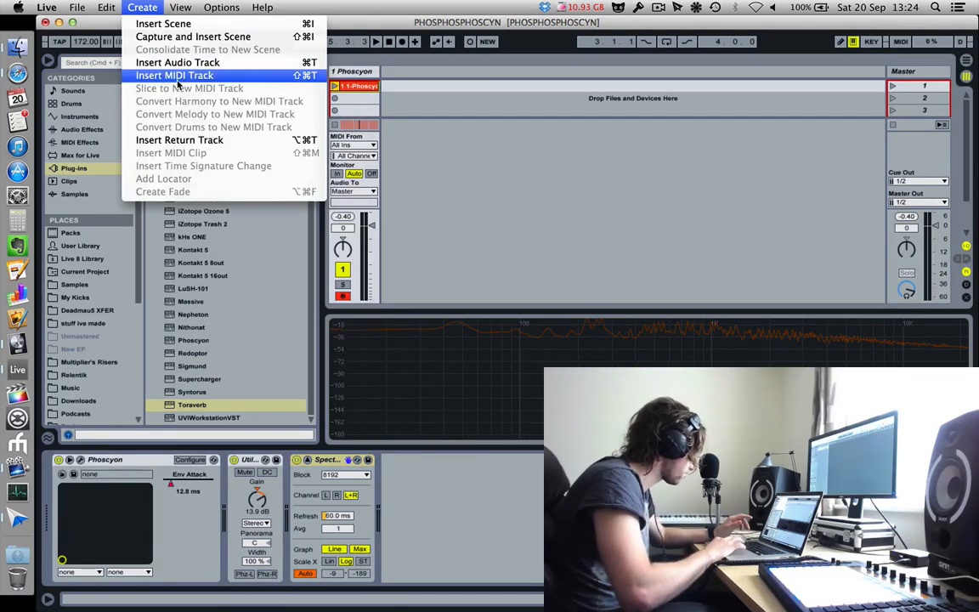
pyautogui.click(170, 140)
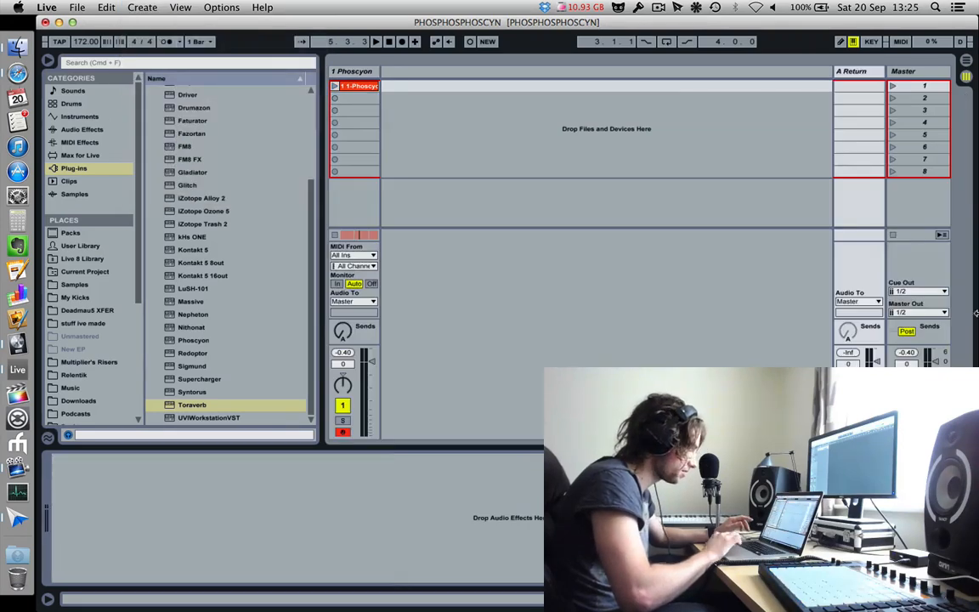
pyautogui.doubleClick(191, 405)
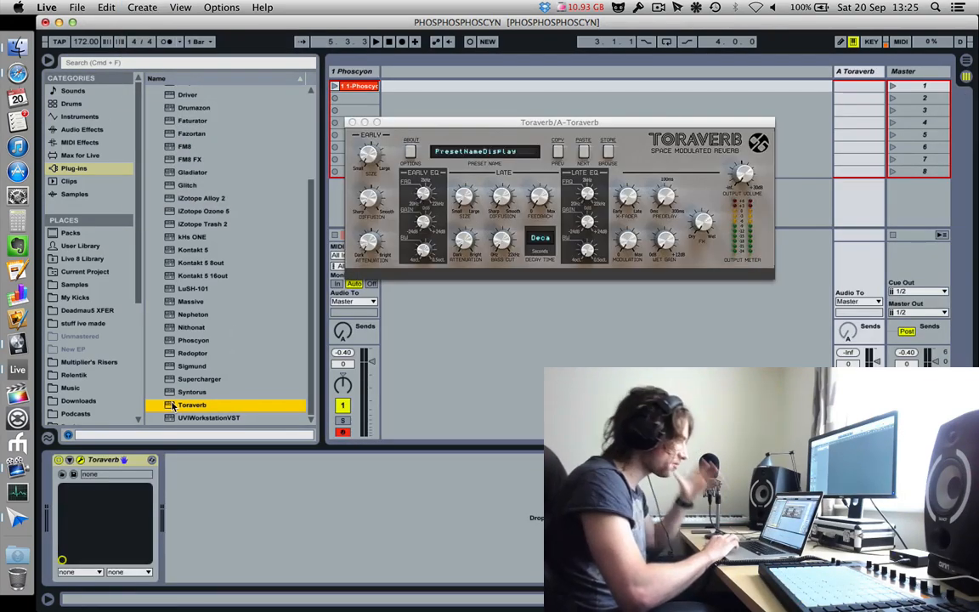
pyautogui.click(352, 123)
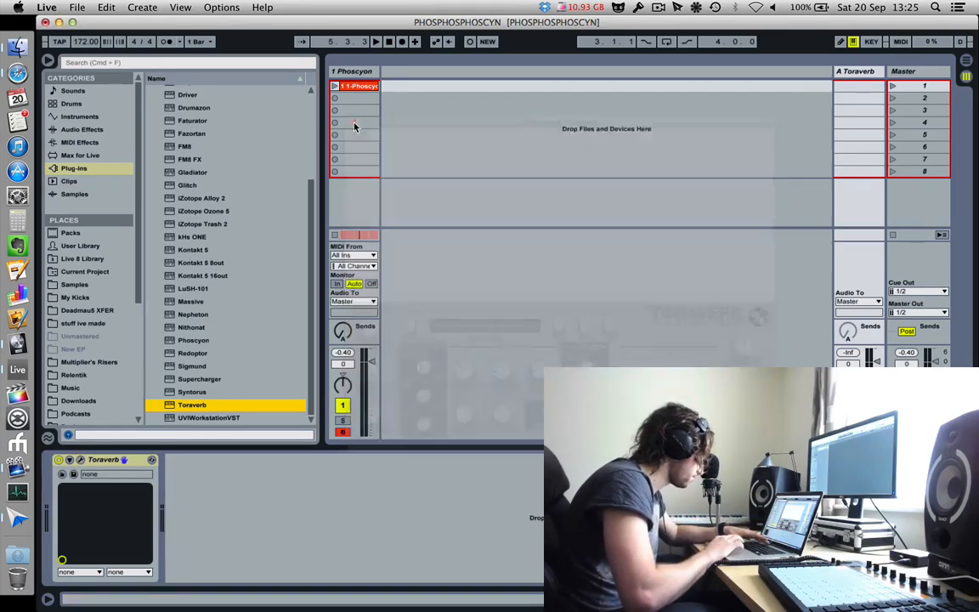
# - Close the Toraverb plug-in window and set the Phoscyon track's send to the Toraverb return to -0.6 dB
pyautogui.click(79, 461)
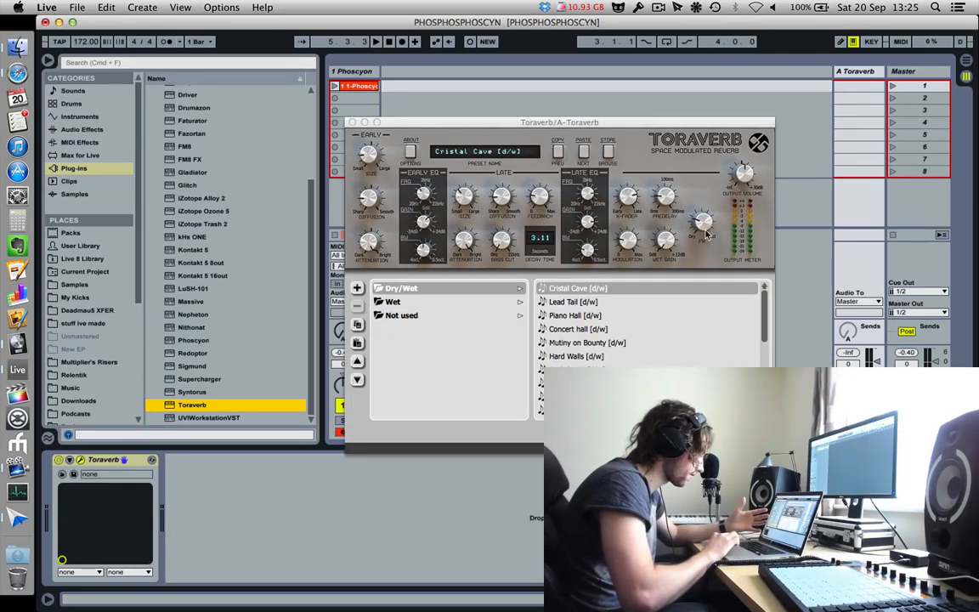
pyautogui.click(352, 123)
pyautogui.click(352, 71)
pyautogui.moveTo(344, 196); pyautogui.dragTo(343, 111)
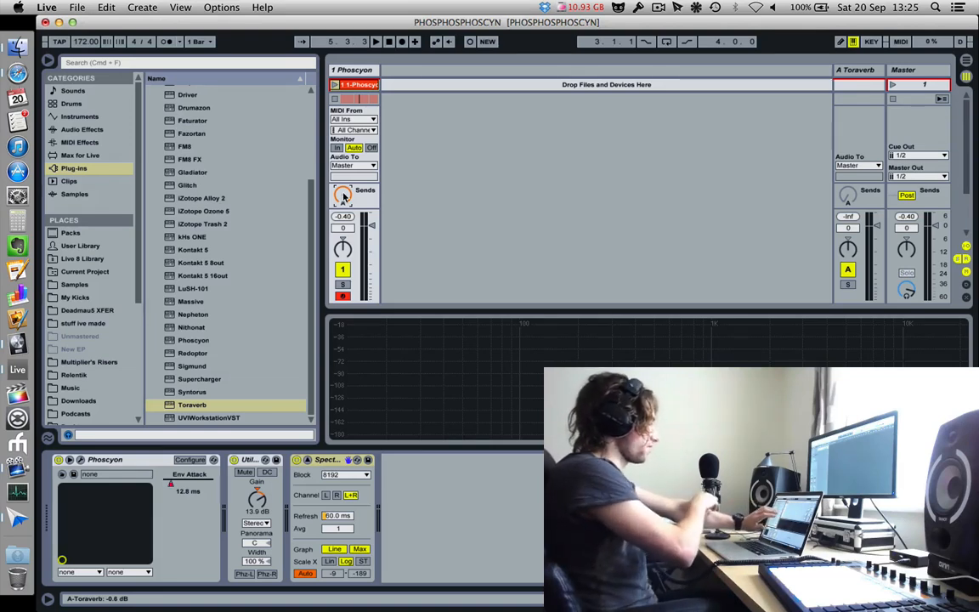
# - Insert EQ Eight between Utility and Spectrum, make filter 1 a low-pass, and sweep its cutoff up to about 964 Hz during playback
pyautogui.click(358, 71)
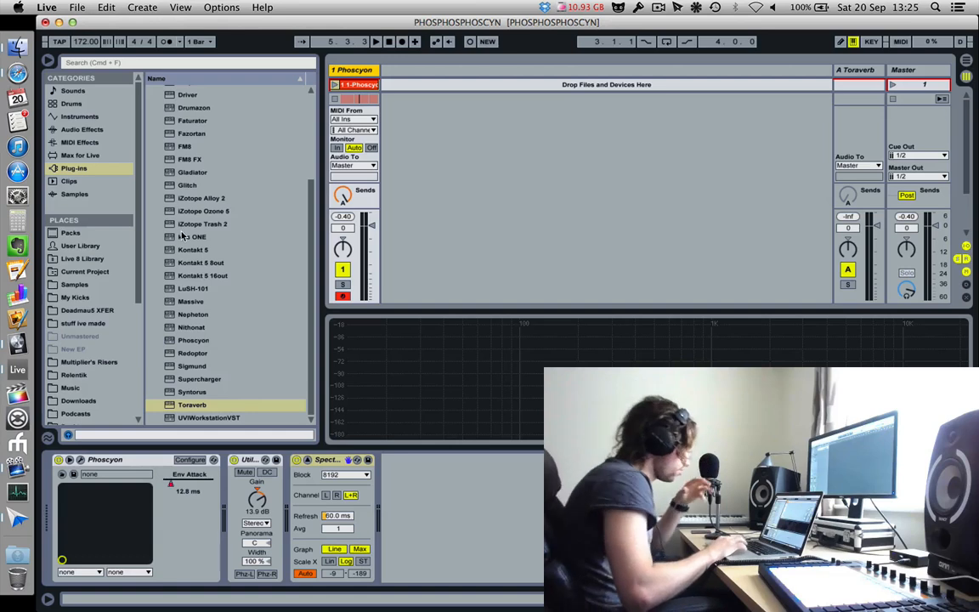
pyautogui.click(100, 129)
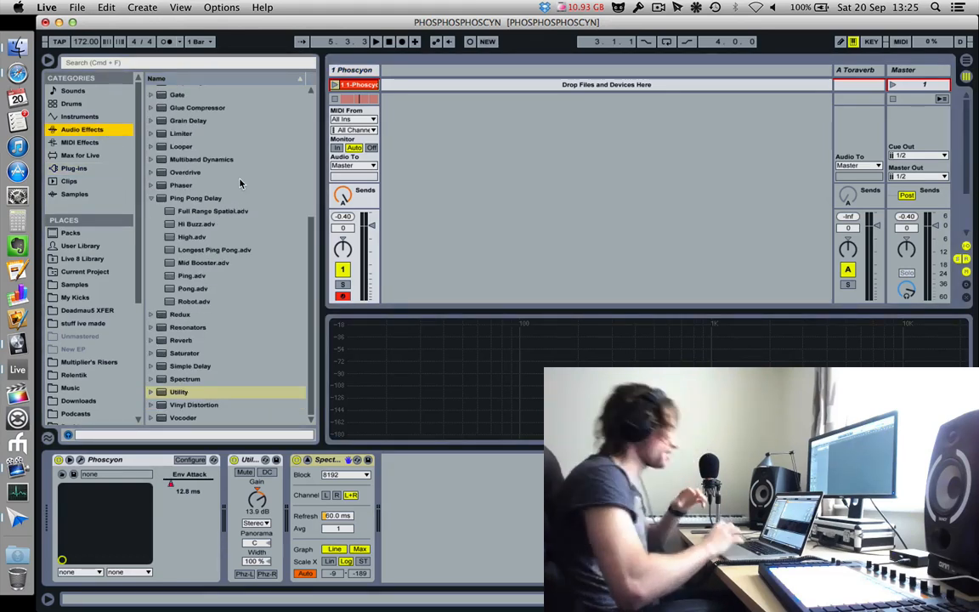
pyautogui.scroll(6, 204, 297)
pyautogui.moveTo(183, 221); pyautogui.dragTo(301, 534)
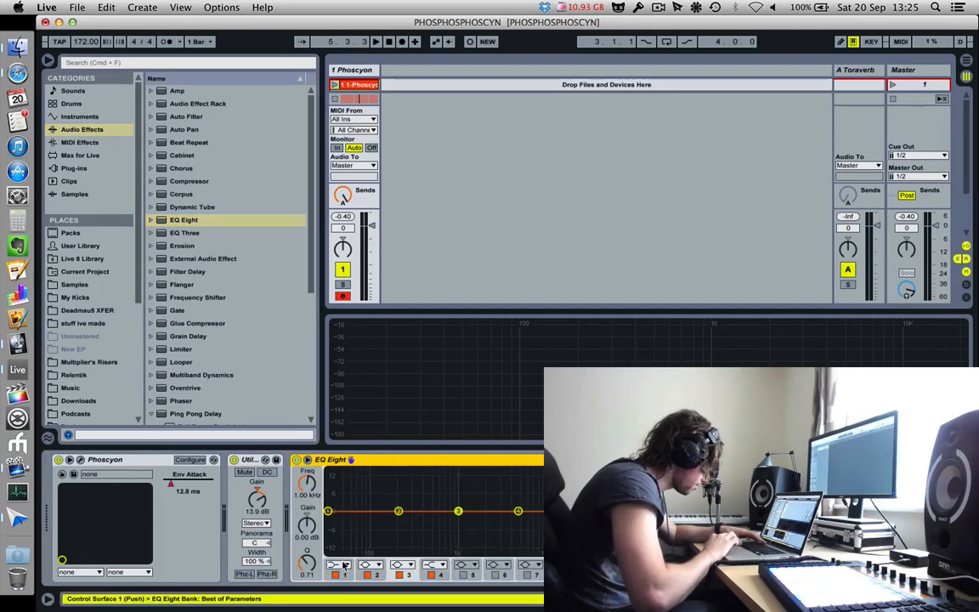
pyautogui.click(345, 567)
pyautogui.click(340, 549)
pyautogui.press('space')
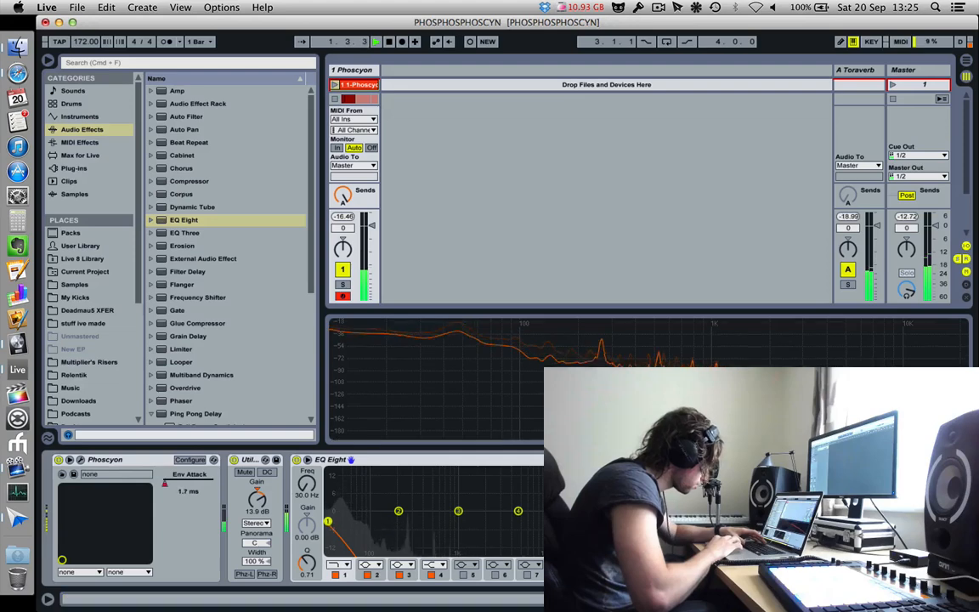
pyautogui.moveTo(328, 521); pyautogui.dragTo(459, 520)
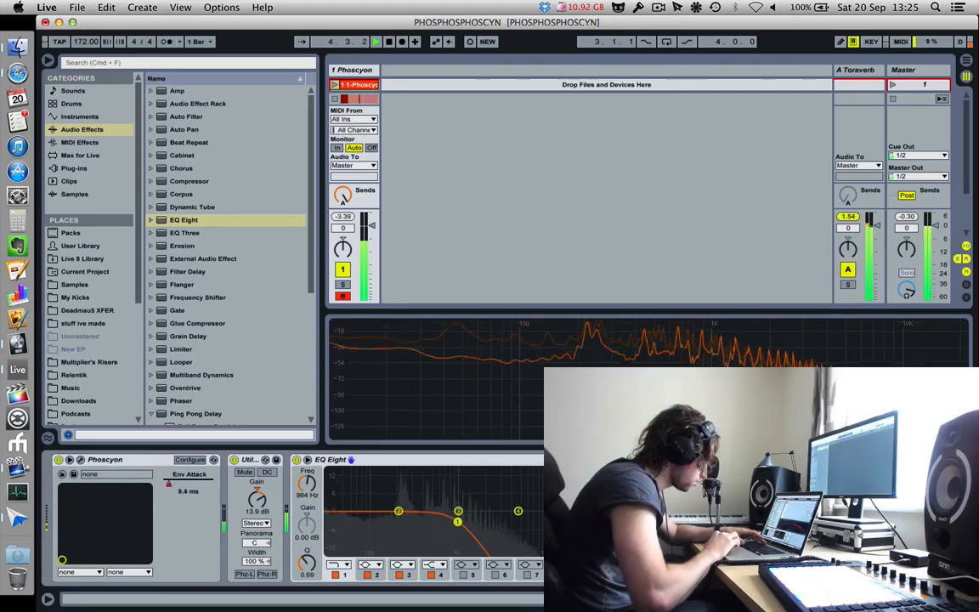
# - Group the Phoscyon track with EQ Eight on the group, and set the low-pass to about 201 Hz with Q 1.37 during playback
pyautogui.press('super+g')
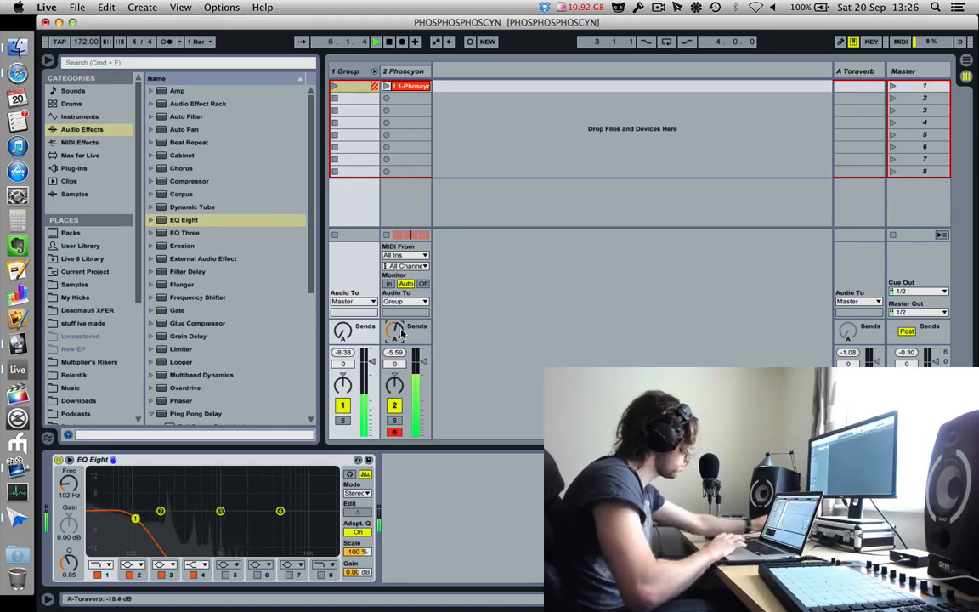
pyautogui.moveTo(136, 517)
pyautogui.mouseDown()
pyautogui.moveTo(270, 516)
pyautogui.moveTo(148, 514)
pyautogui.mouseUp()
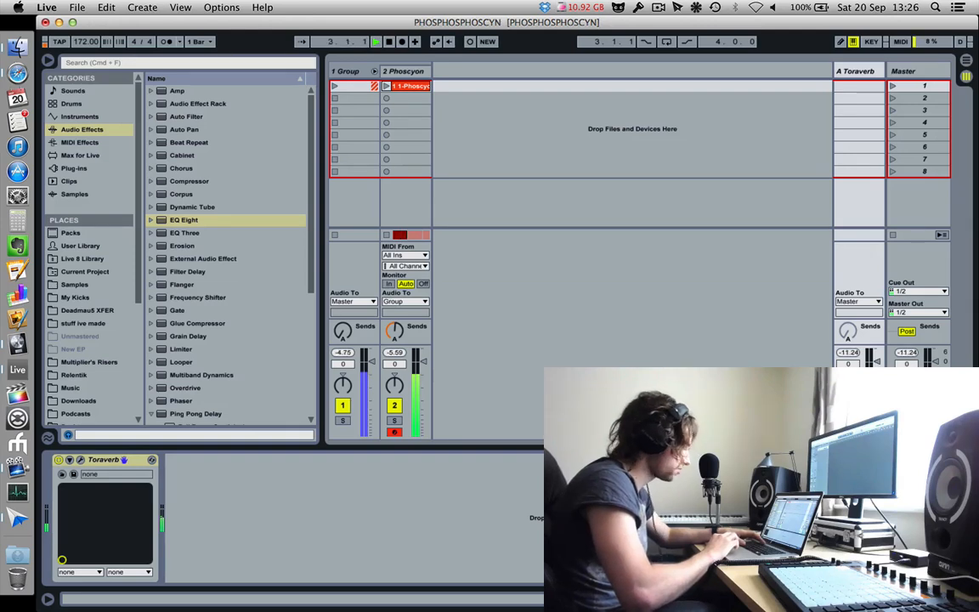
pyautogui.press('space')
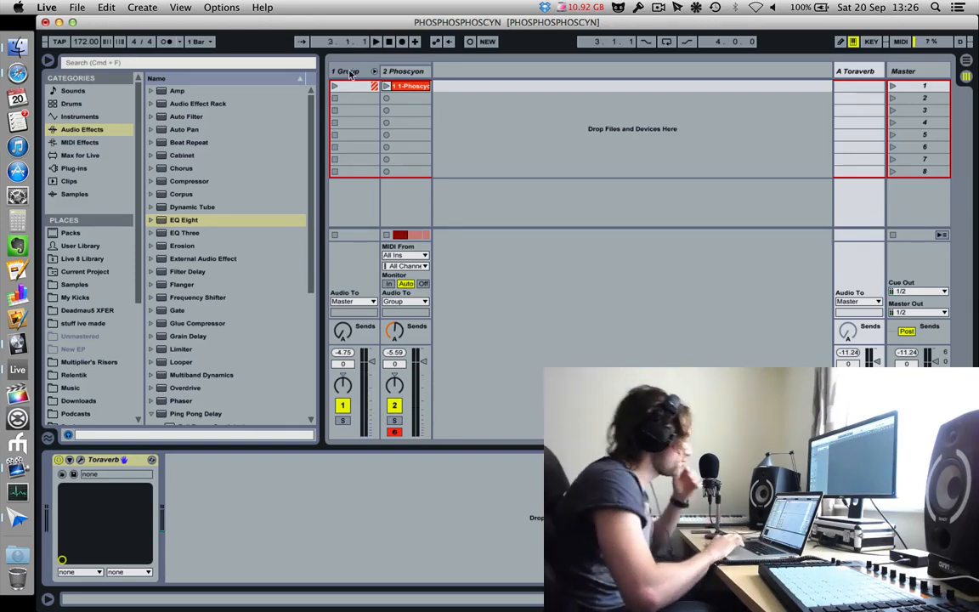
pyautogui.click(350, 73)
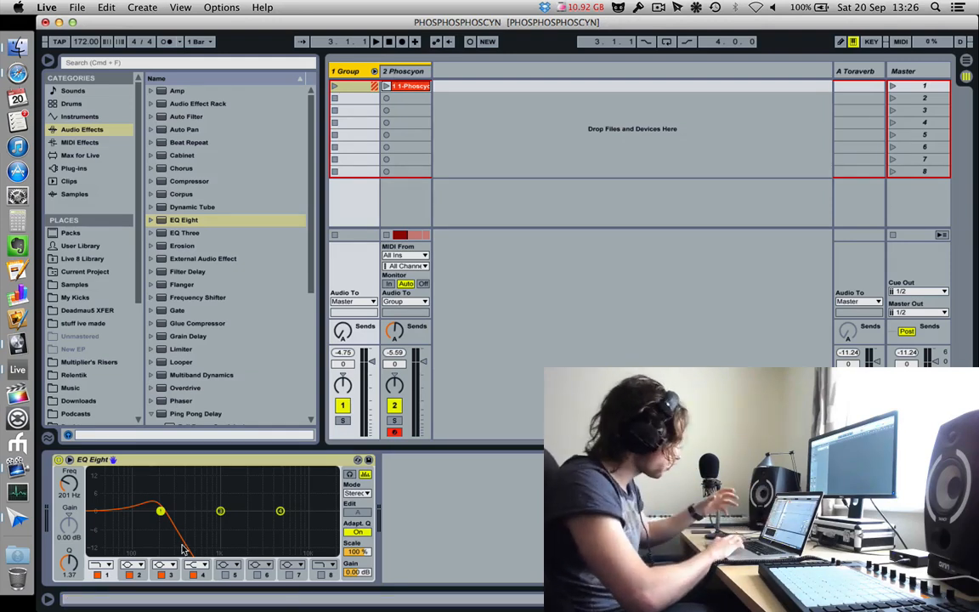
pyautogui.moveTo(163, 518); pyautogui.dragTo(183, 519)
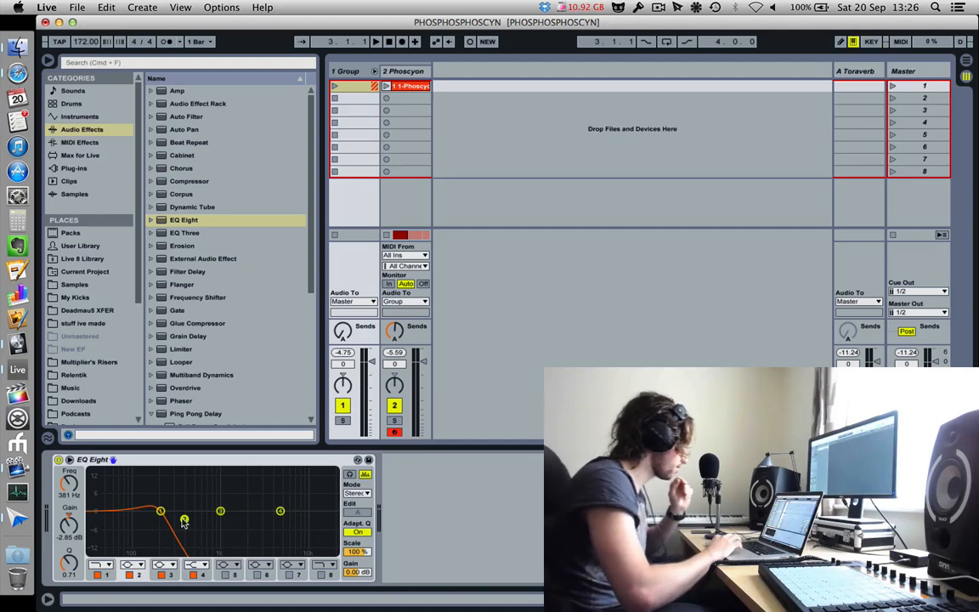
pyautogui.press('super+z')
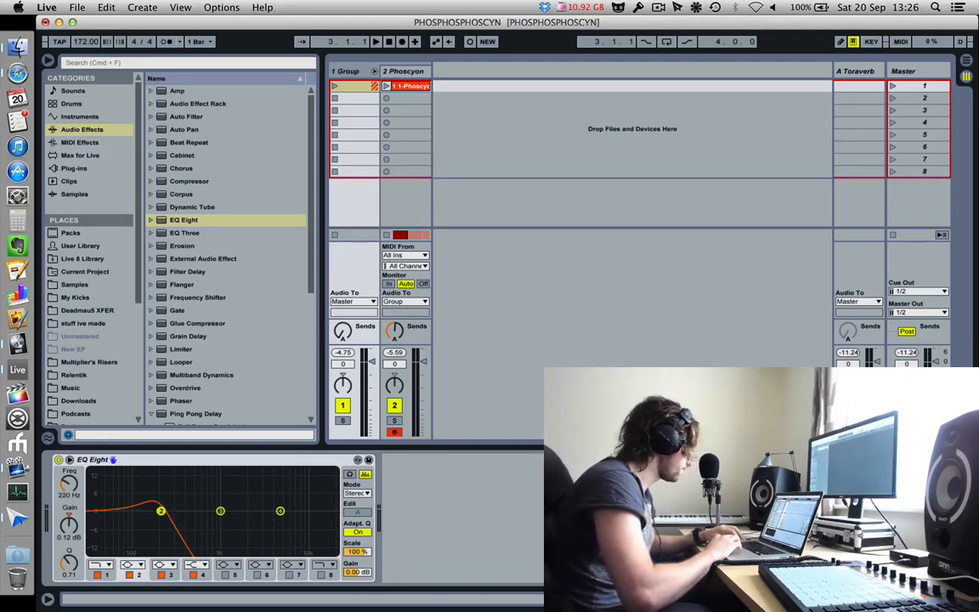
pyautogui.press('super+z')
# - Move filter 2 of the group's EQ Eight away to about 3.47 kHz and switch that filter off
pyautogui.click(363, 74)
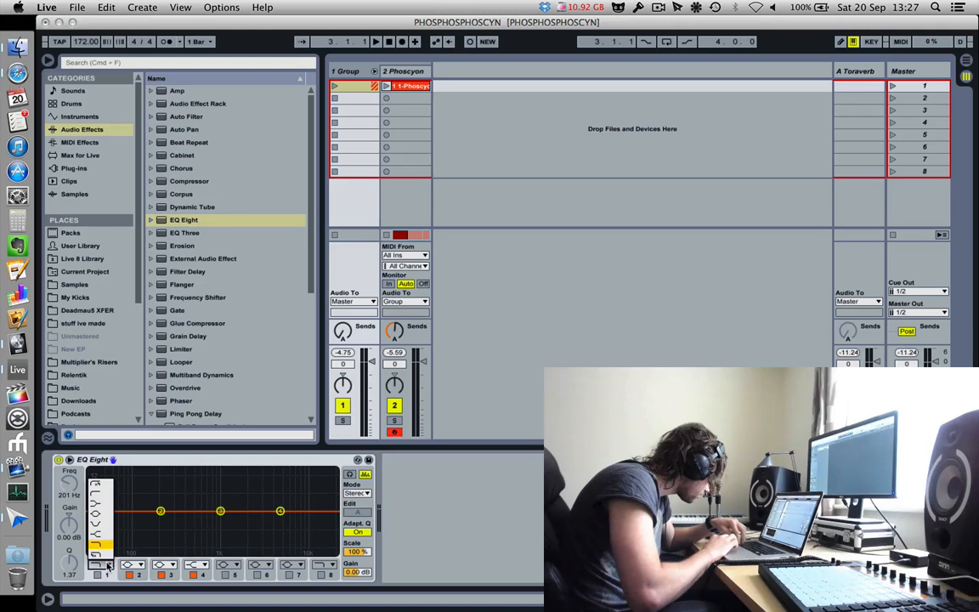
pyautogui.click(97, 576)
pyautogui.click(98, 576)
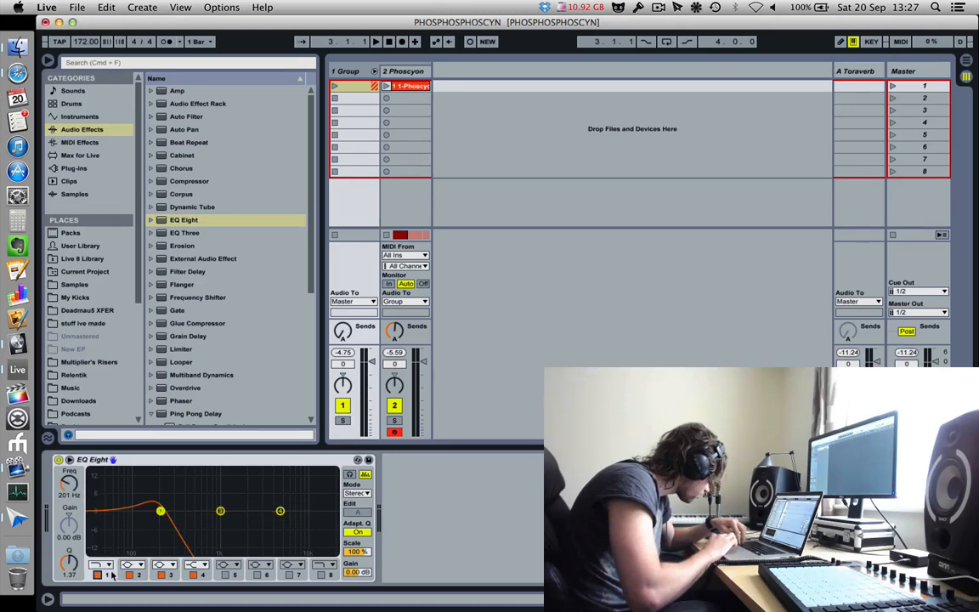
pyautogui.moveTo(160, 513); pyautogui.dragTo(266, 511)
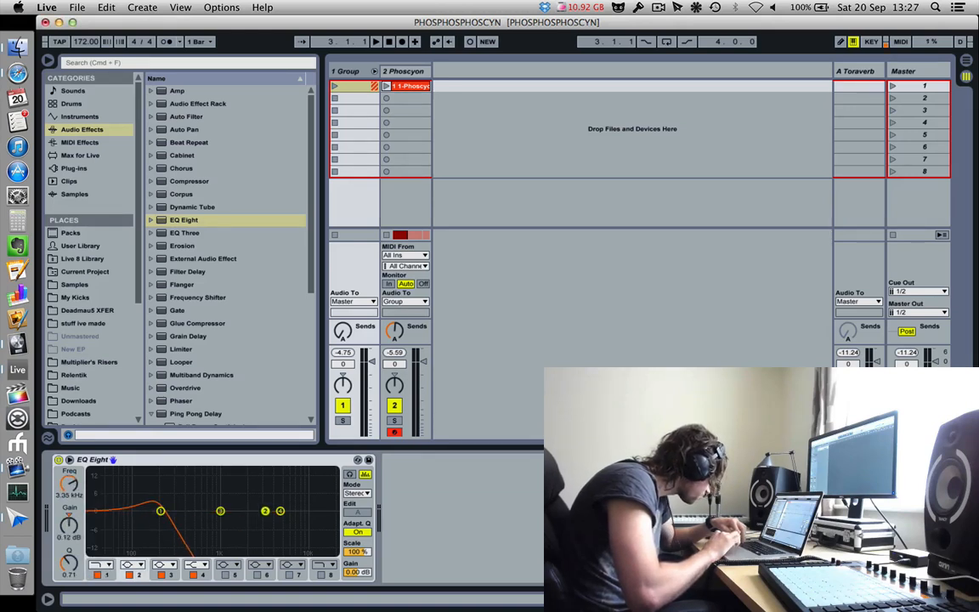
pyautogui.click(129, 575)
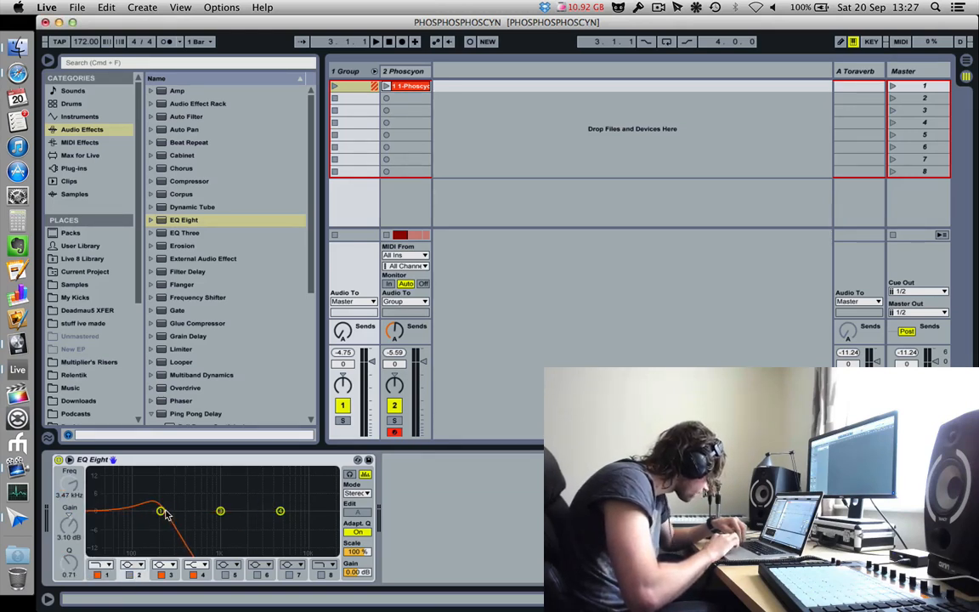
# - Sweep the group's low-pass filter during playback and bring its cutoff down to about 86.6 Hz with Q 1.21
pyautogui.press('space')
pyautogui.moveTo(161, 511)
pyautogui.mouseDown()
pyautogui.moveTo(172, 507)
pyautogui.moveTo(163, 506)
pyautogui.mouseUp()
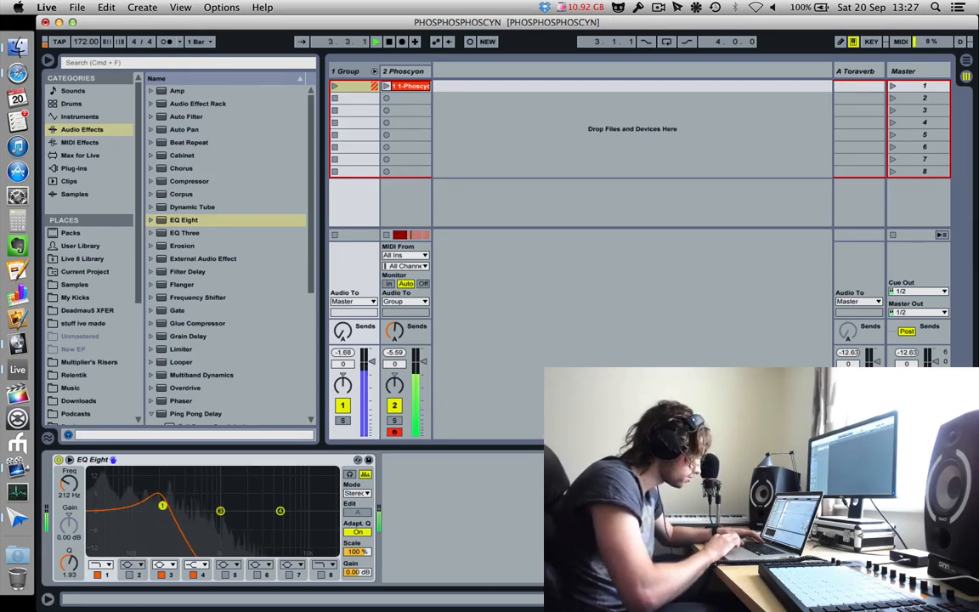
pyautogui.moveTo(162, 506); pyautogui.dragTo(129, 512)
pyautogui.press('space')
pyautogui.press('space')
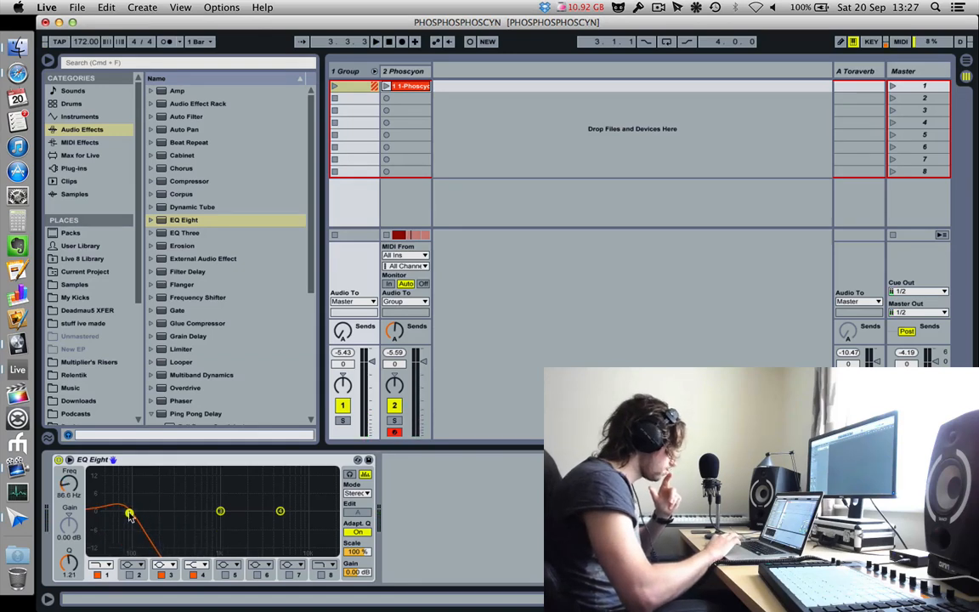
pyautogui.press('space')
# - Automate EQ Eight's filter 1 frequency in the arrangement, rising from bar 1 to the clip's end at bar 33, and play it back
pyautogui.press('Tab')
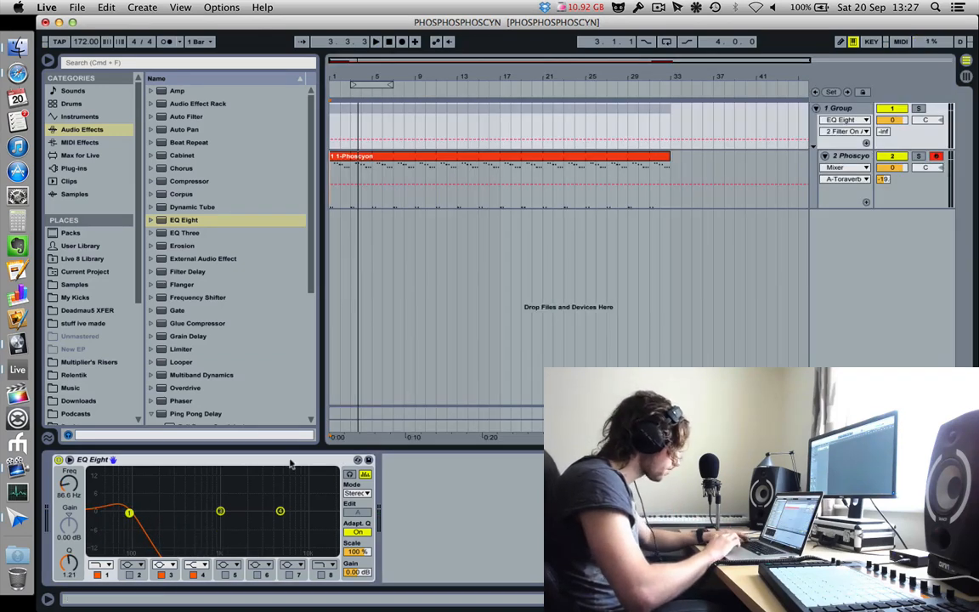
pyautogui.click(68, 483)
pyautogui.click(330, 142)
pyautogui.moveTo(588, 140); pyautogui.dragTo(671, 123)
pyautogui.press('space')
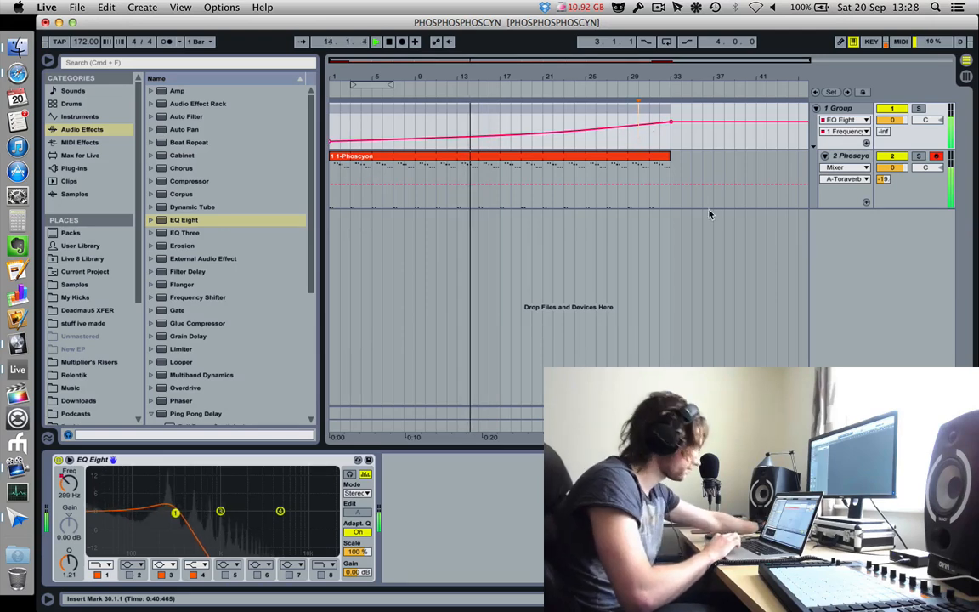
pyautogui.moveTo(713, 78); pyautogui.dragTo(713, 53)
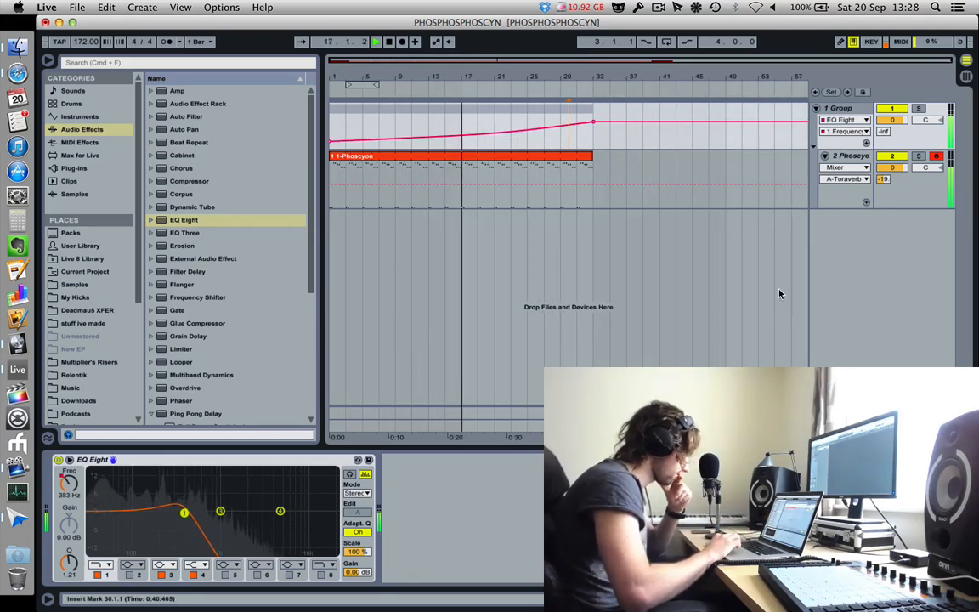
# - Open the return track's Toraverb and try the Dry/Wet presets Mutiny on Bounty and Lead Tail during playback
pyautogui.click(846, 413)
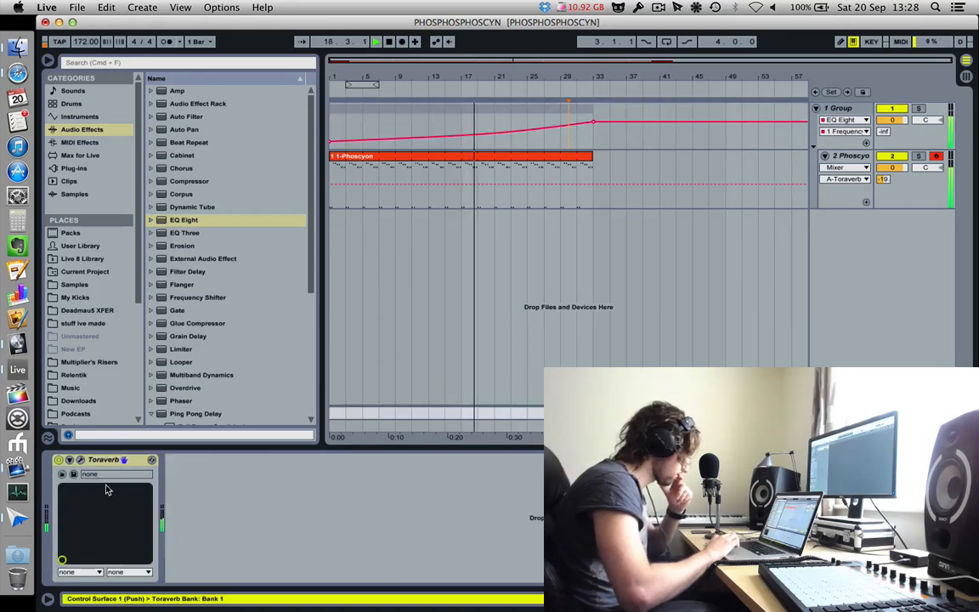
pyautogui.click(80, 460)
pyautogui.click(617, 345)
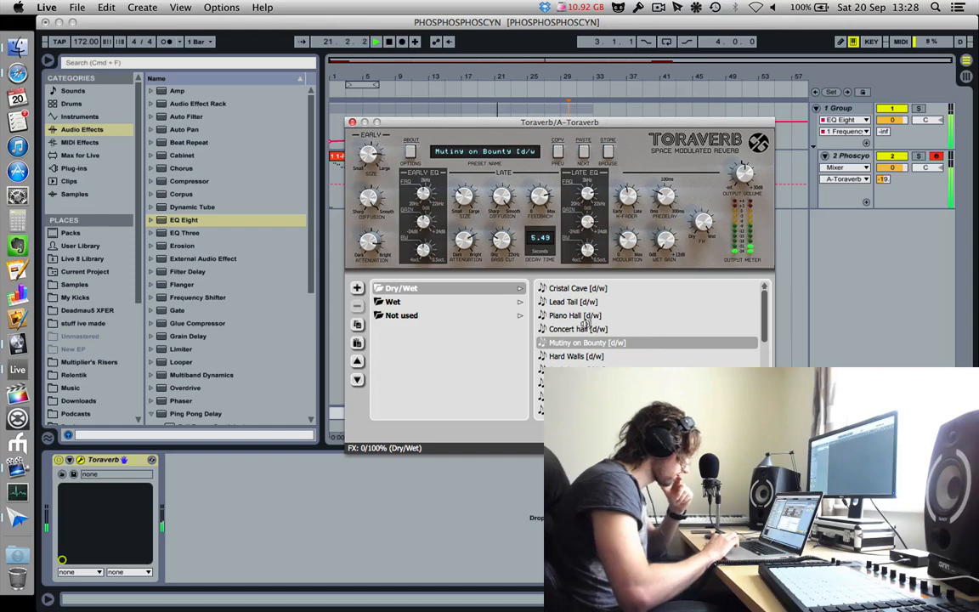
pyautogui.click(586, 303)
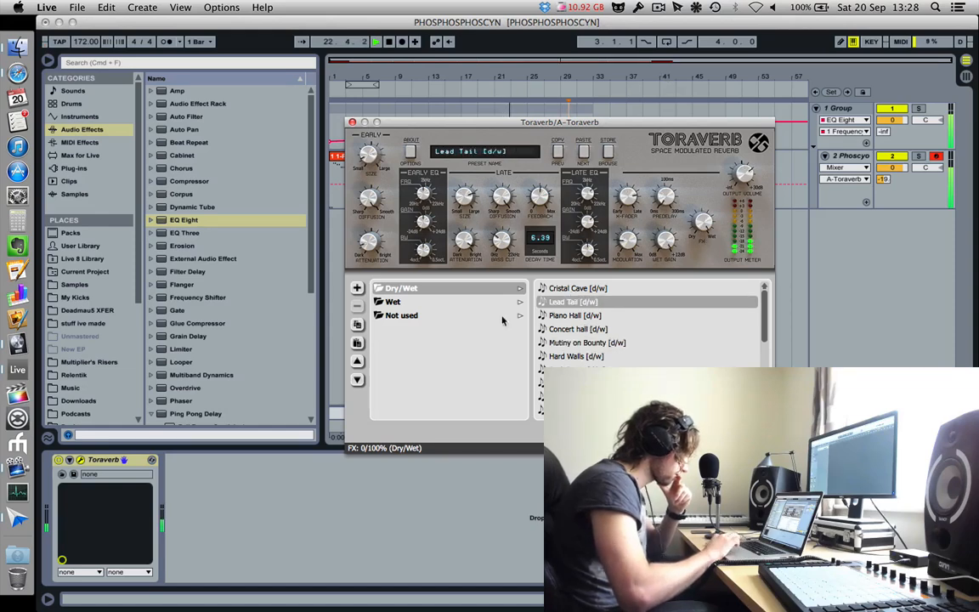
# - Switch Toraverb to its Wet presets, try Dark Room and Lead Tail during playback, and stop
pyautogui.click(429, 314)
pyautogui.click(427, 301)
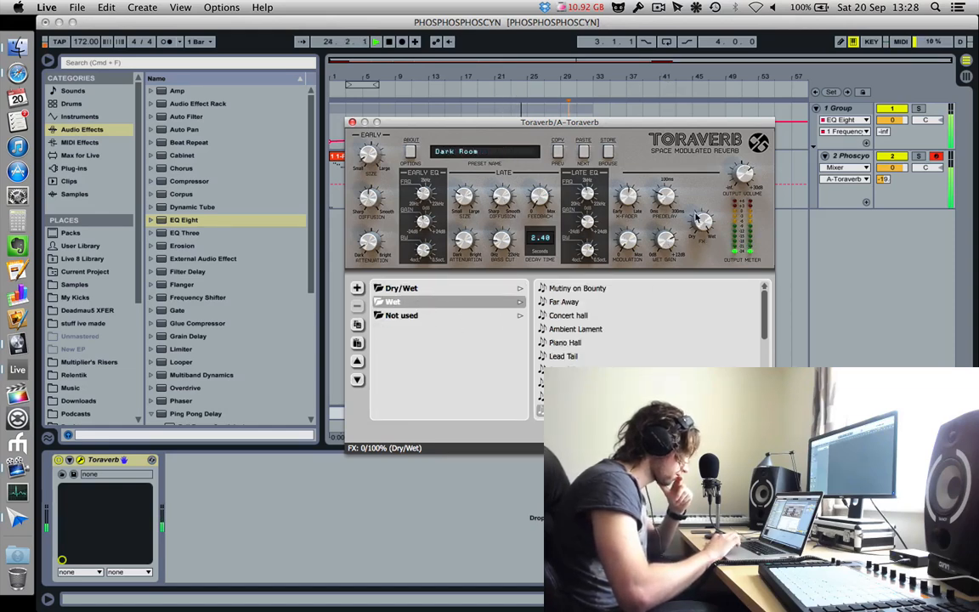
pyautogui.press('space')
pyautogui.press('space')
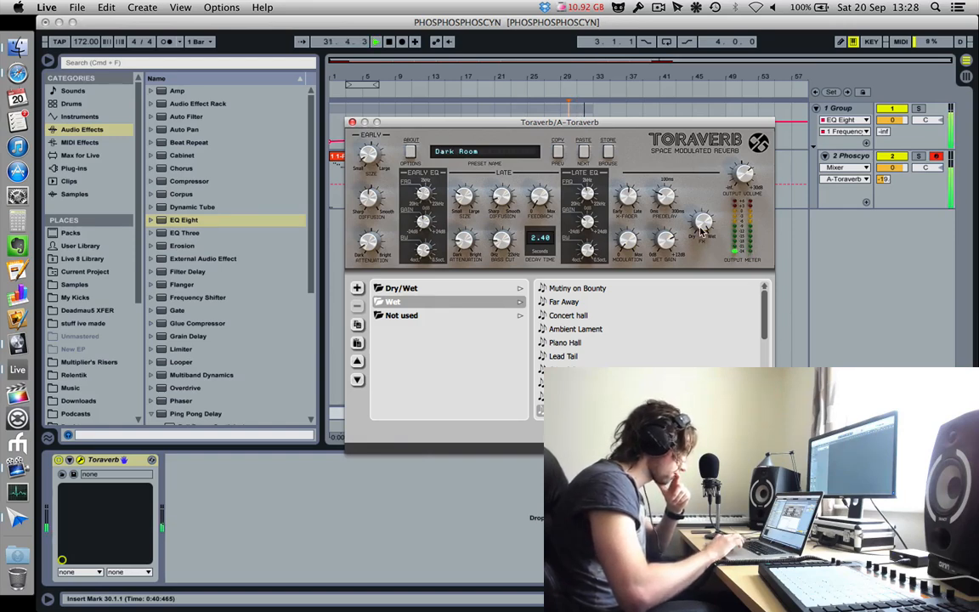
pyautogui.click(585, 357)
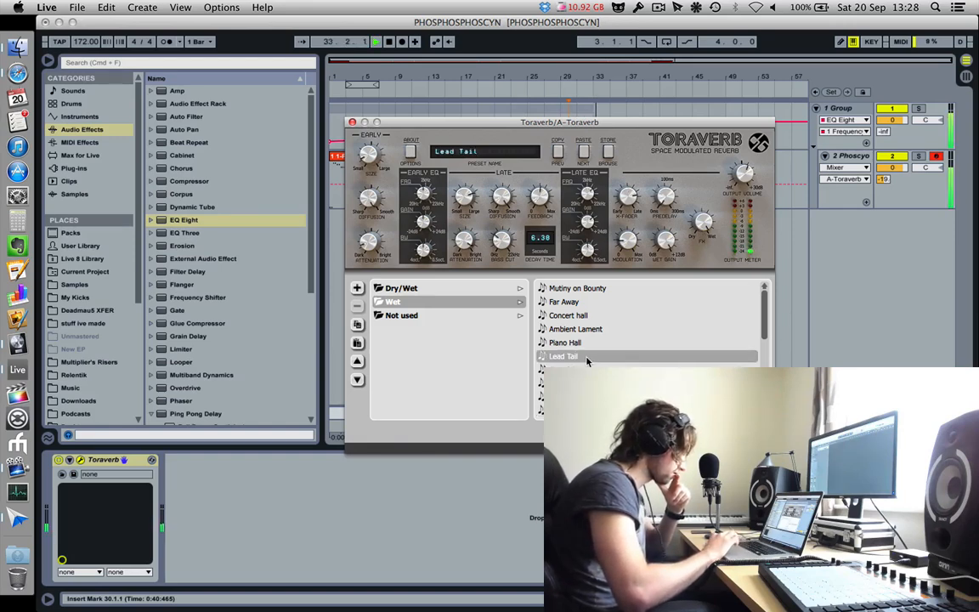
pyautogui.press('space')
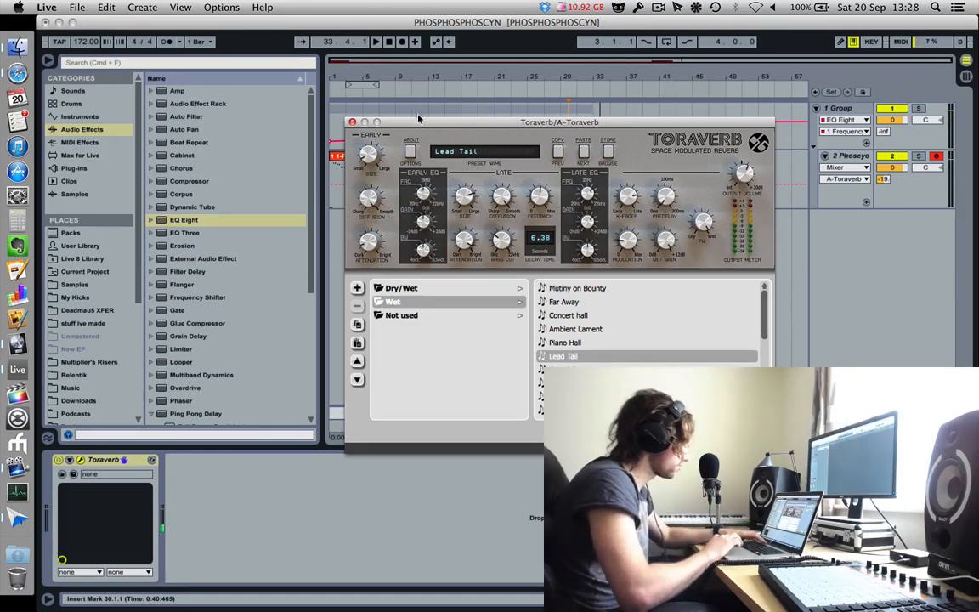
# - Play the arrangement from bar 1 while auditioning Toraverb's Wet presets Medium Sized Cave and Space Drones, and load Big Tunnel
pyautogui.moveTo(421, 122); pyautogui.dragTo(401, 148)
pyautogui.click(332, 193)
pyautogui.press('space')
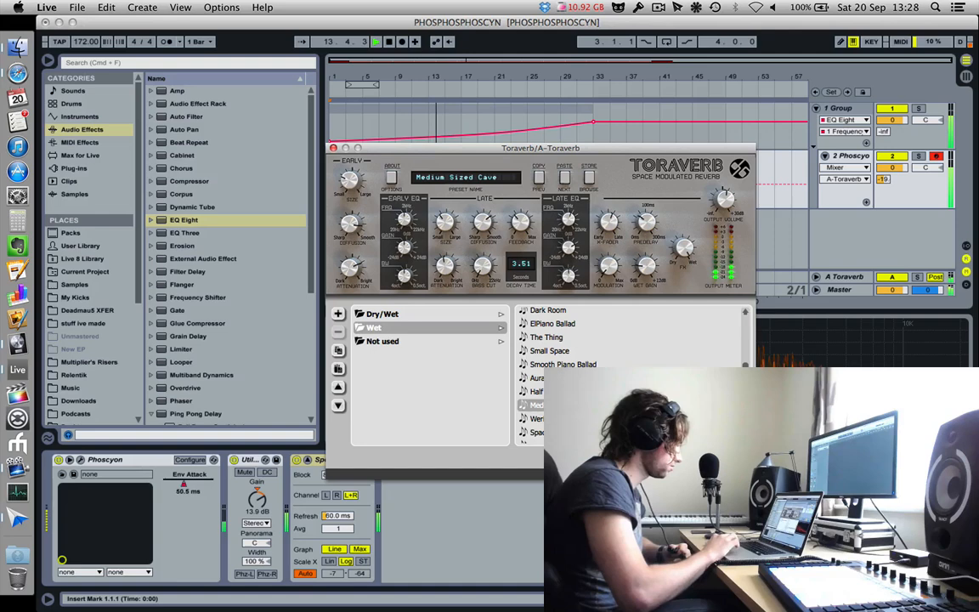
pyautogui.click(566, 433)
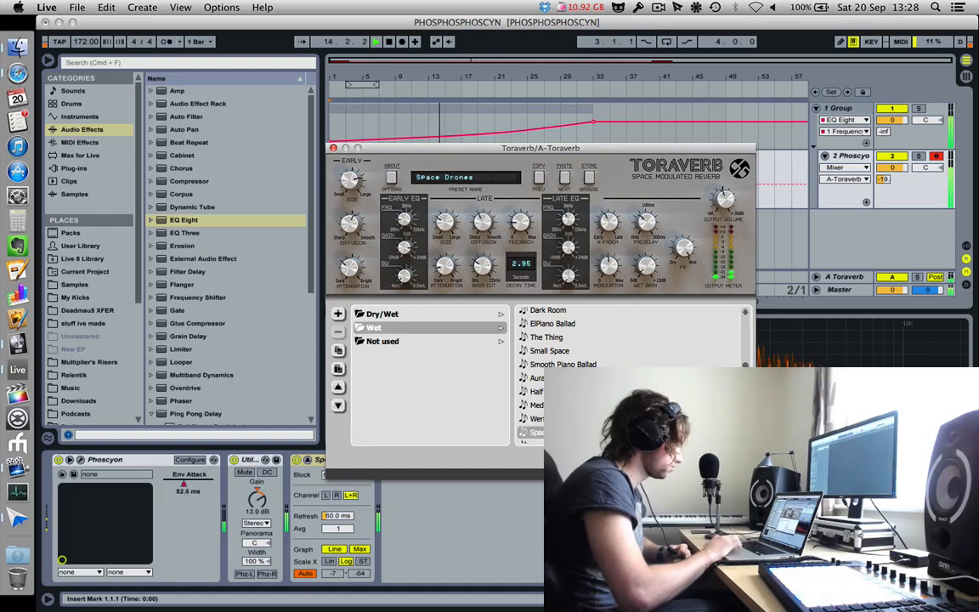
pyautogui.scroll(-5, 595, 417)
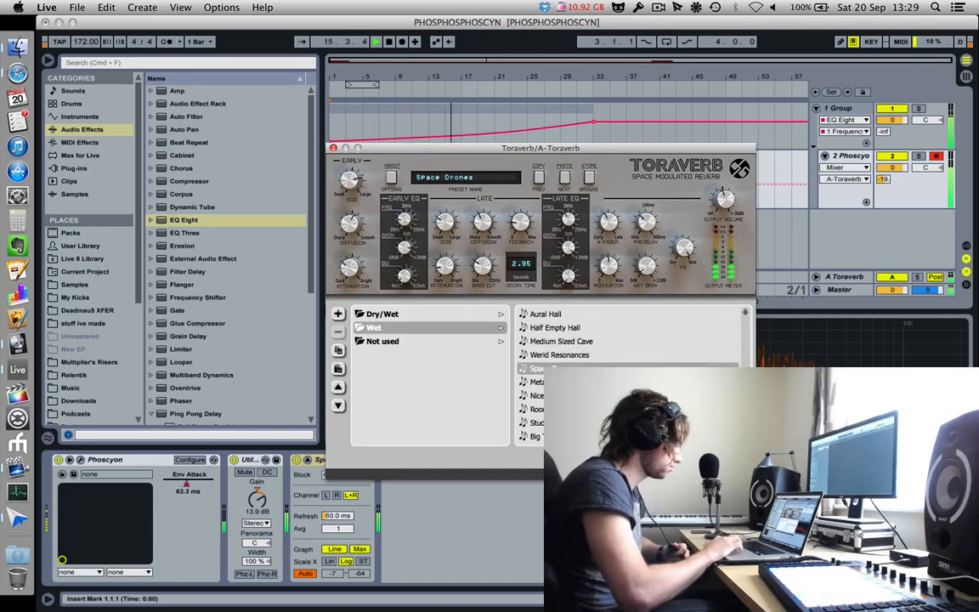
pyautogui.click(565, 436)
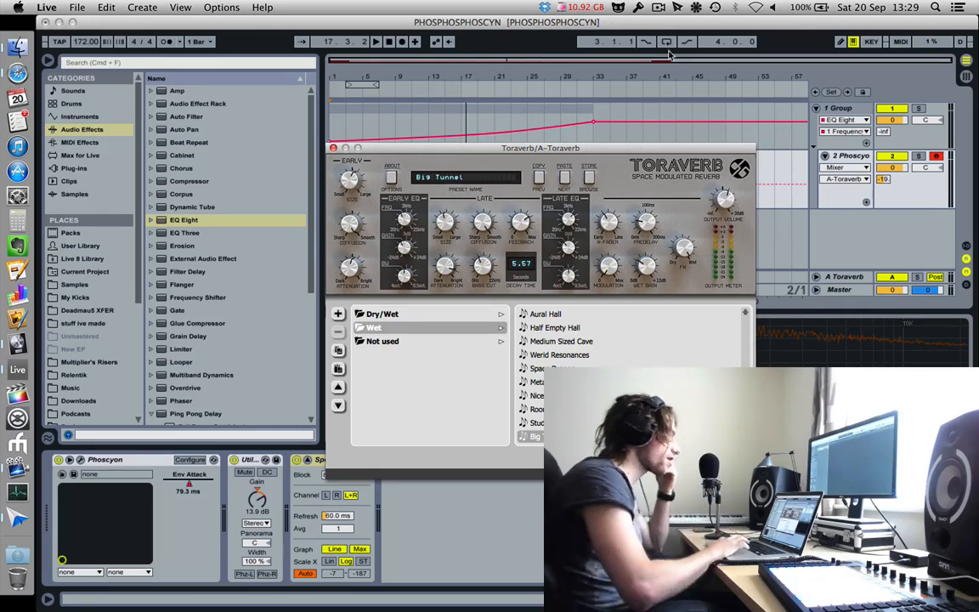
pyautogui.click(594, 5)
pyautogui.click(656, 7)
pyautogui.click(658, 7)
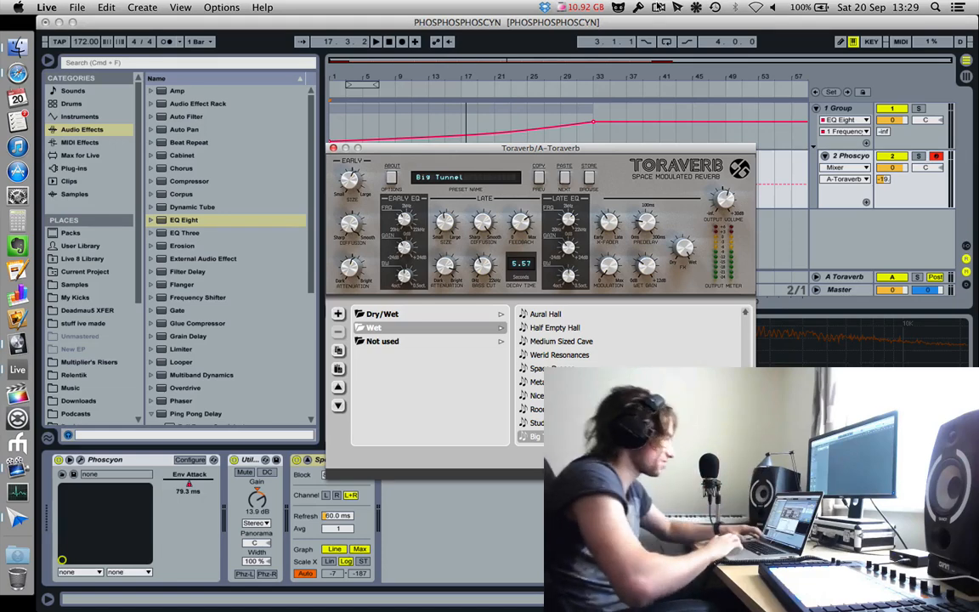
# - Play the arrangement from bar 9 to hear the filter automation with the Big Tunnel reverb
pyautogui.click(397, 125)
pyautogui.press('space')
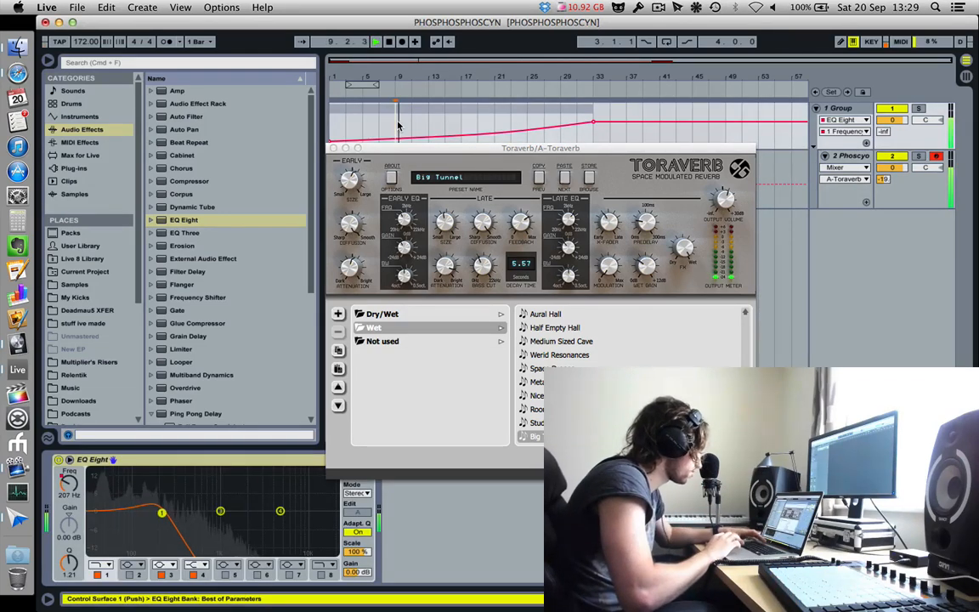
# - Play the arrangement from bar 3 to hear the Big Tunnel reverb on the filtered bassline, and stop
pyautogui.click(361, 128)
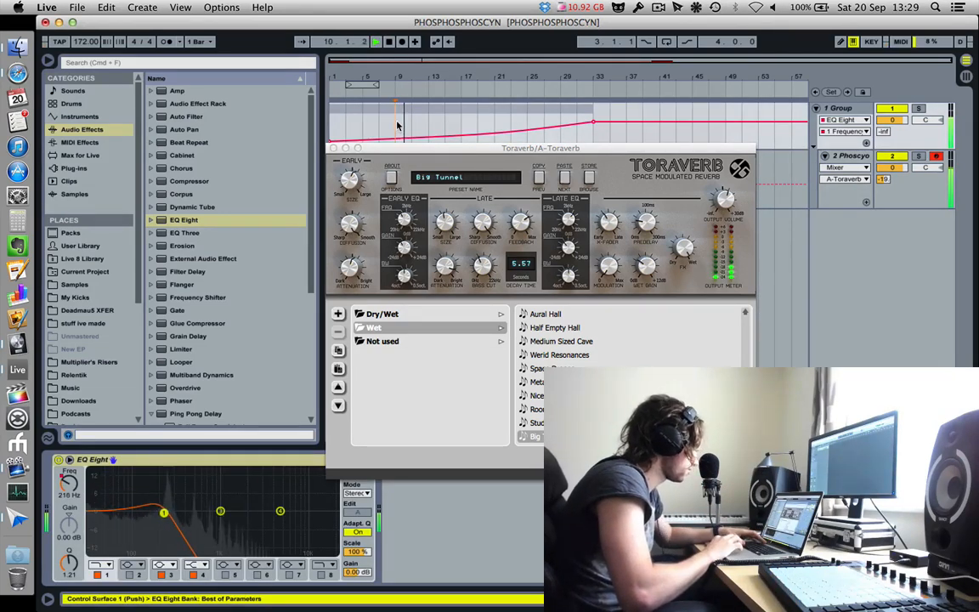
pyautogui.click(340, 134)
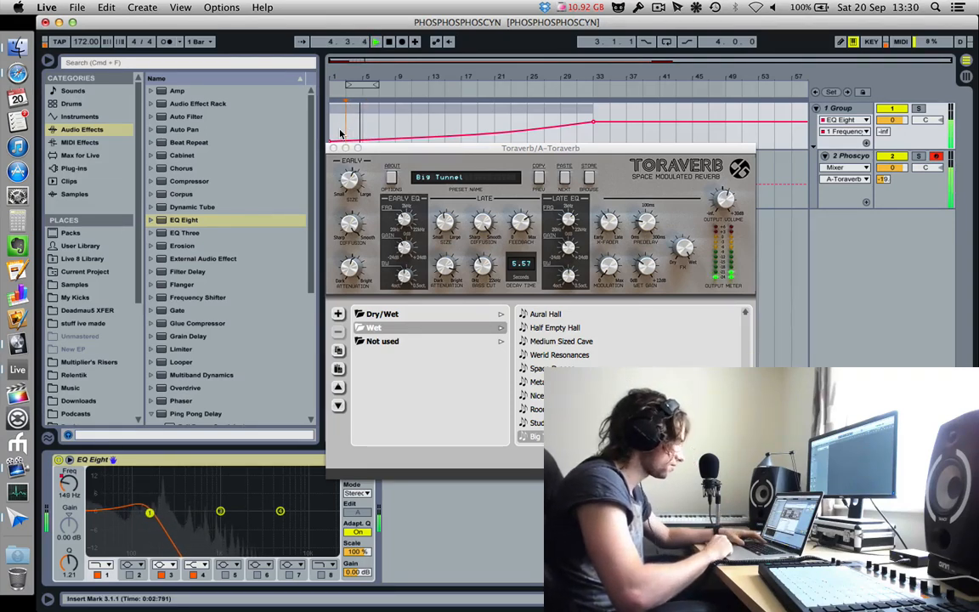
pyautogui.press('space')
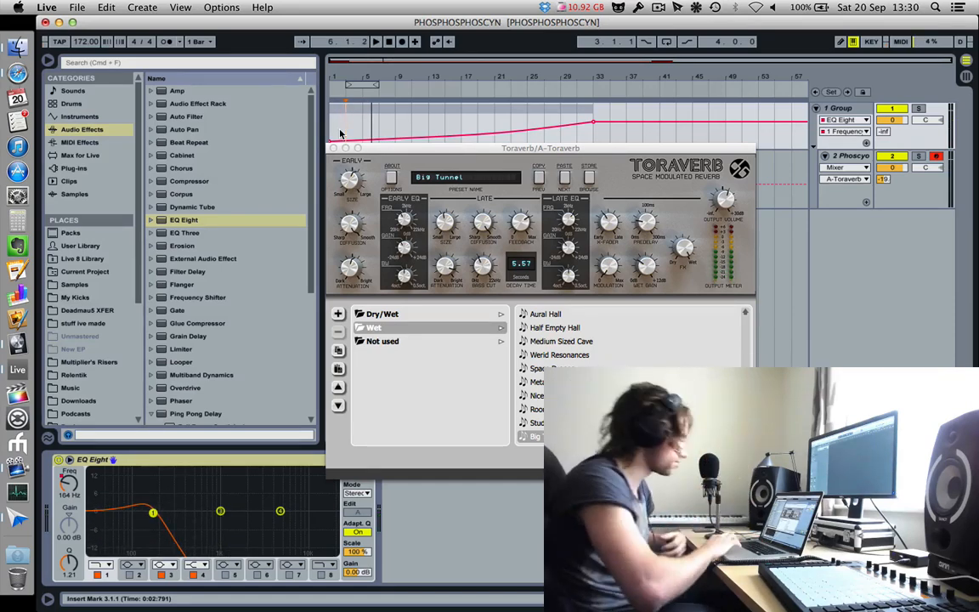
# - Load Toraverb's Wet preset Nice Mixing Space, play the arrangement from bar 3 with it, and close the reverb window
pyautogui.click(536, 395)
pyautogui.press('space')
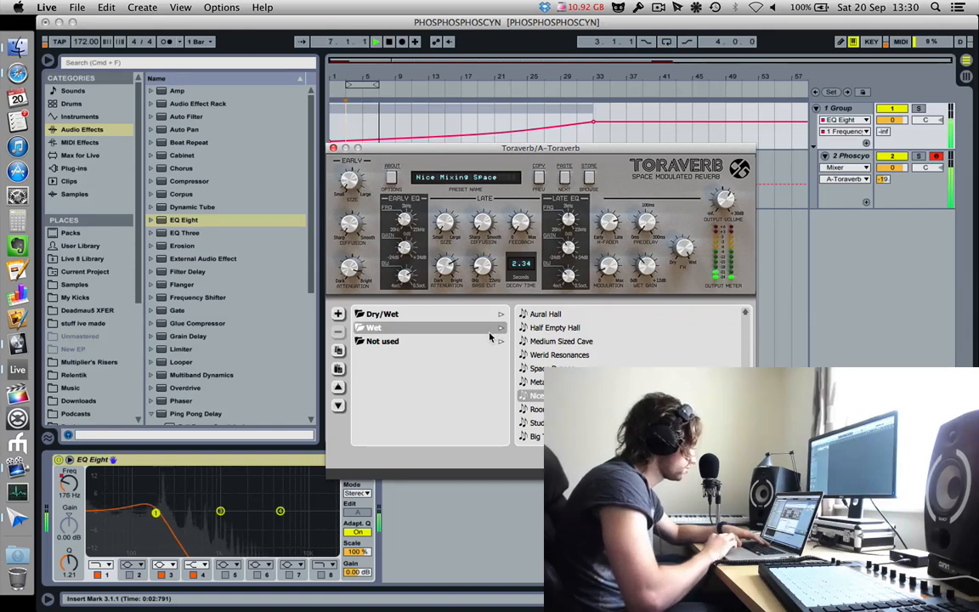
pyautogui.click(334, 148)
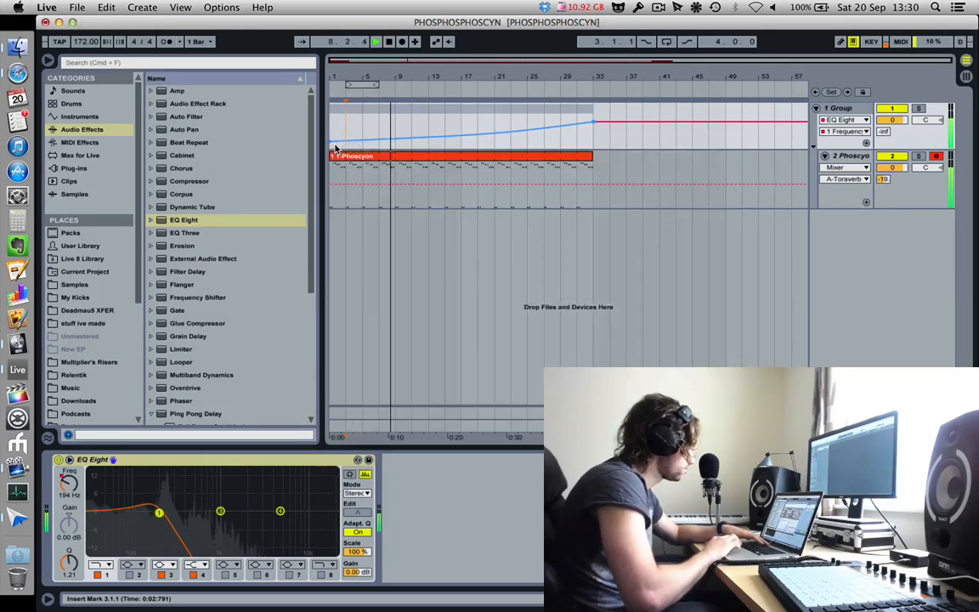
# - View the Phoscyon clip's notes during playback, and replay the arrangement from bar 1
pyautogui.click(525, 160)
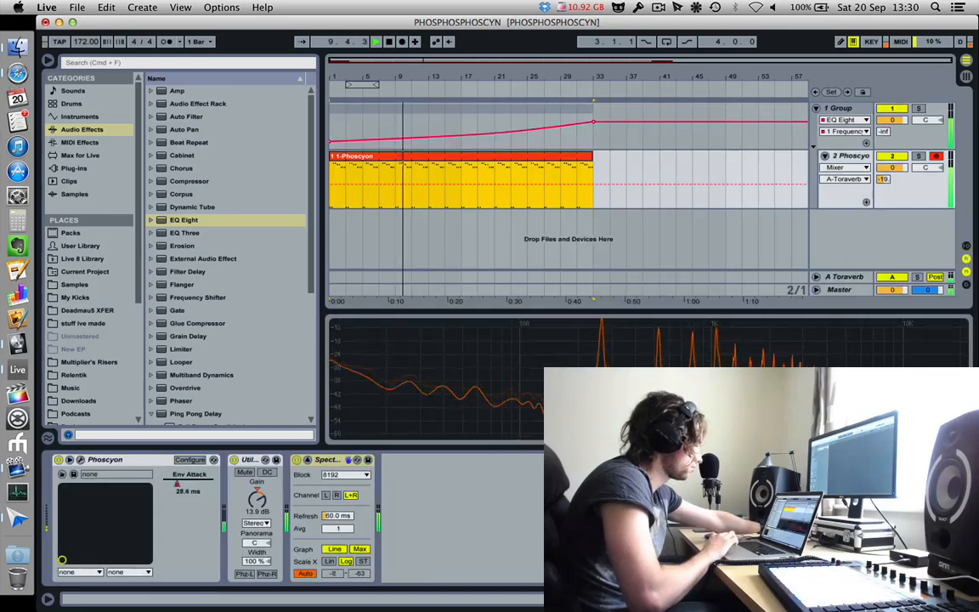
pyautogui.hotkey('shift', 'Tab')
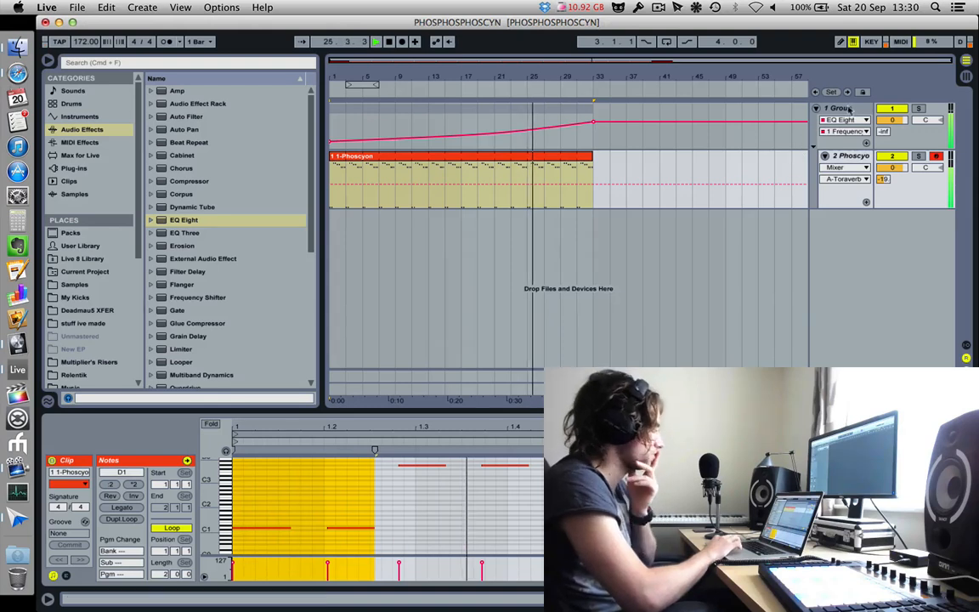
pyautogui.click(824, 126)
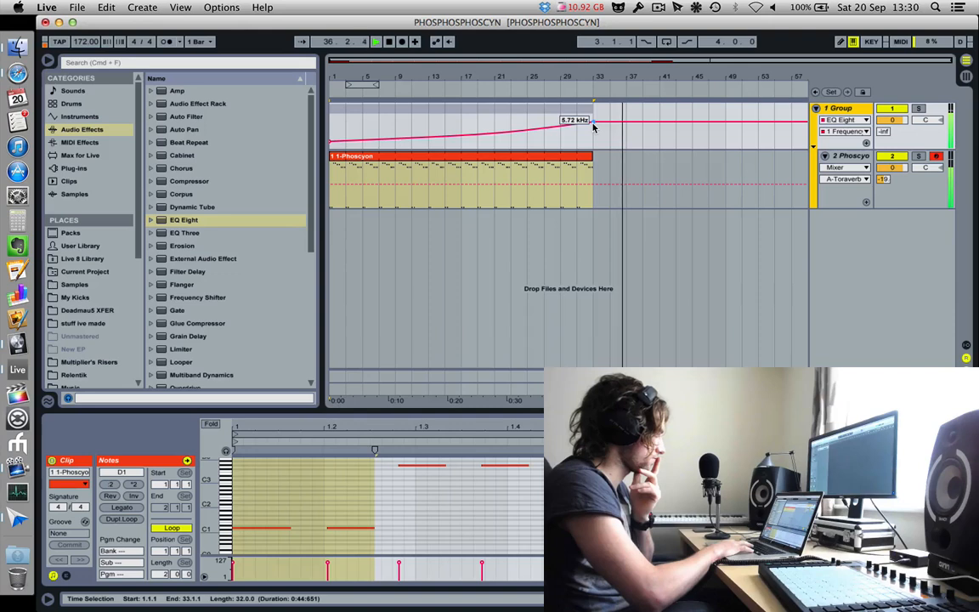
pyautogui.press('space')
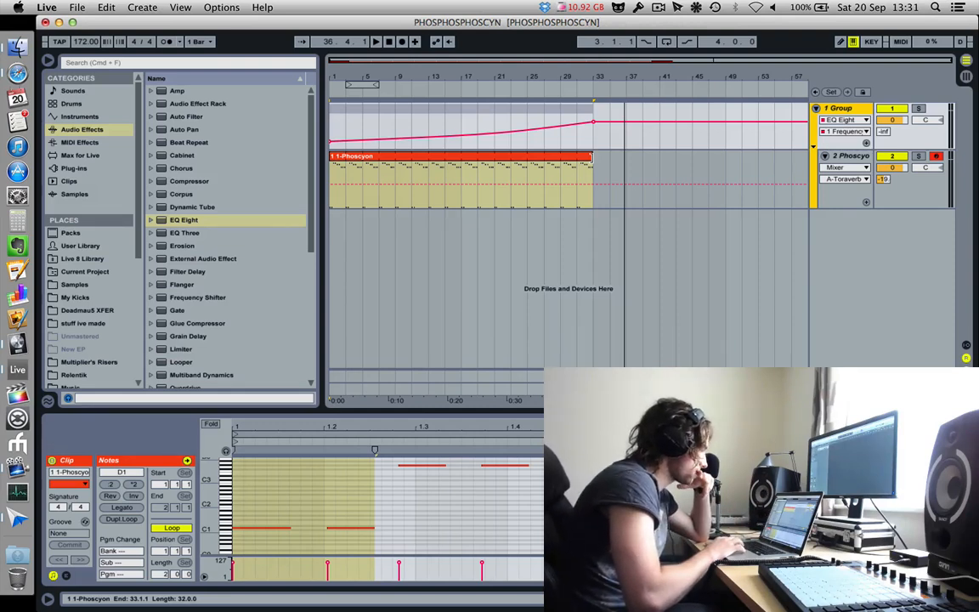
pyautogui.click(332, 174)
pyautogui.press('space')
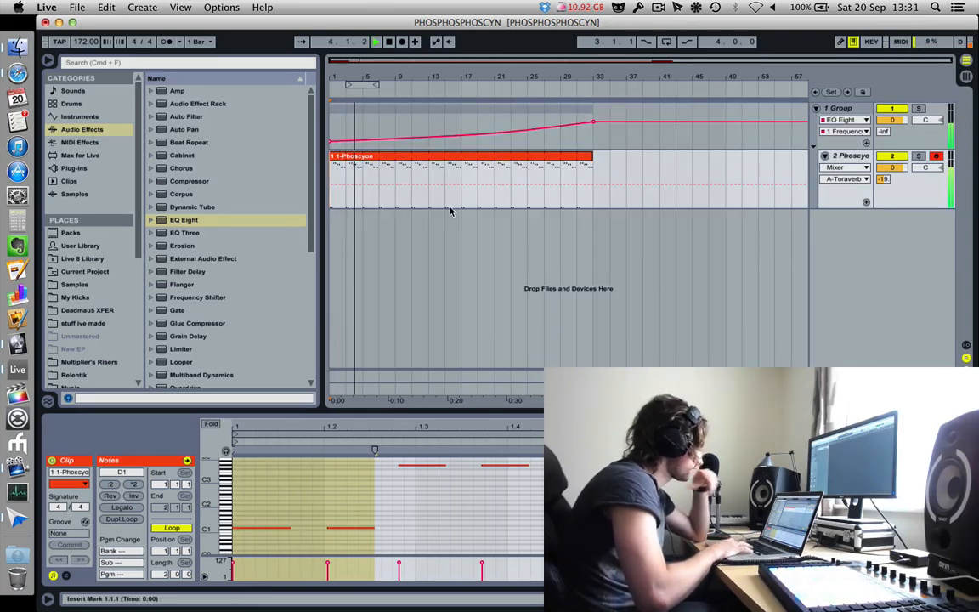
# - Stop playback and insert a second return track next to A Toraverb in the Session View
pyautogui.click(847, 376)
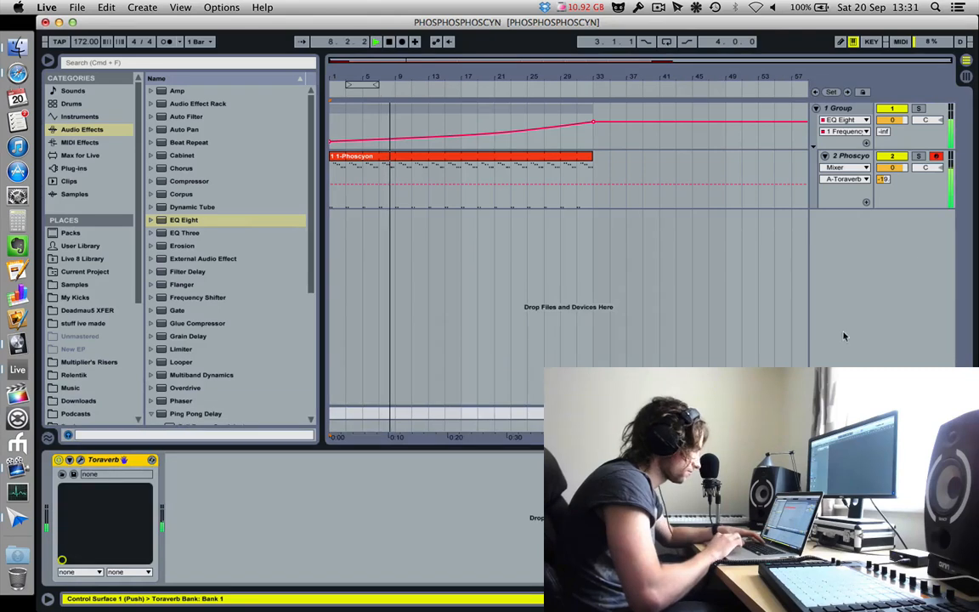
pyautogui.press('space')
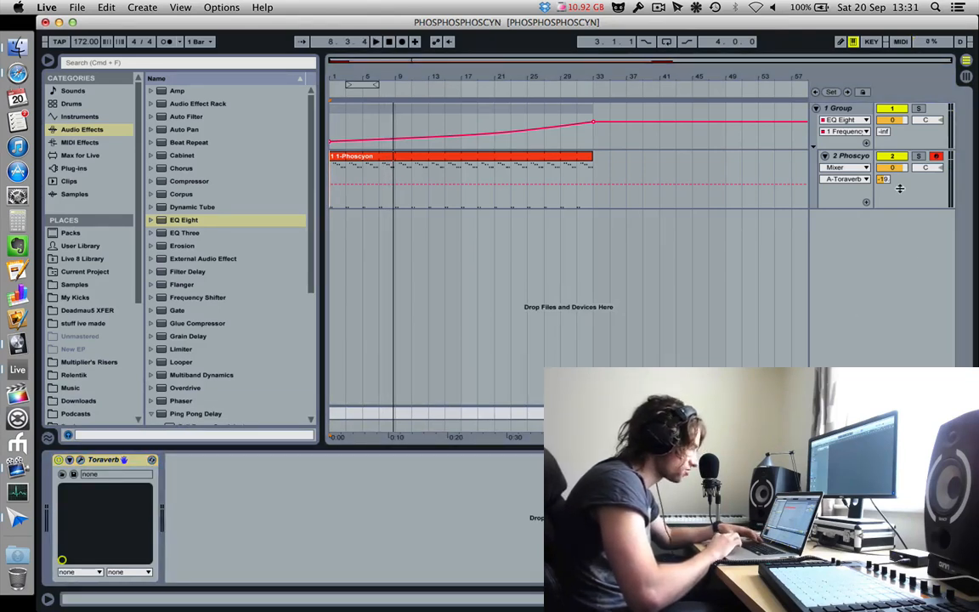
pyautogui.press('Tab')
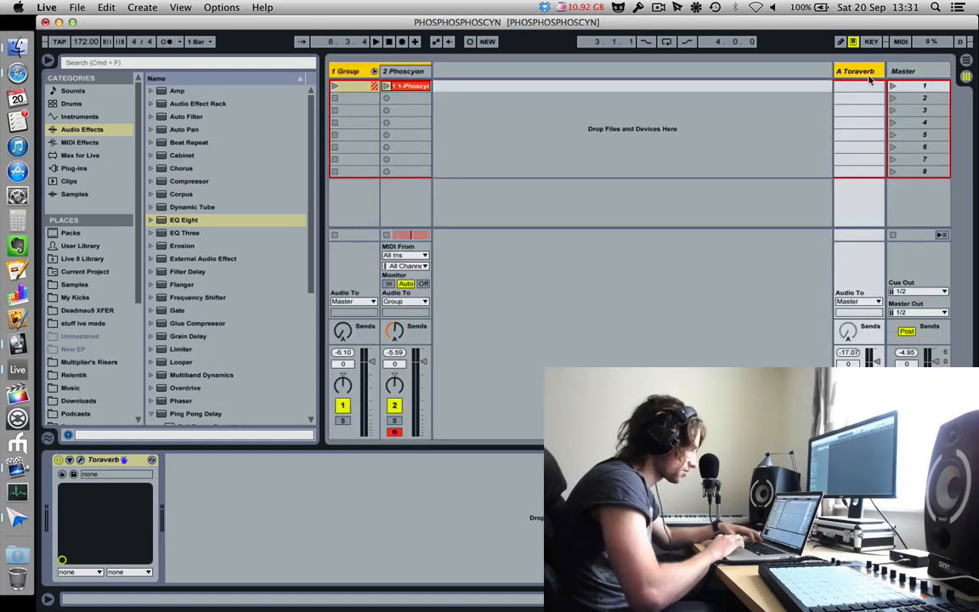
pyautogui.rightClick(870, 79)
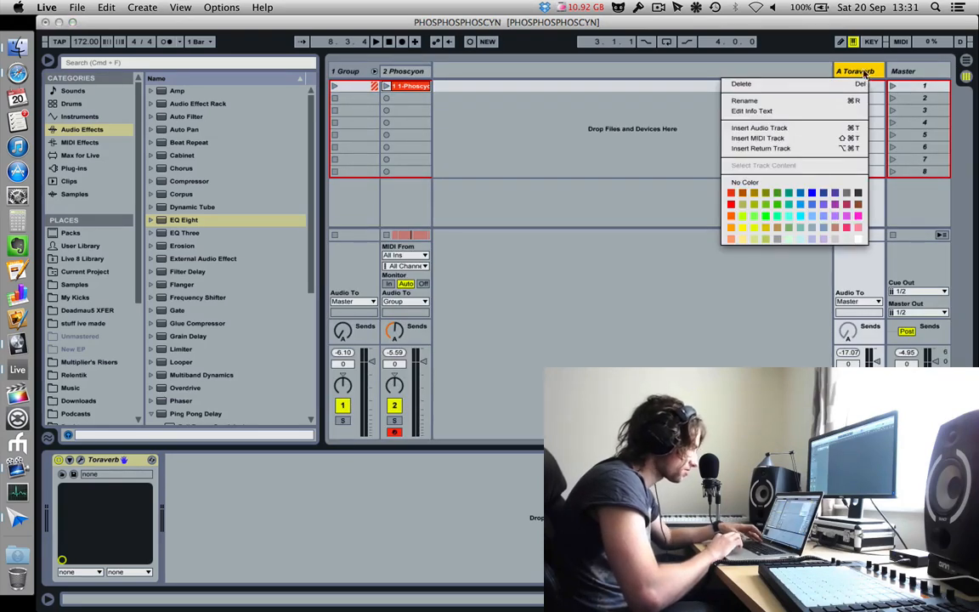
pyautogui.press('Escape')
pyautogui.click(143, 8)
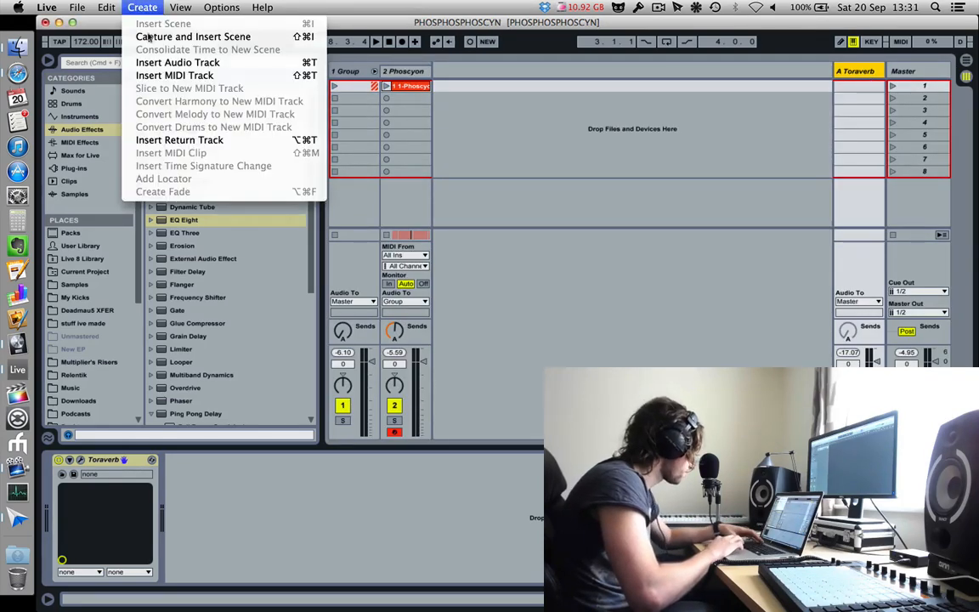
pyautogui.click(179, 139)
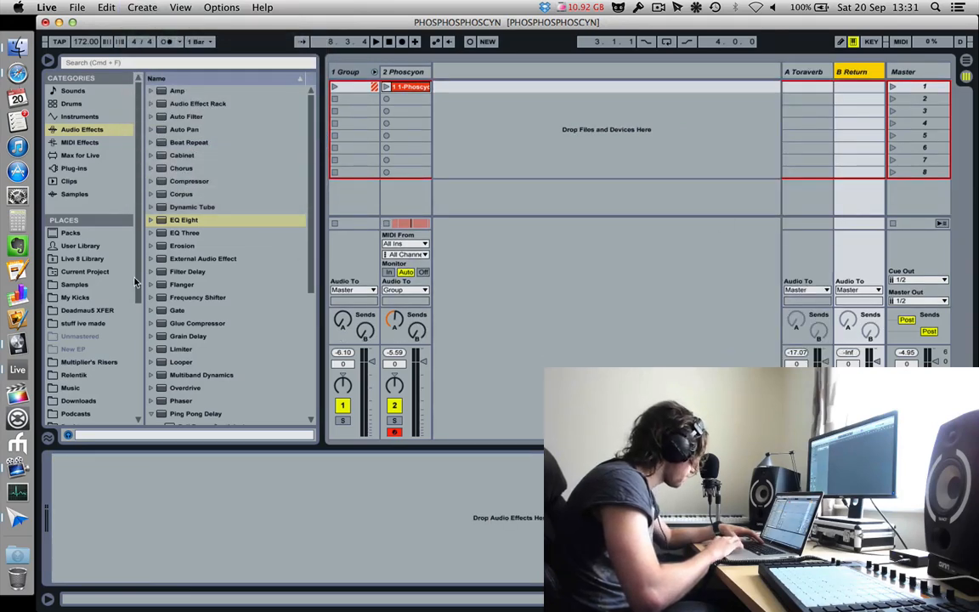
# - Load the Toraverb plug-in onto return track B and close its window
pyautogui.click(92, 171)
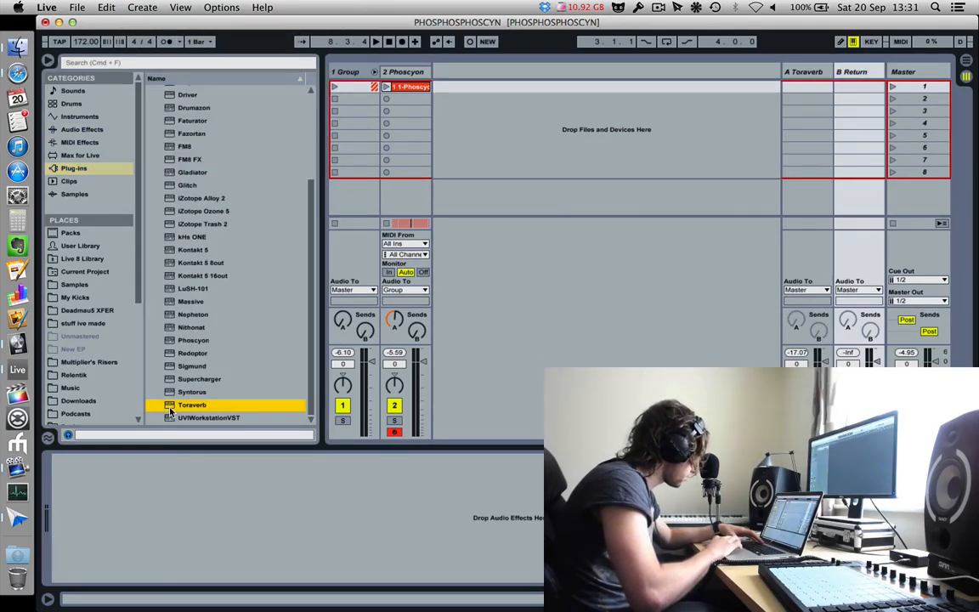
pyautogui.doubleClick(170, 409)
pyautogui.click(338, 156)
# - Try different amounts of send B on the Phoscyon track during playback, and set it to about -12 dB
pyautogui.moveTo(416, 330); pyautogui.dragTo(416, 291)
pyautogui.press('space')
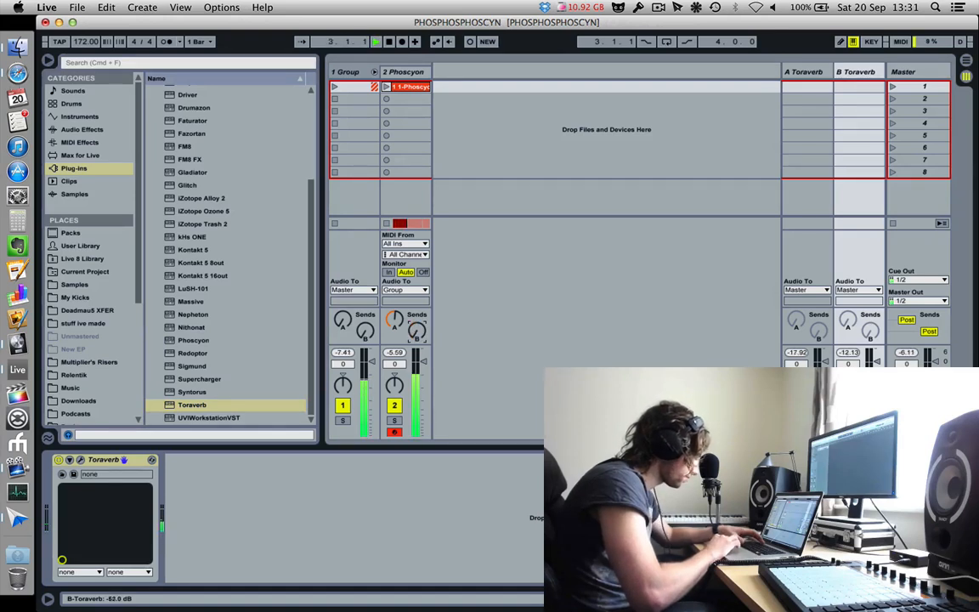
pyautogui.moveTo(417, 330); pyautogui.dragTo(417, 333)
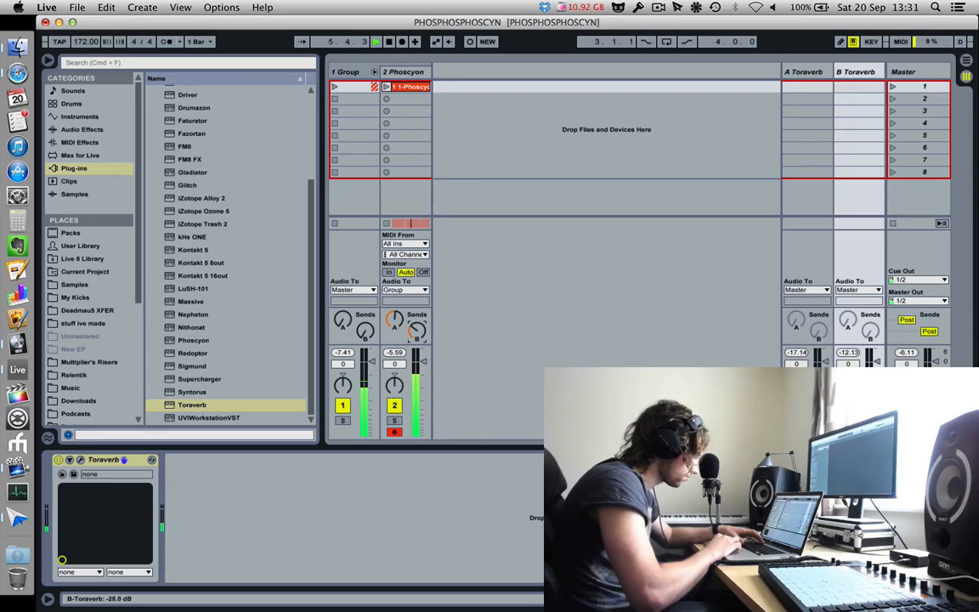
pyautogui.moveTo(416, 333); pyautogui.dragTo(417, 320)
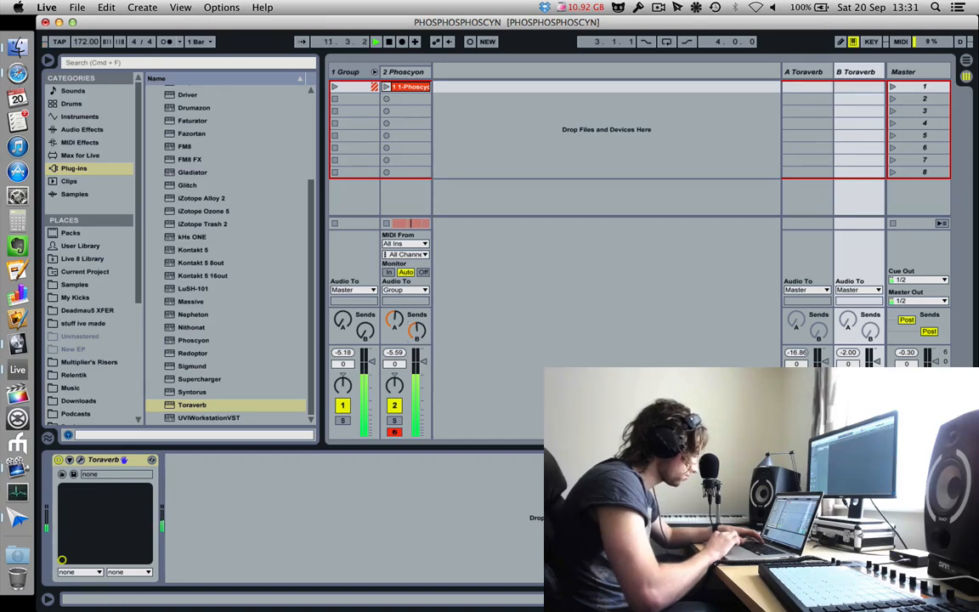
pyautogui.moveTo(417, 330); pyautogui.dragTo(417, 352)
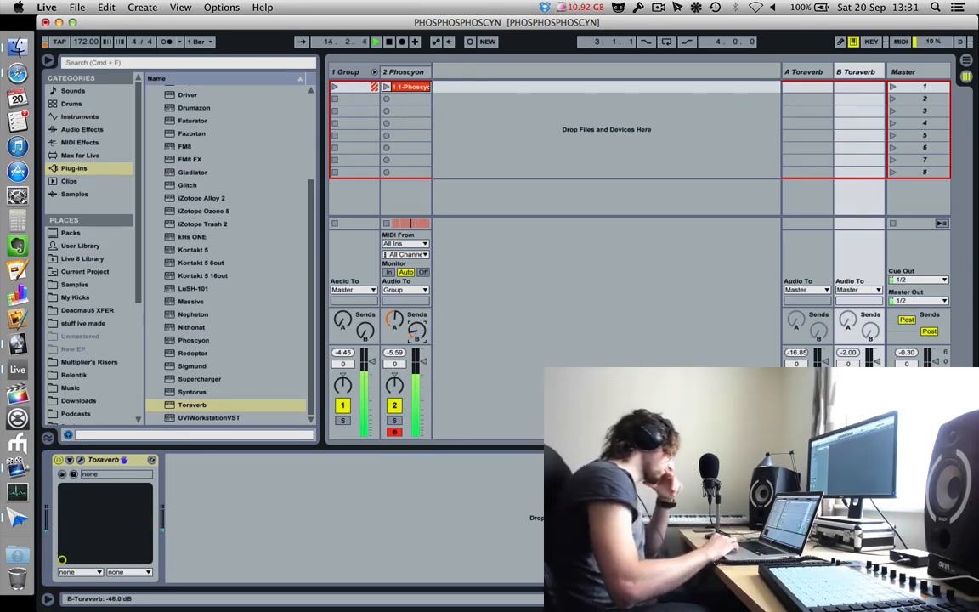
pyautogui.moveTo(417, 331); pyautogui.dragTo(417, 317)
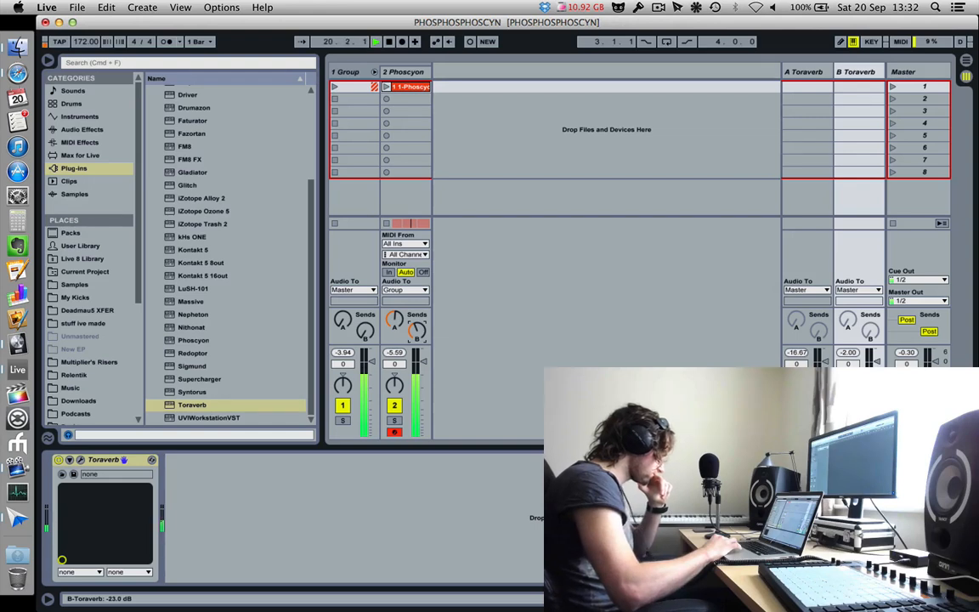
pyautogui.moveTo(416, 331); pyautogui.dragTo(417, 329)
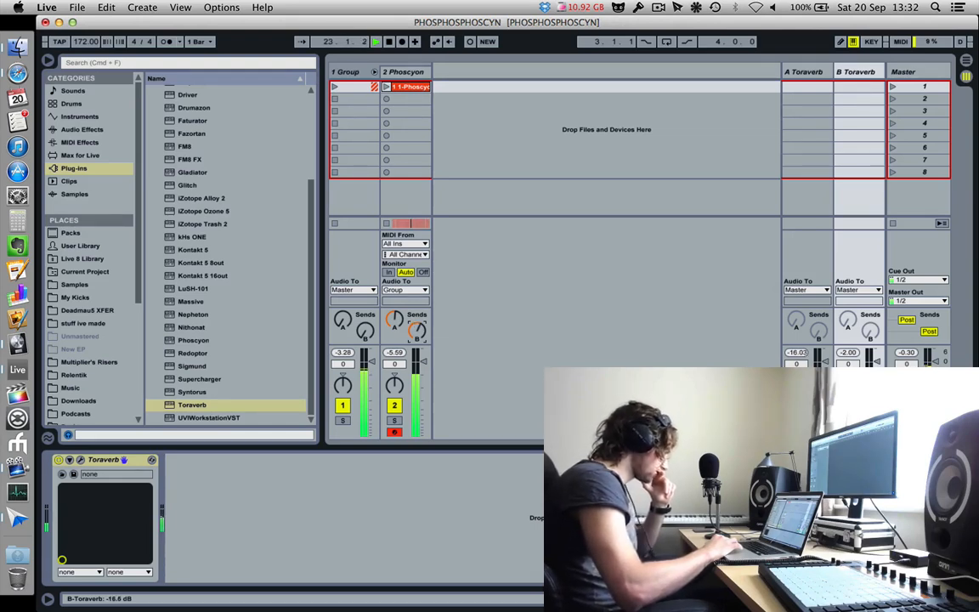
# - Add a Utility after Toraverb on return B and set its gain to -35 dB in the Arrangement View
pyautogui.press('Tab')
pyautogui.click(79, 117)
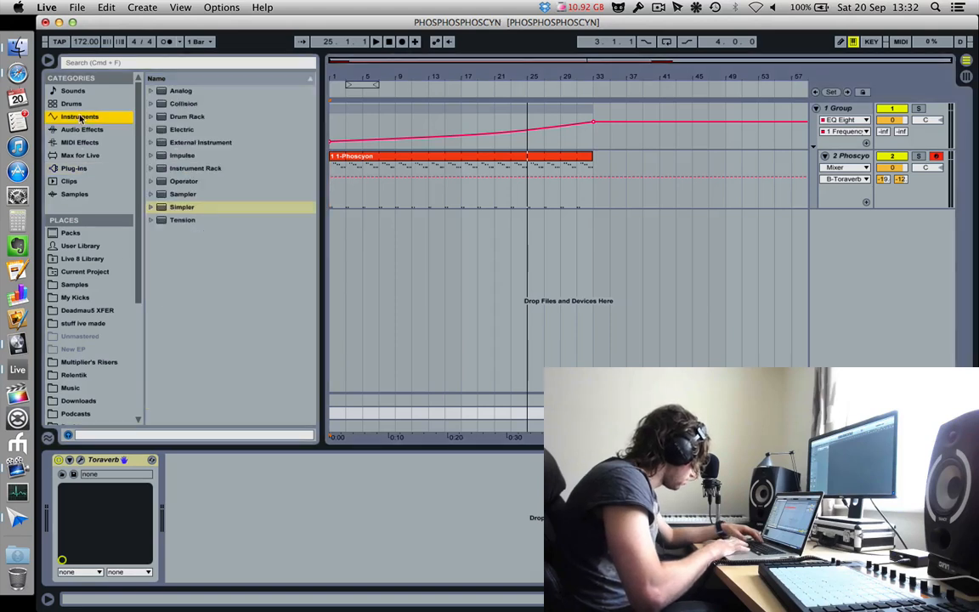
pyautogui.click(85, 129)
pyautogui.scroll(-5, 165, 334)
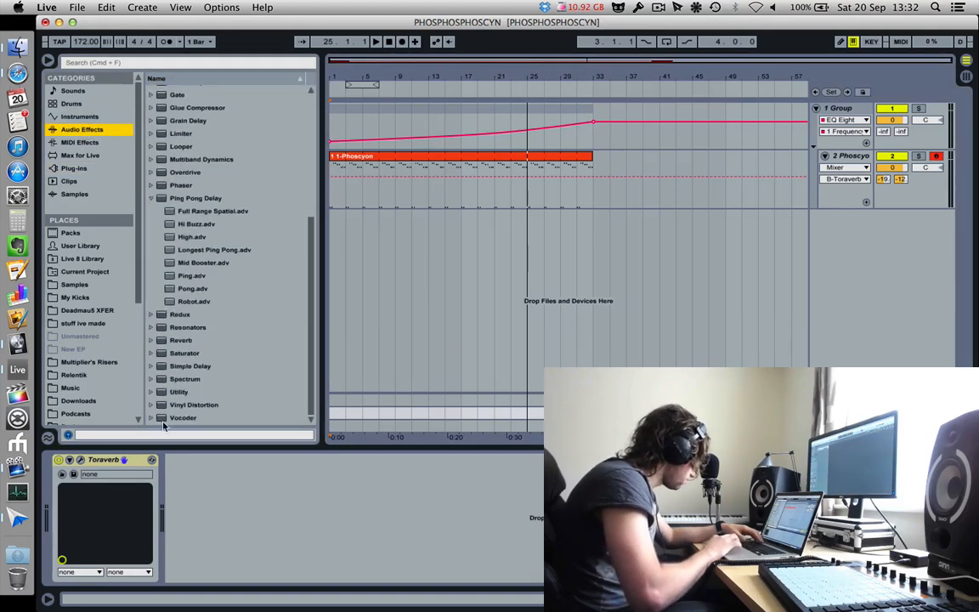
pyautogui.moveTo(177, 392); pyautogui.dragTo(201, 561)
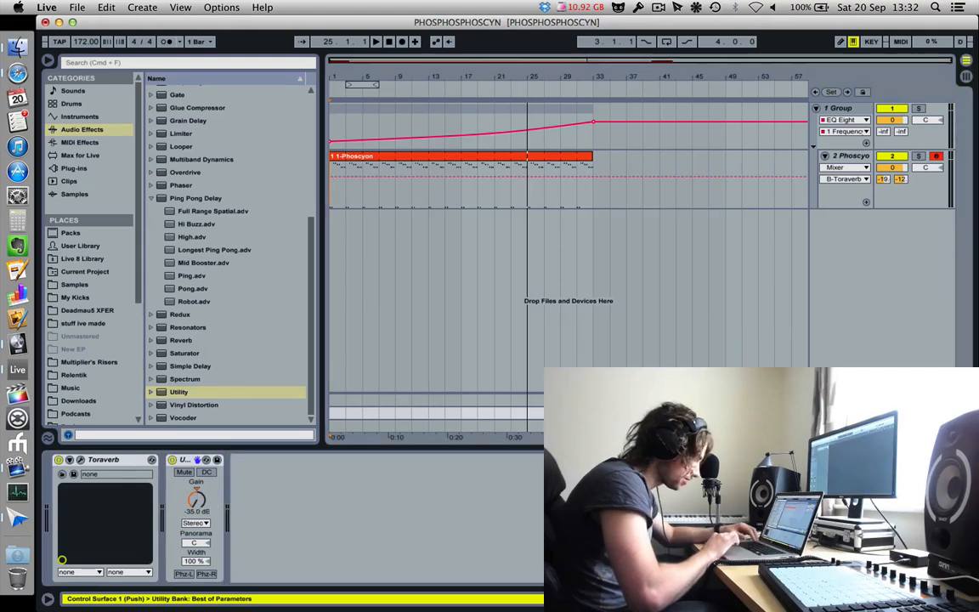
# - Draw automation for return B's Utility gain, ramping from -35 dB at bar 1 to 0 dB at bar 33
pyautogui.click(816, 413)
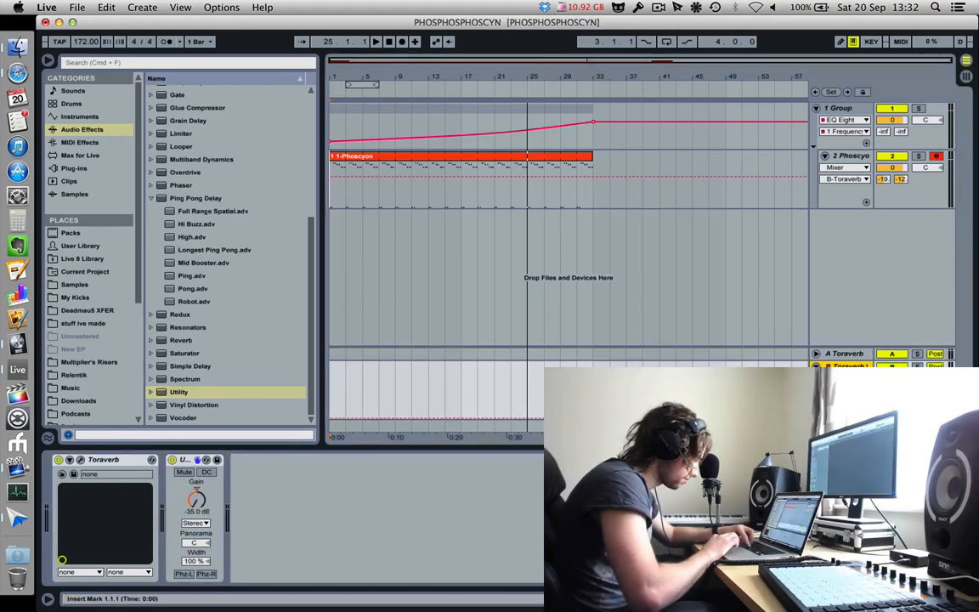
pyautogui.click(602, 363)
pyautogui.press('b')
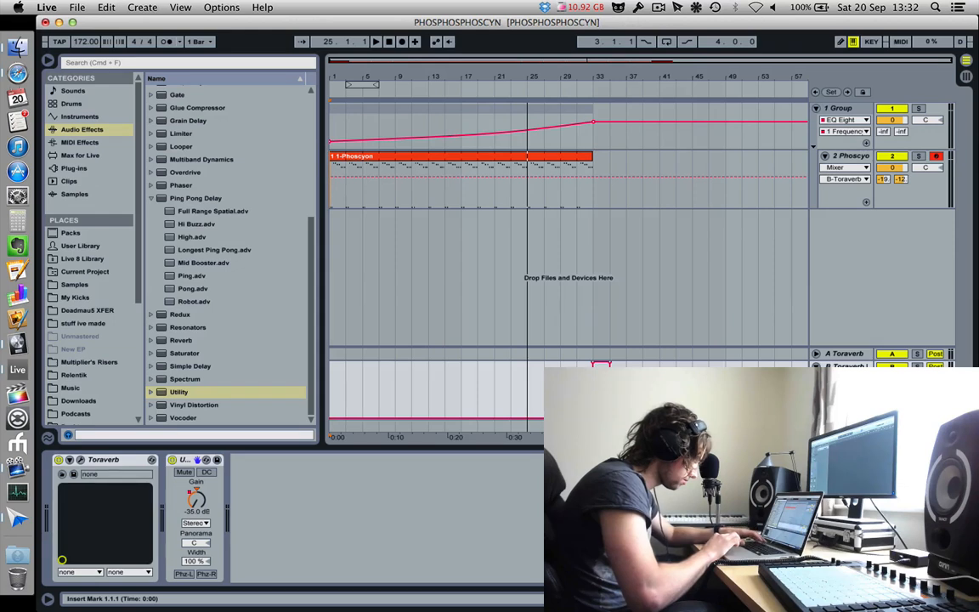
pyautogui.moveTo(593, 417); pyautogui.dragTo(330, 418)
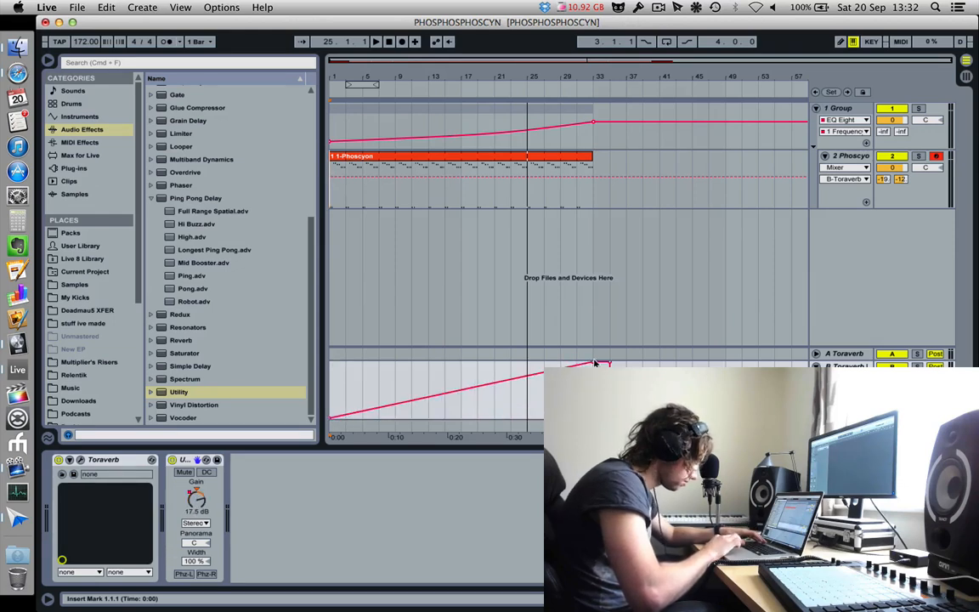
pyautogui.moveTo(595, 364); pyautogui.dragTo(595, 392)
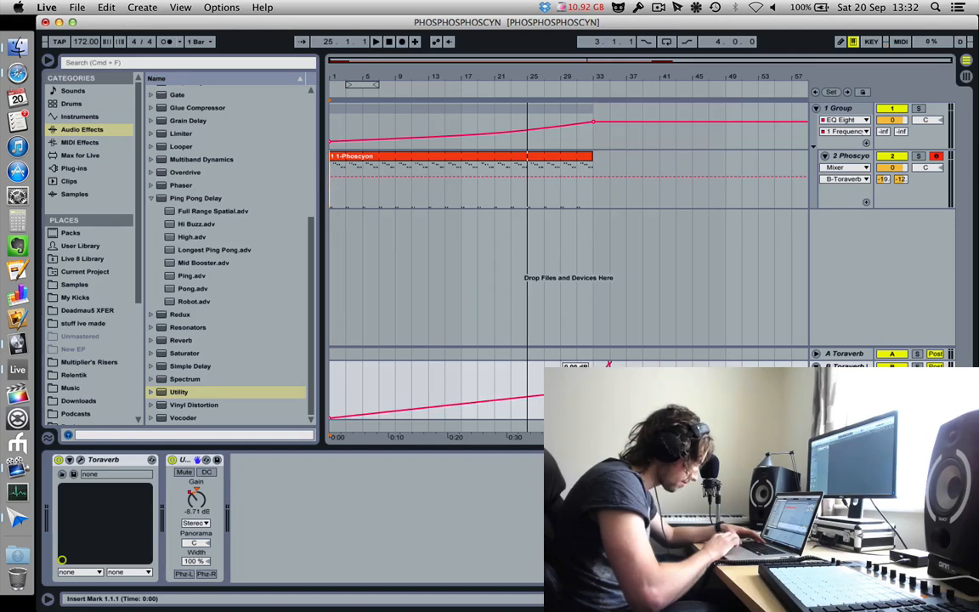
# - Raise the start of return B's gain ramp at bar 1 to -18.1 dB and listen to the result
pyautogui.press('space')
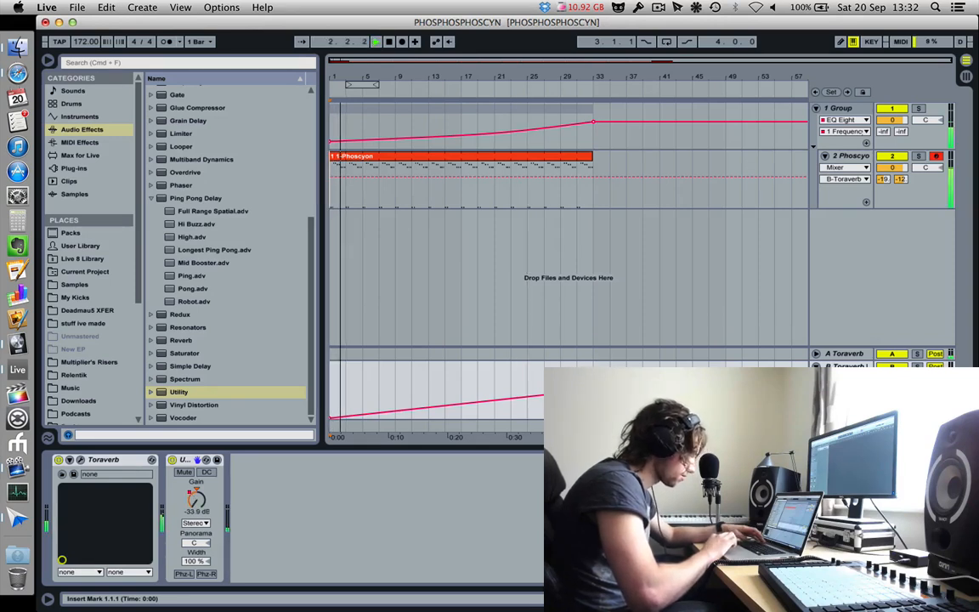
pyautogui.moveTo(330, 419); pyautogui.dragTo(330, 406)
pyautogui.press('space')
pyautogui.press('space')
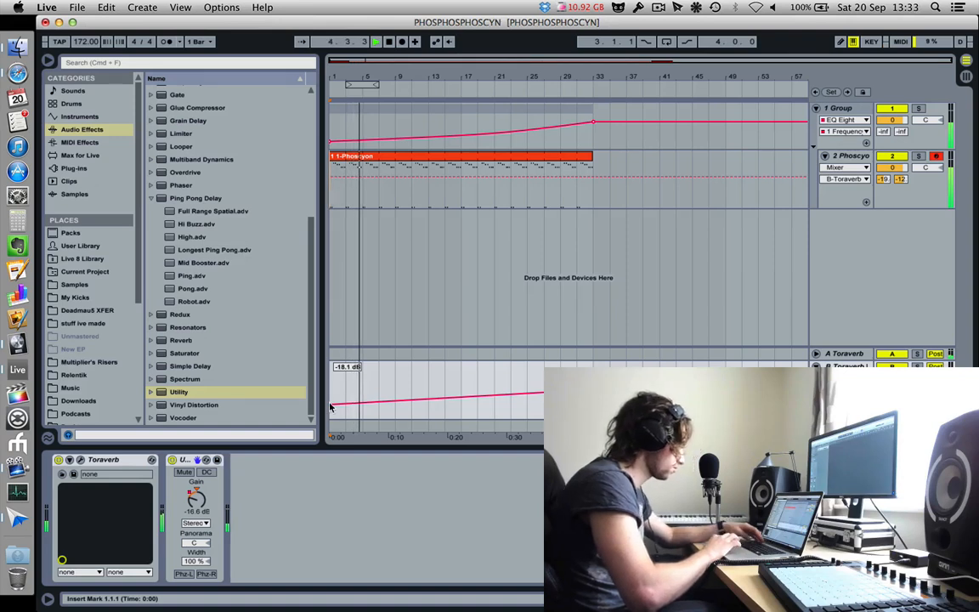
pyautogui.press('Tab')
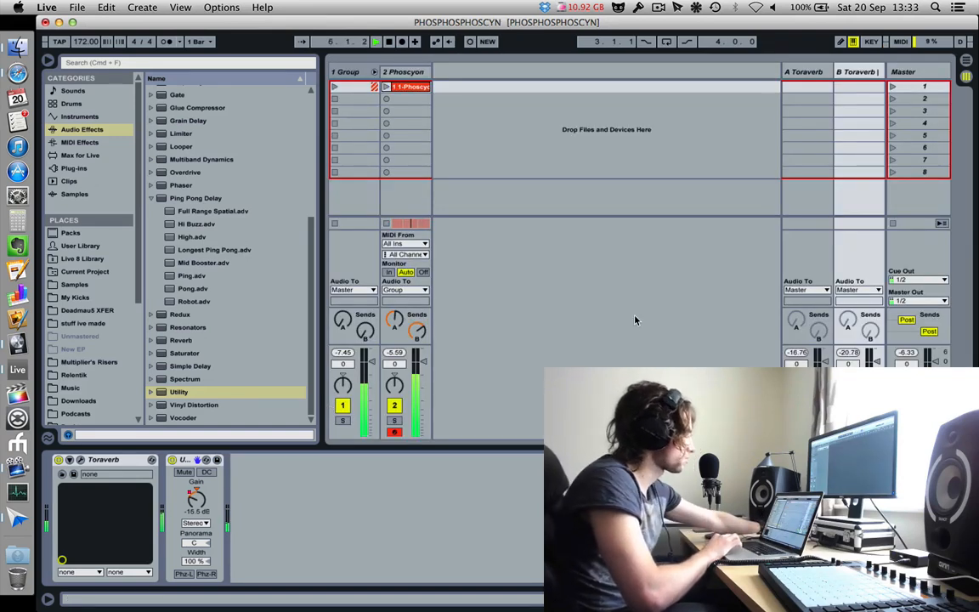
pyautogui.press('Tab')
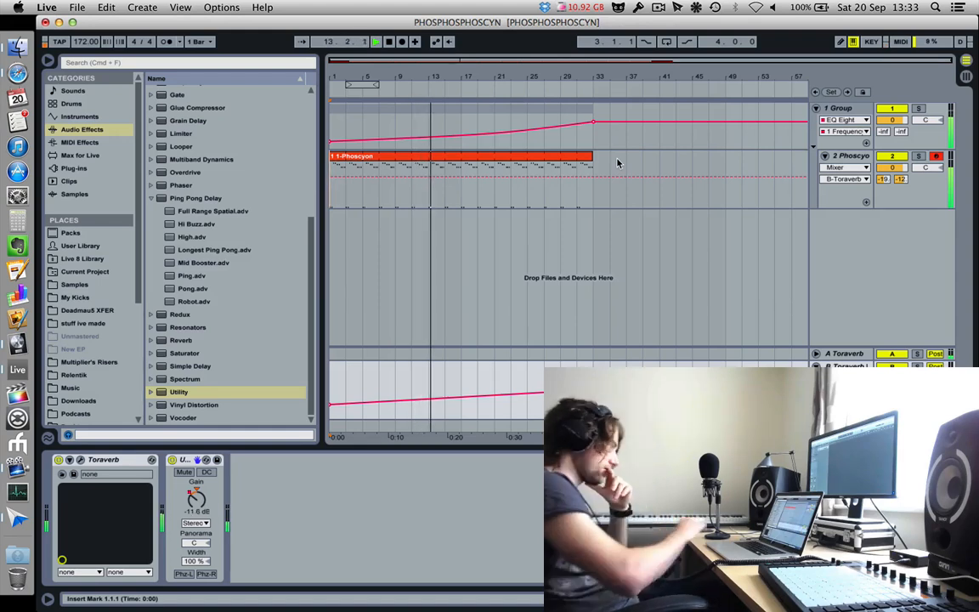
# - Open the Phoscyon synth, lower its tuning to about -2.27 halftones, and compare the square wave with the saw wave during playback
pyautogui.click(847, 156)
pyautogui.click(80, 460)
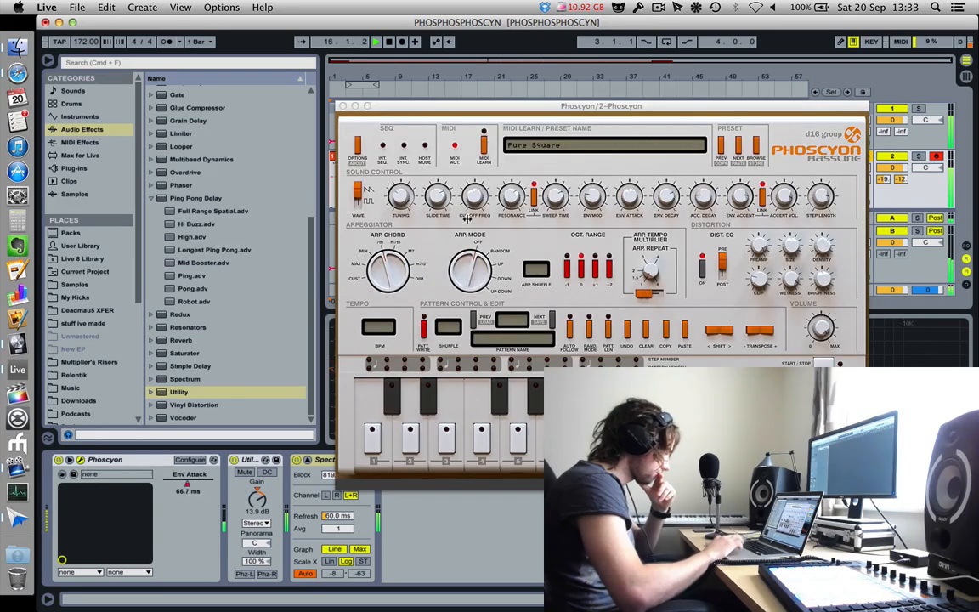
pyautogui.moveTo(400, 204); pyautogui.dragTo(402, 219)
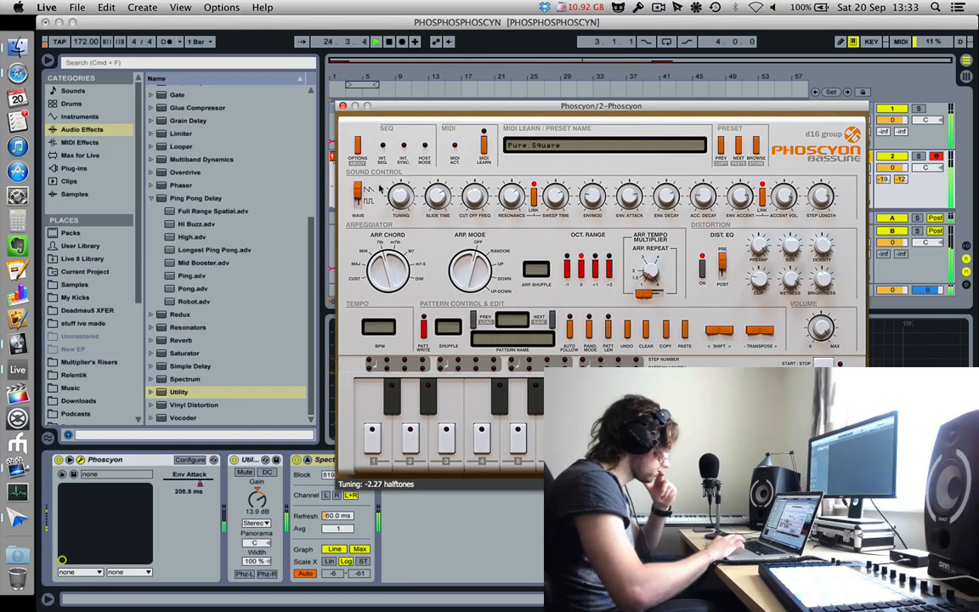
pyautogui.click(359, 195)
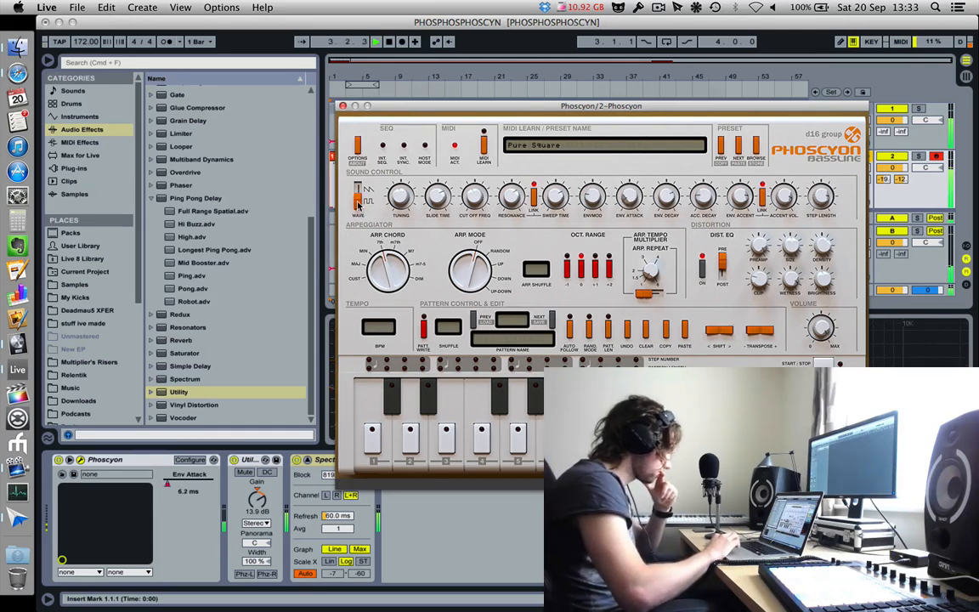
pyautogui.moveTo(359, 204); pyautogui.dragTo(357, 185)
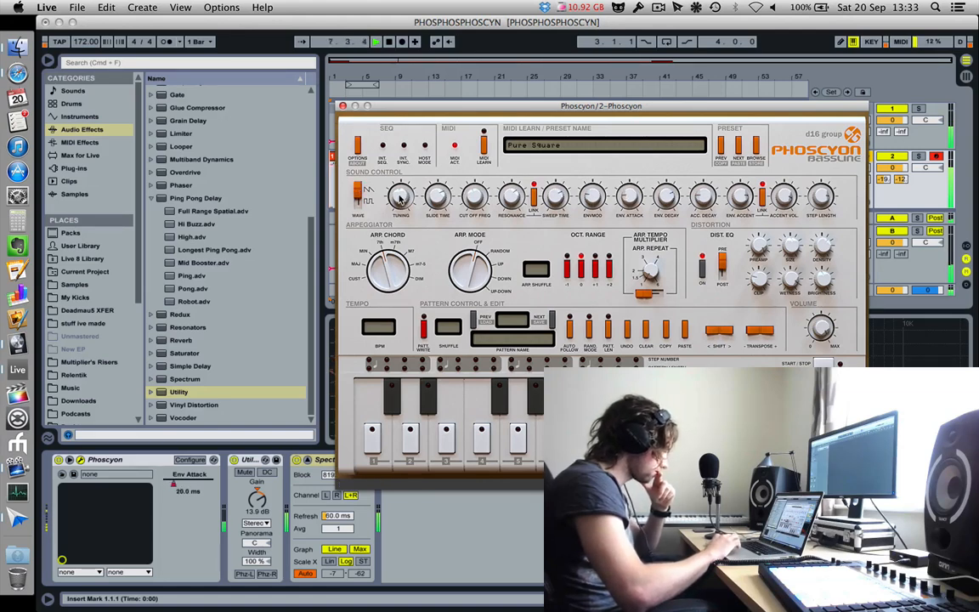
# - Try Phoscyon tunings down to -24 halftones with playback, and return the tuning to 0 halftones
pyautogui.moveTo(401, 198); pyautogui.dragTo(405, 210)
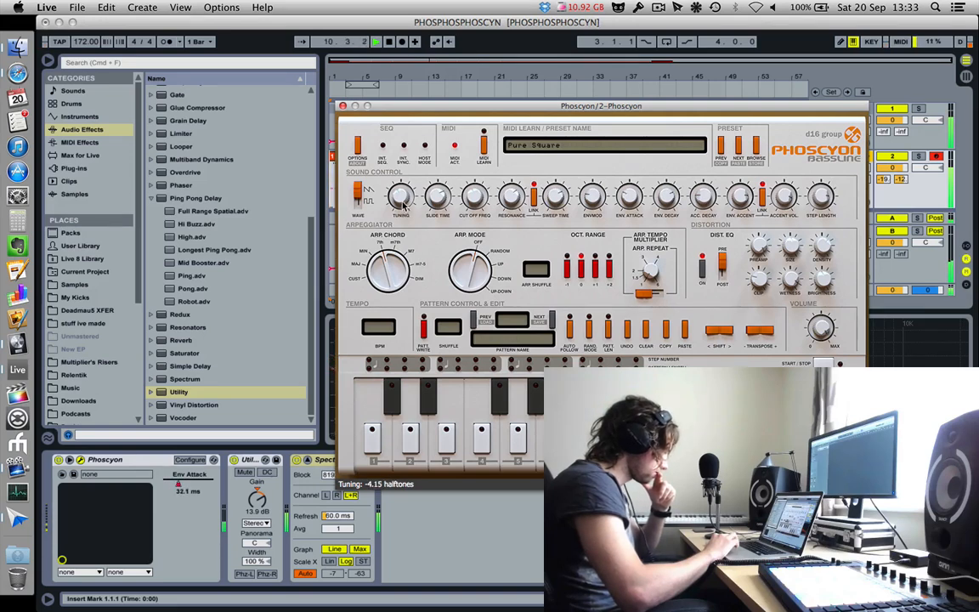
pyautogui.moveTo(404, 207); pyautogui.dragTo(404, 209)
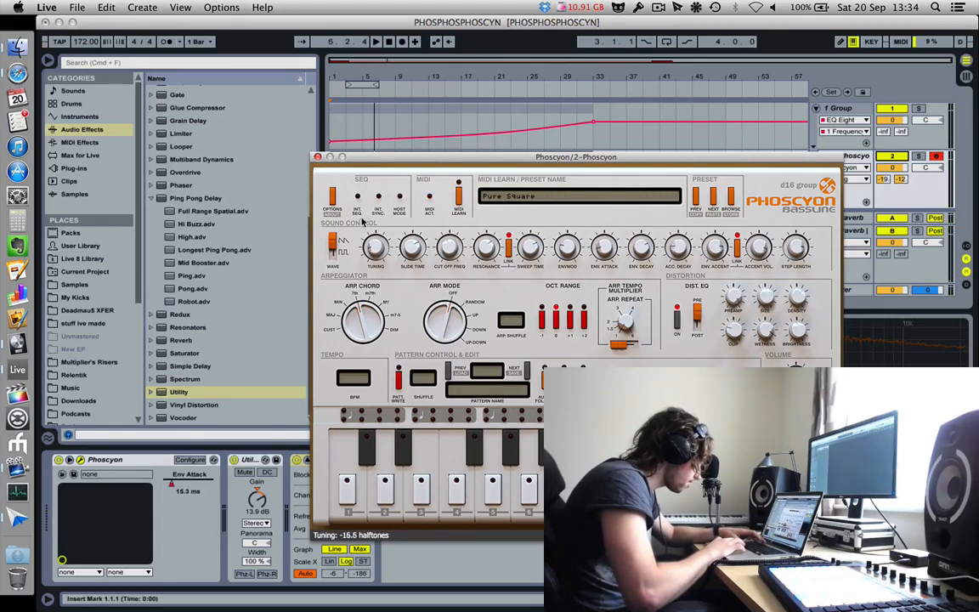
pyautogui.press('space')
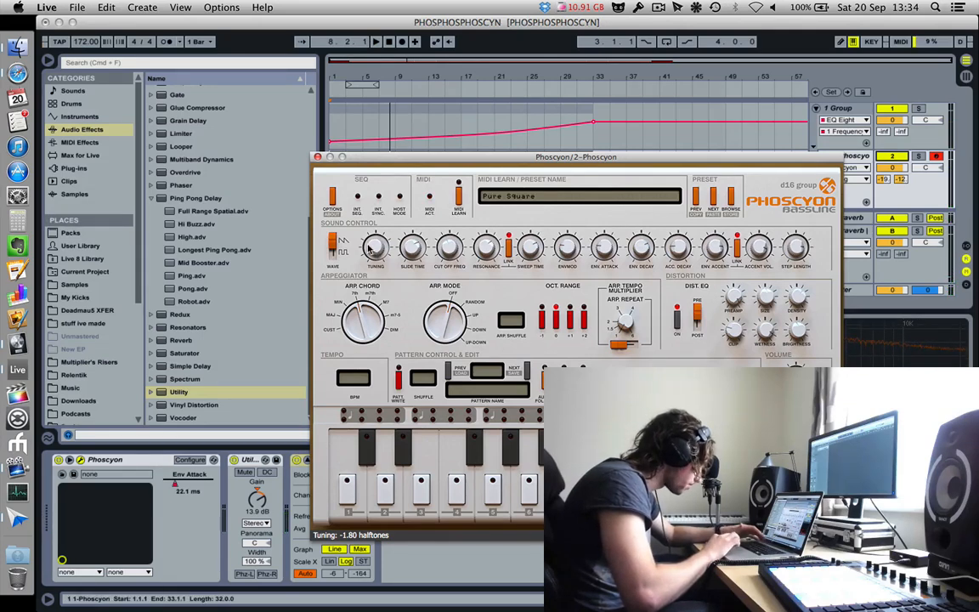
pyautogui.moveTo(367, 208)
pyautogui.mouseDown()
pyautogui.moveTo(356, 171)
pyautogui.moveTo(367, 219)
pyautogui.mouseUp()
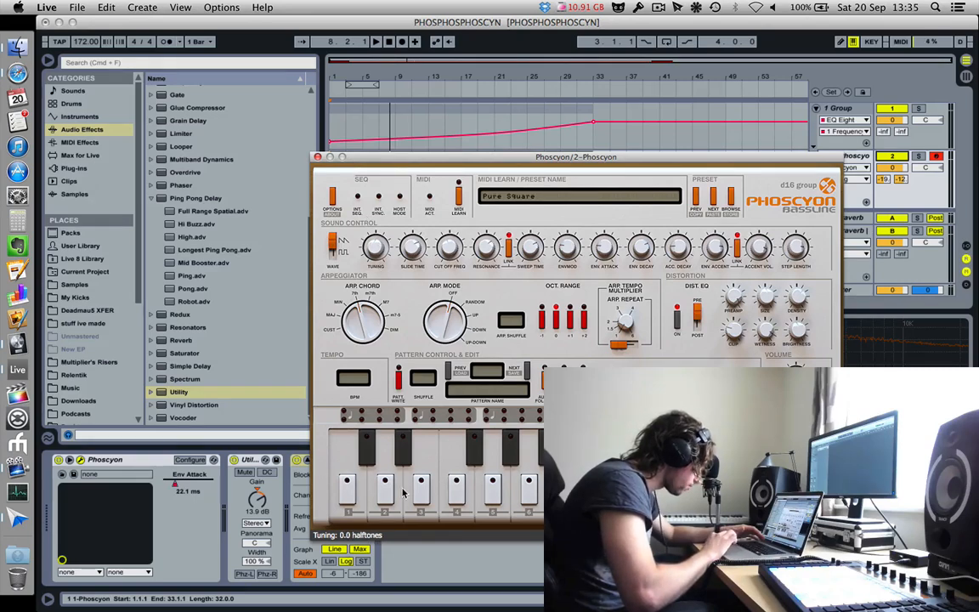
pyautogui.press('space')
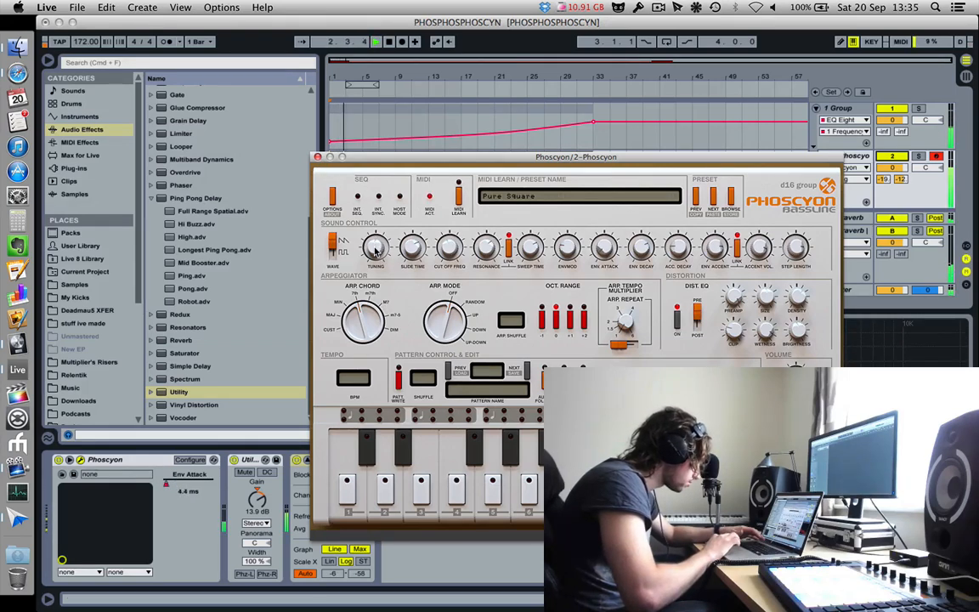
pyautogui.press('space')
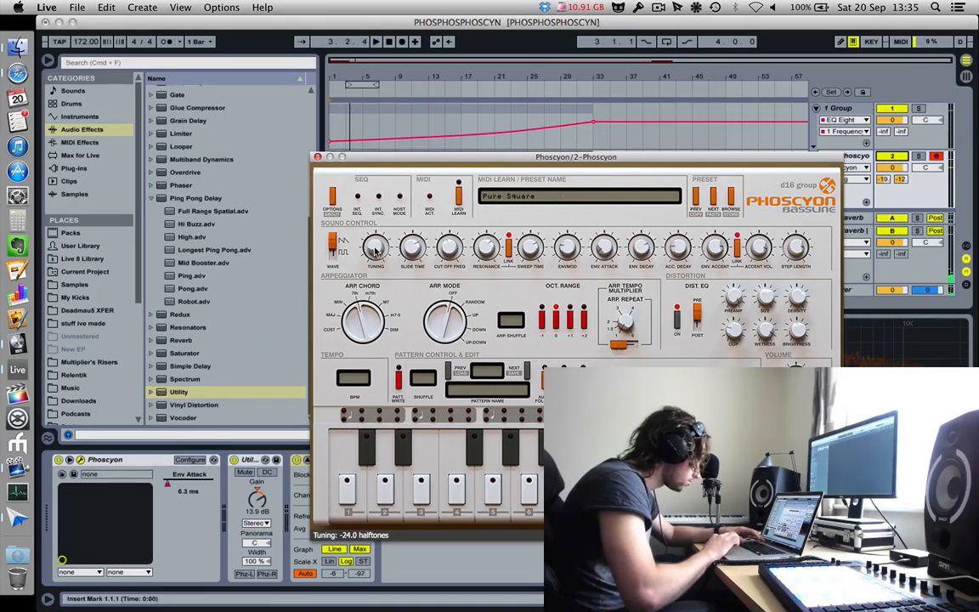
pyautogui.press('space')
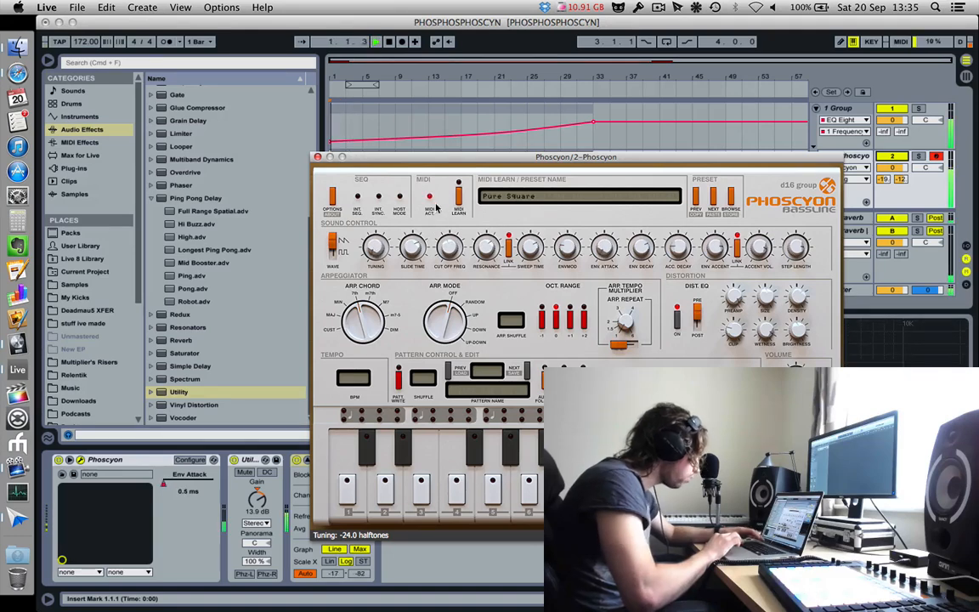
pyautogui.moveTo(373, 247); pyautogui.dragTo(356, 170)
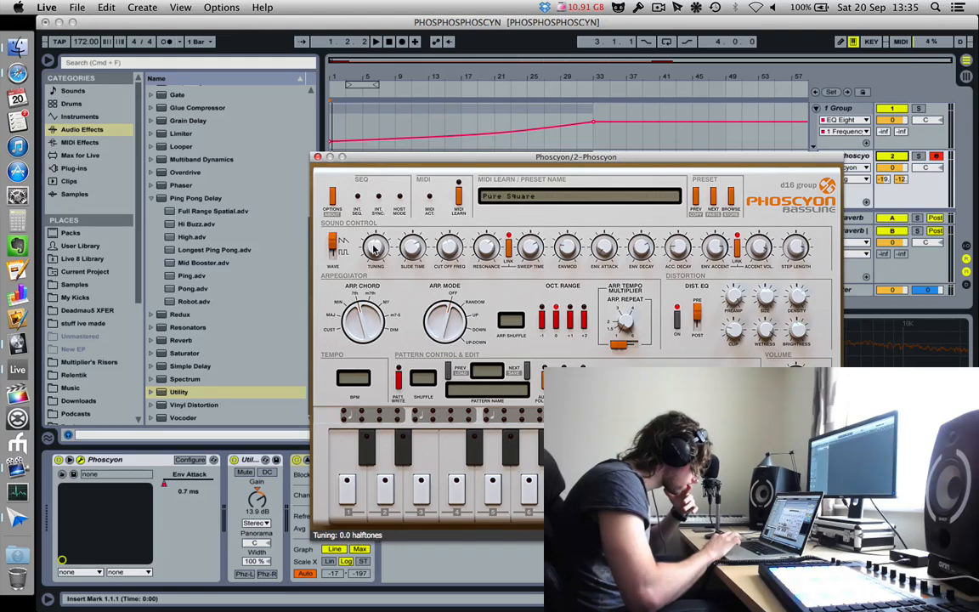
# - Close the Phoscyon window and transpose all notes of its MIDI clip up two octaves to D3-G#5 during playback
pyautogui.click(317, 157)
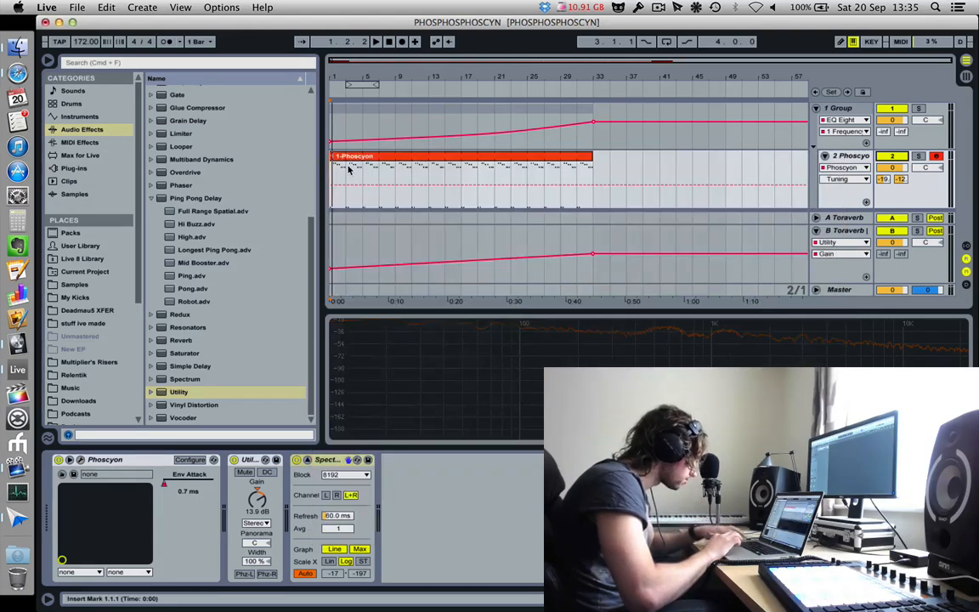
pyautogui.press('space')
pyautogui.click(371, 160)
pyautogui.hotkey('shift', 'Tab')
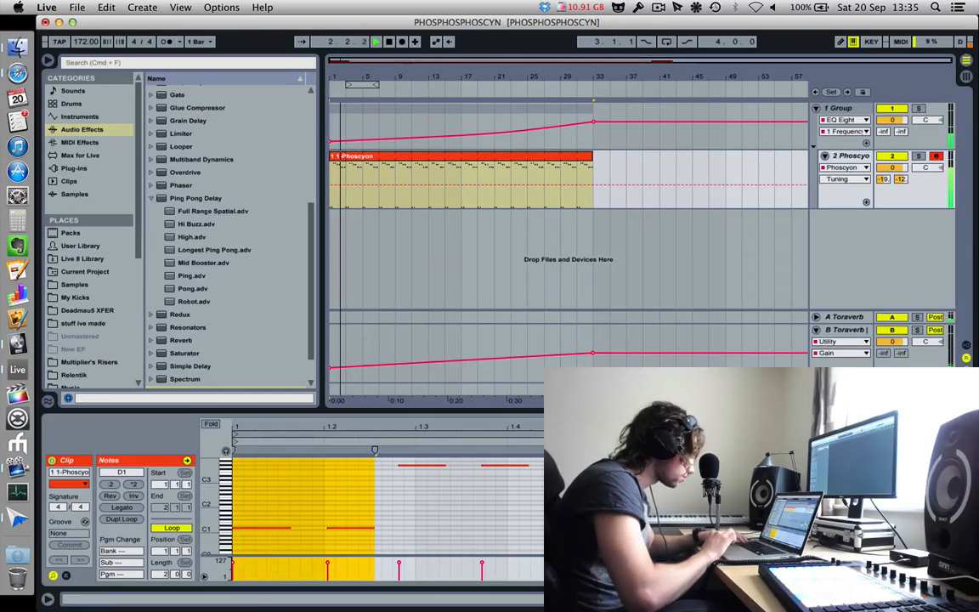
pyautogui.click(536, 500)
pyautogui.press('super+a')
pyautogui.hotkey('shift', 'Down')
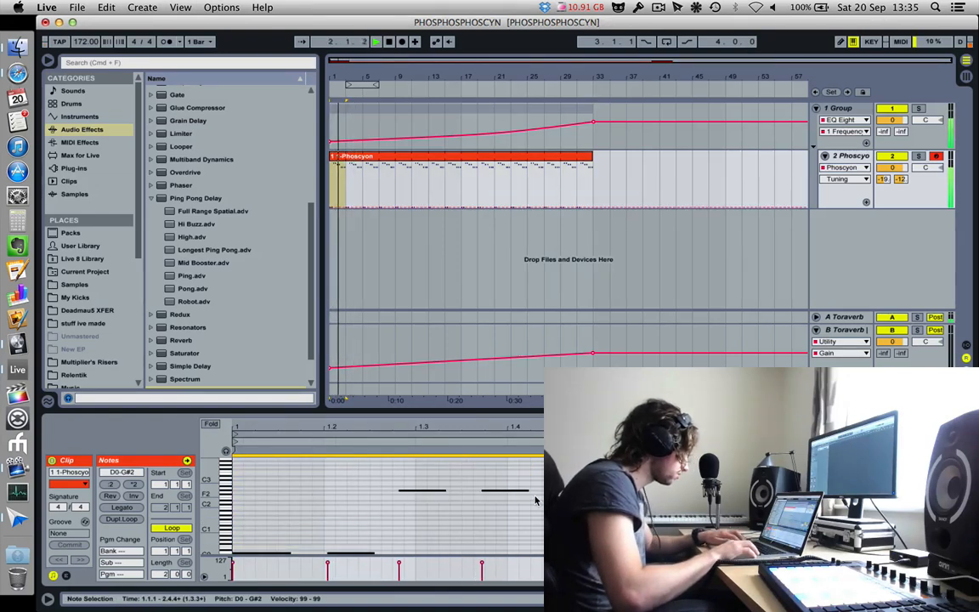
pyautogui.hotkey('shift', 'Up')
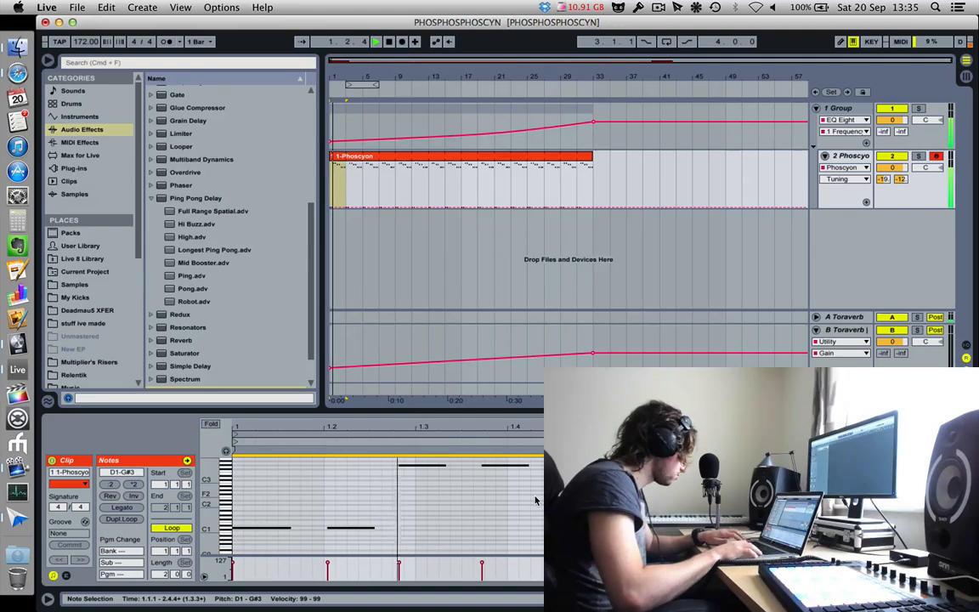
pyautogui.hotkey('shift', 'Up')
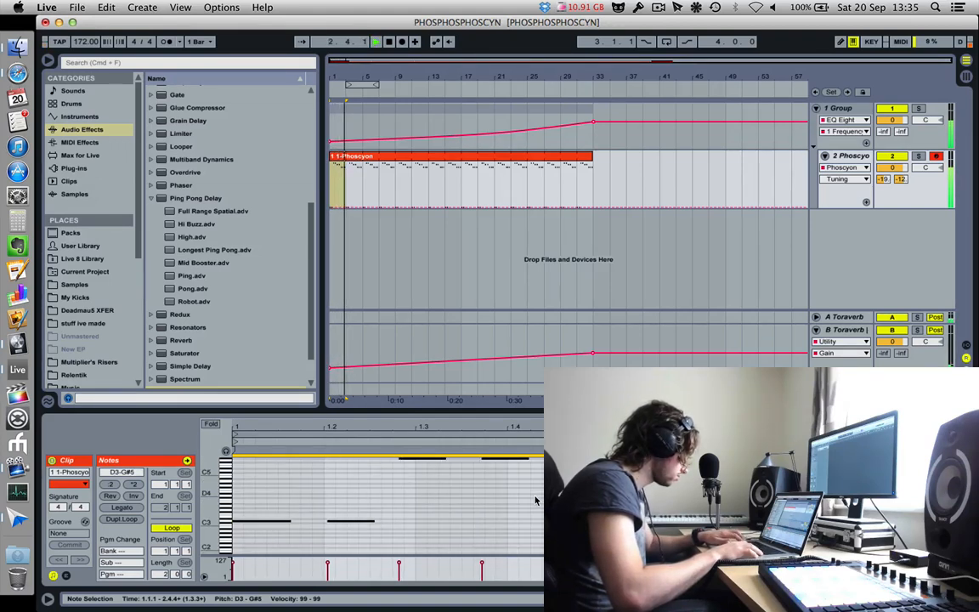
pyautogui.hotkey('shift', 'Up')
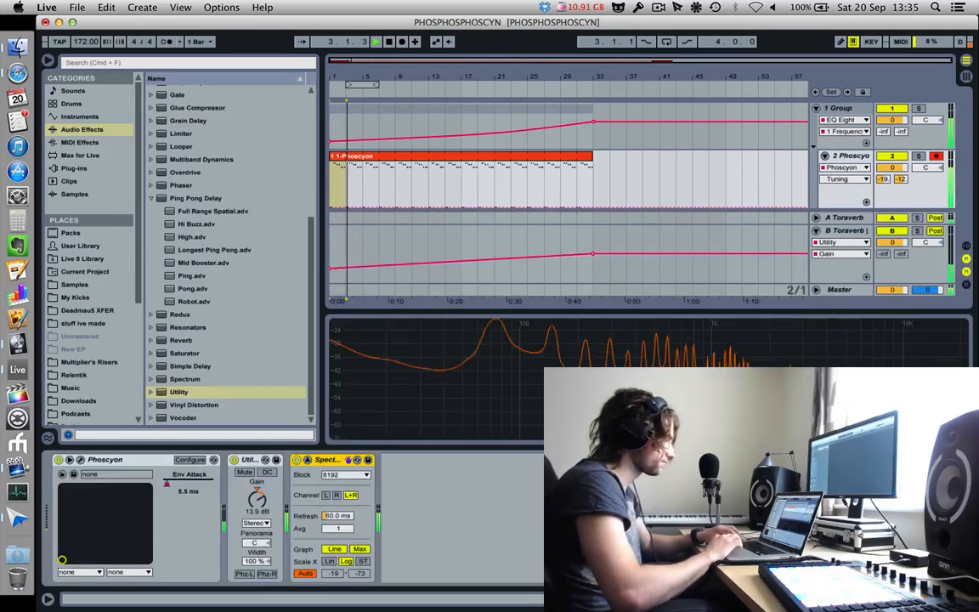
# - Reopen Phoscyon, compare tunings of about 0.38 and -24 halftones with playback, and leave the tuning at -24 halftones
pyautogui.click(79, 461)
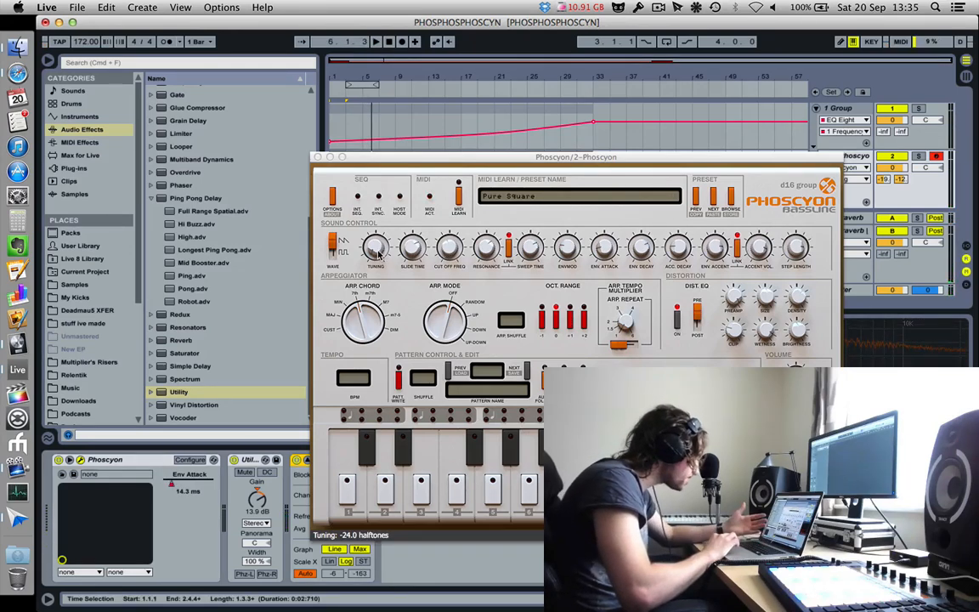
pyautogui.moveTo(379, 253)
pyautogui.mouseDown()
pyautogui.moveTo(380, 242)
pyautogui.moveTo(380, 255)
pyautogui.mouseUp()
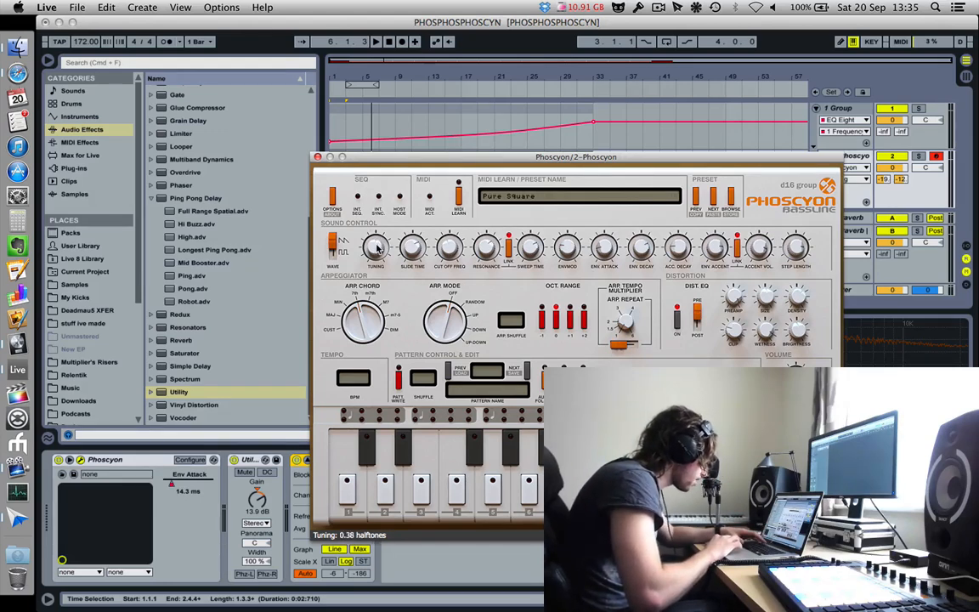
pyautogui.click(457, 200)
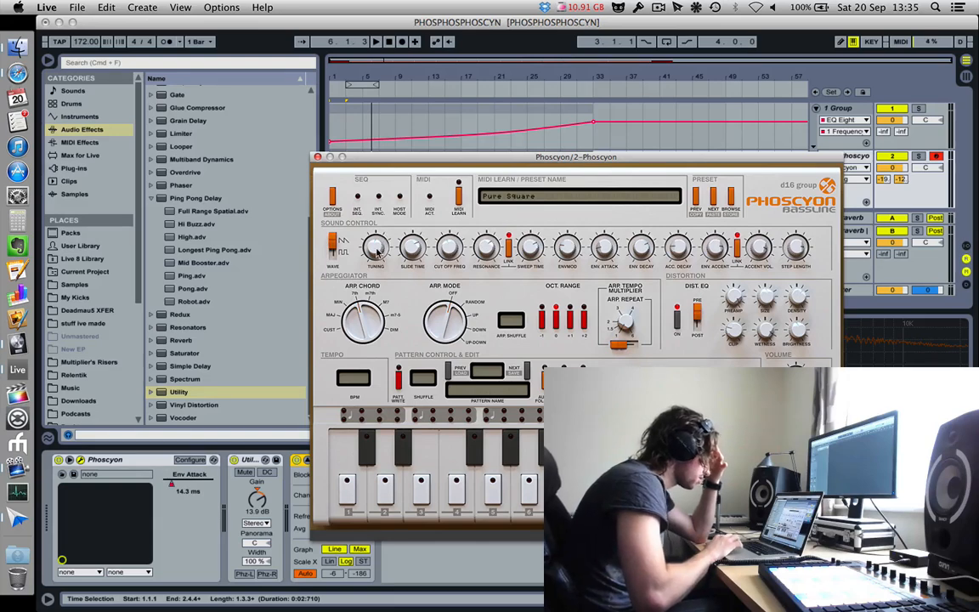
pyautogui.press('space')
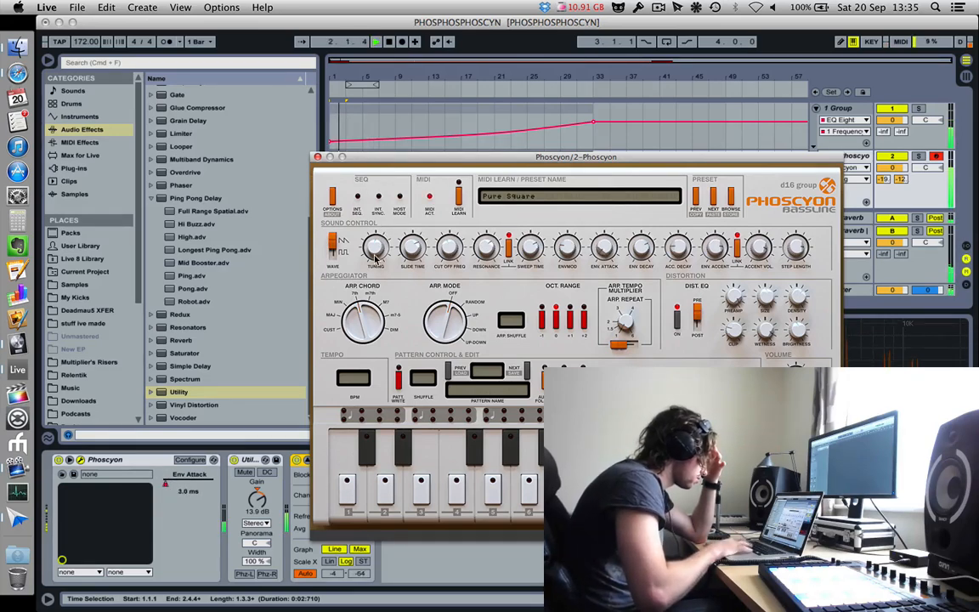
pyautogui.moveTo(376, 253)
pyautogui.press('space')
pyautogui.press('space')
pyautogui.press('space')
pyautogui.press('space')
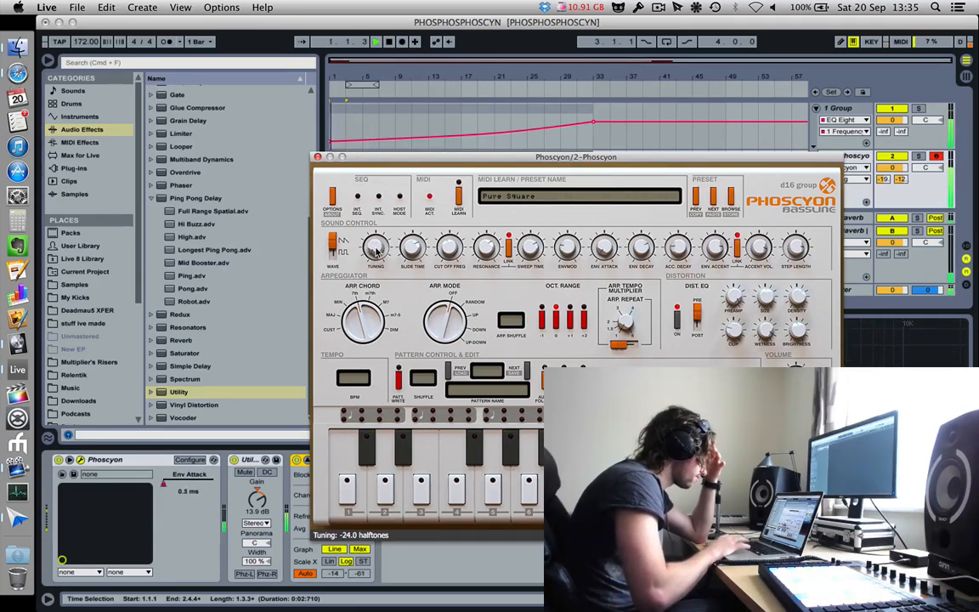
pyautogui.press('space')
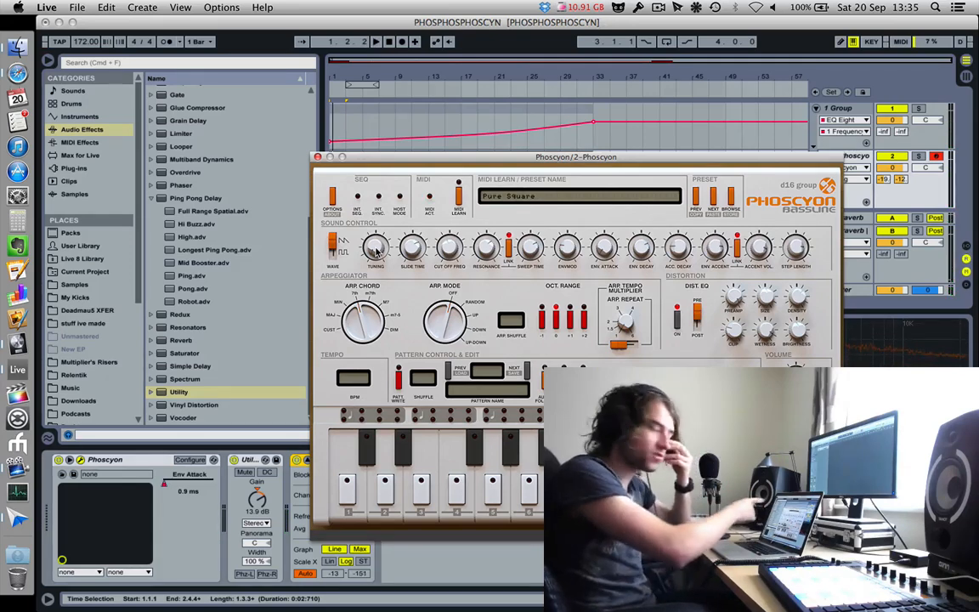
pyautogui.moveTo(376, 250); pyautogui.dragTo(357, 162)
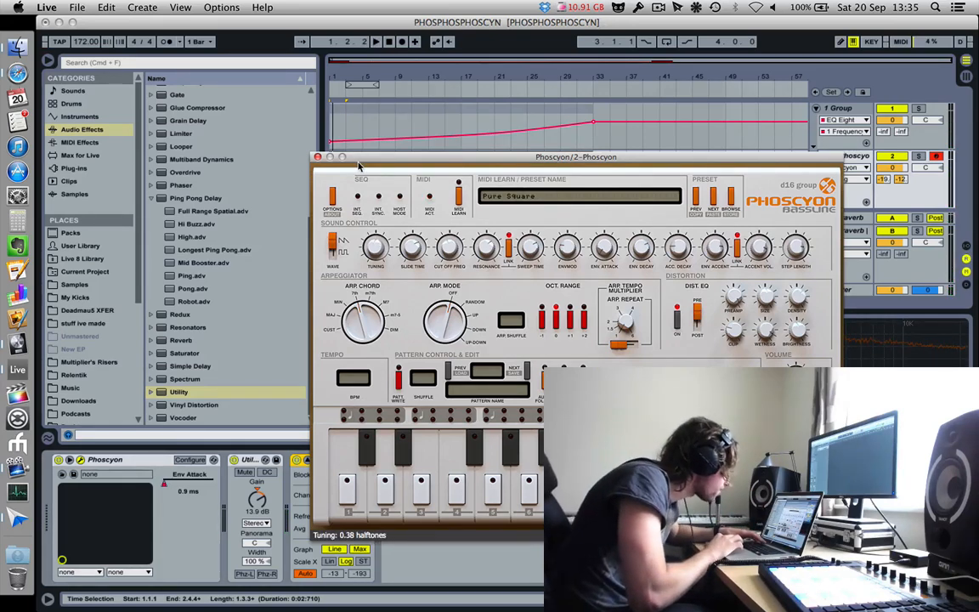
pyautogui.press('space')
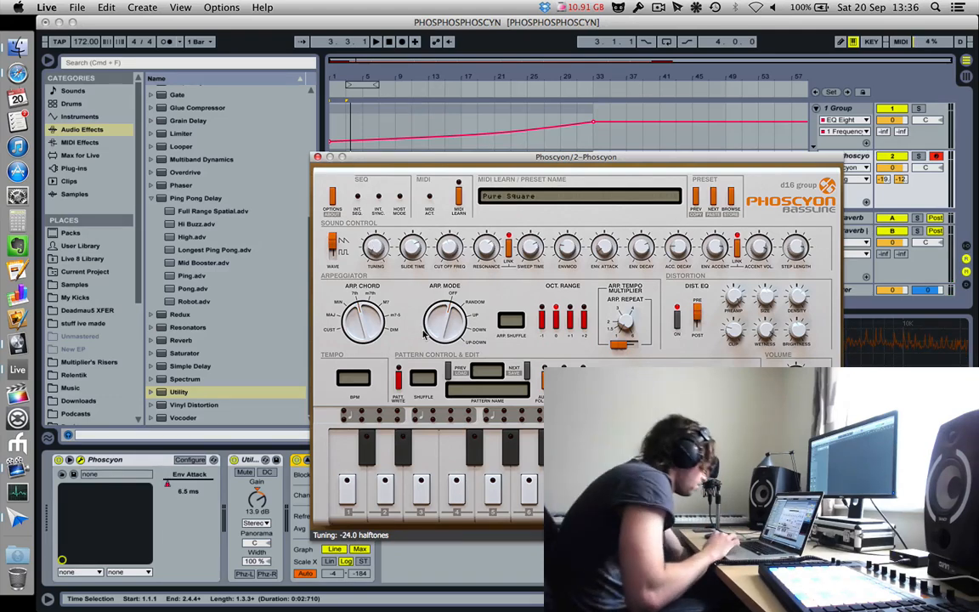
# - Close the Phoscyon window and transpose all the clip's notes down one octave to D2-G#4
pyautogui.moveTo(324, 156); pyautogui.dragTo(316, 158)
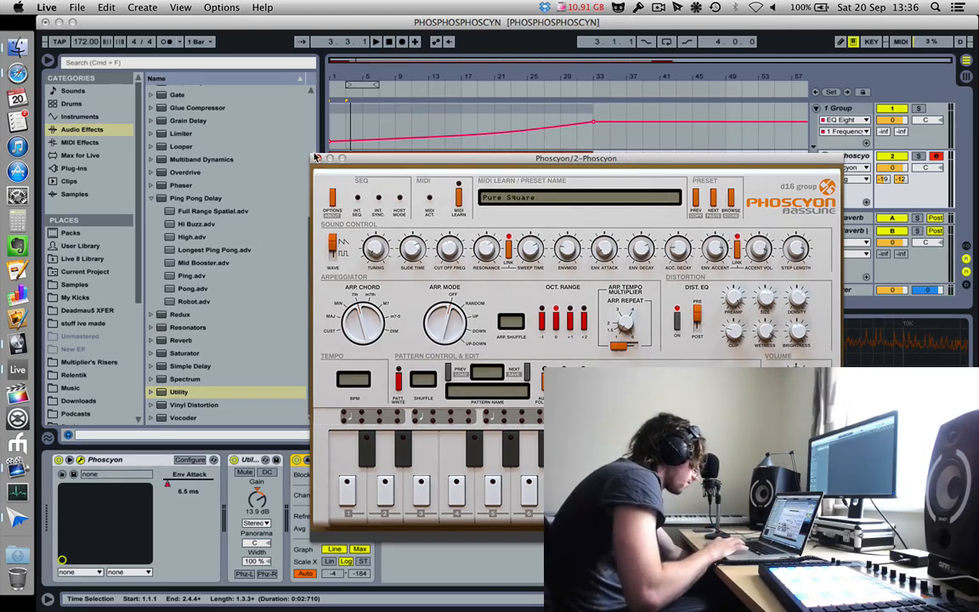
pyautogui.click(316, 159)
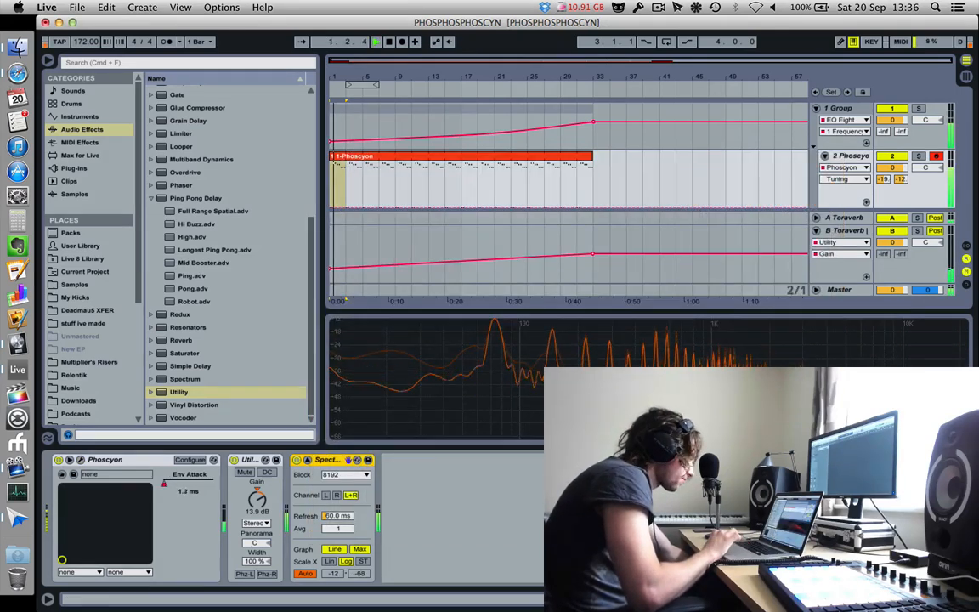
pyautogui.hotkey('shift', 'Tab')
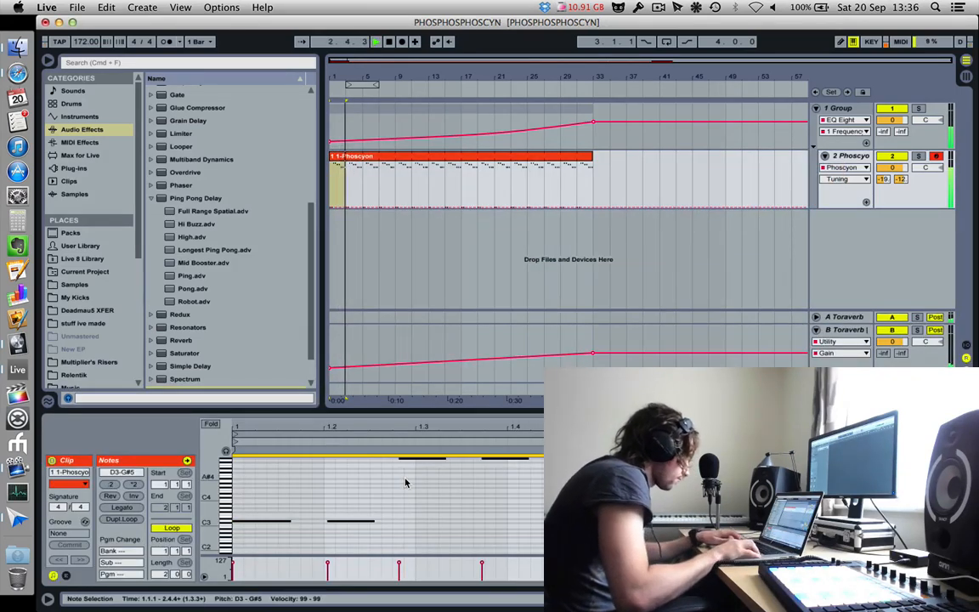
pyautogui.hotkey('shift', 'Down')
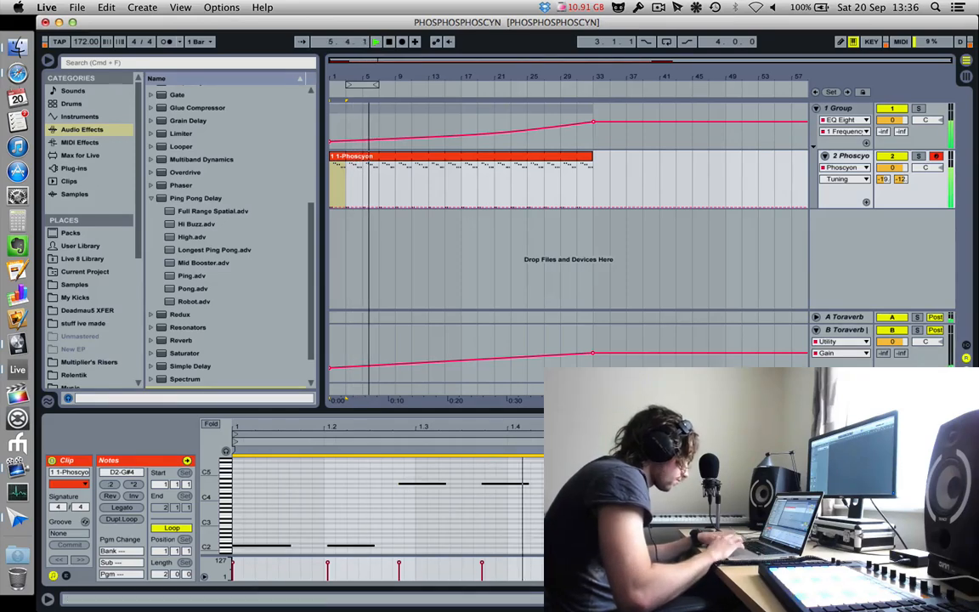
pyautogui.hotkey('shift', 'Tab')
# - Reopen Phoscyon to try its tuning during playback, and transpose all the clip's notes up two octaves to D4-G#6
pyautogui.click(81, 460)
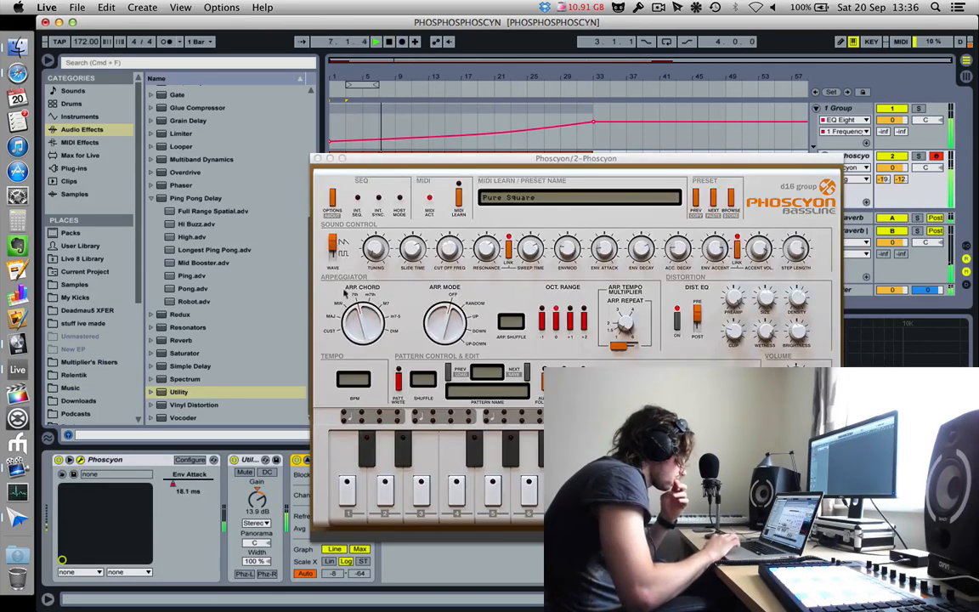
pyautogui.click(338, 164)
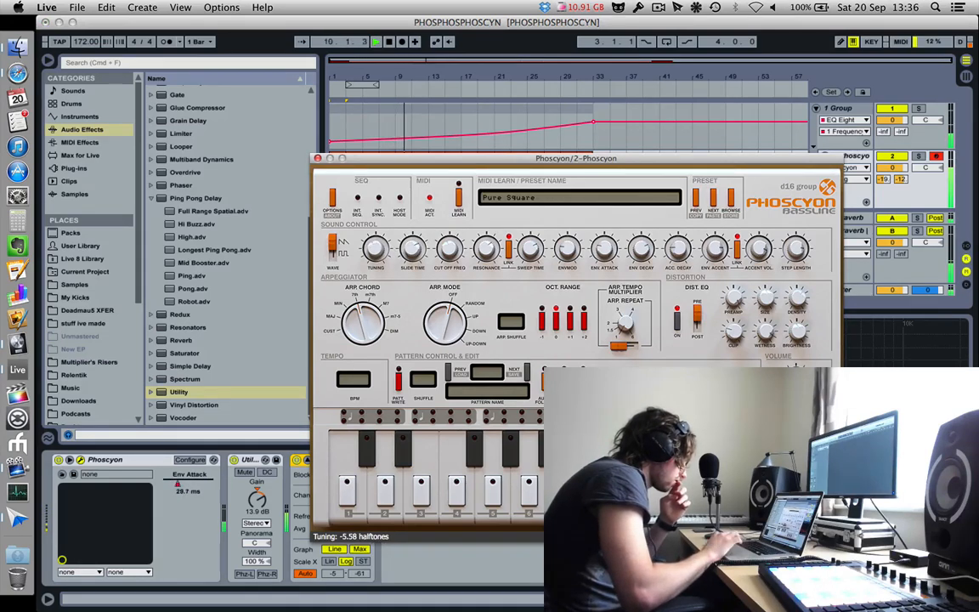
pyautogui.doubleClick(340, 154)
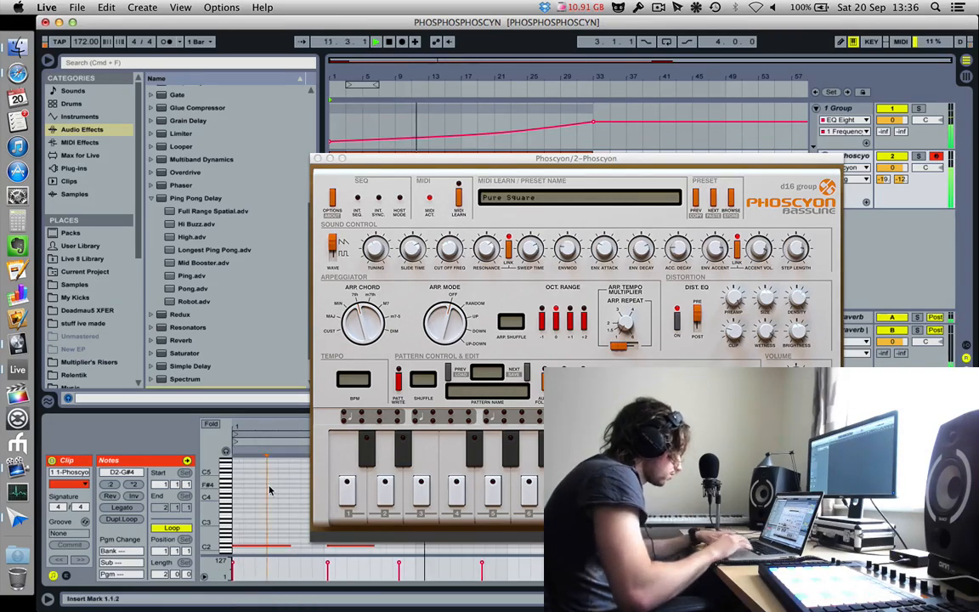
pyautogui.hotkey('shift', 'Down')
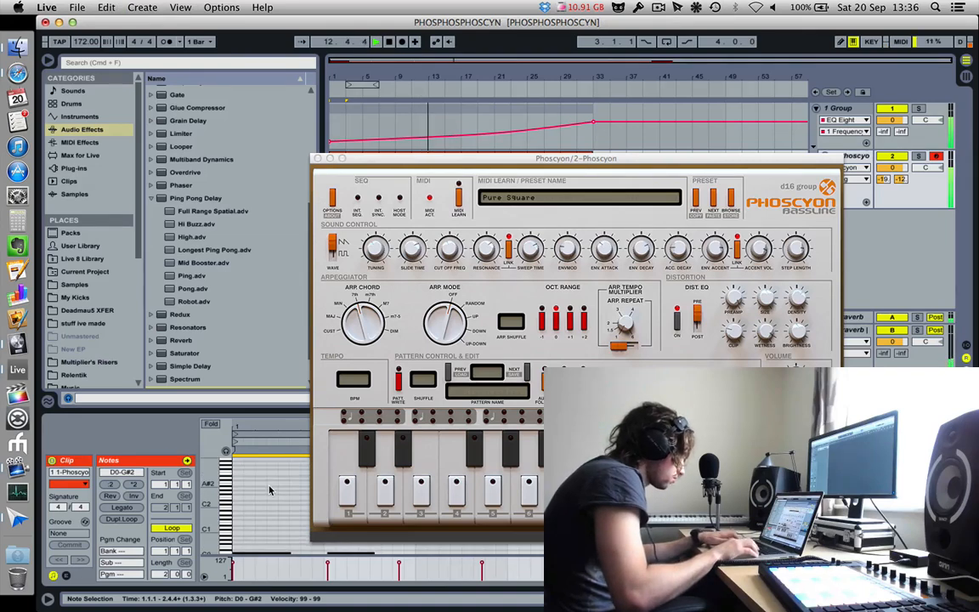
pyautogui.hotkey('shift', 'Up')
pyautogui.hotkey('shift', 'Up')
pyautogui.hotkey('shift', 'Up')
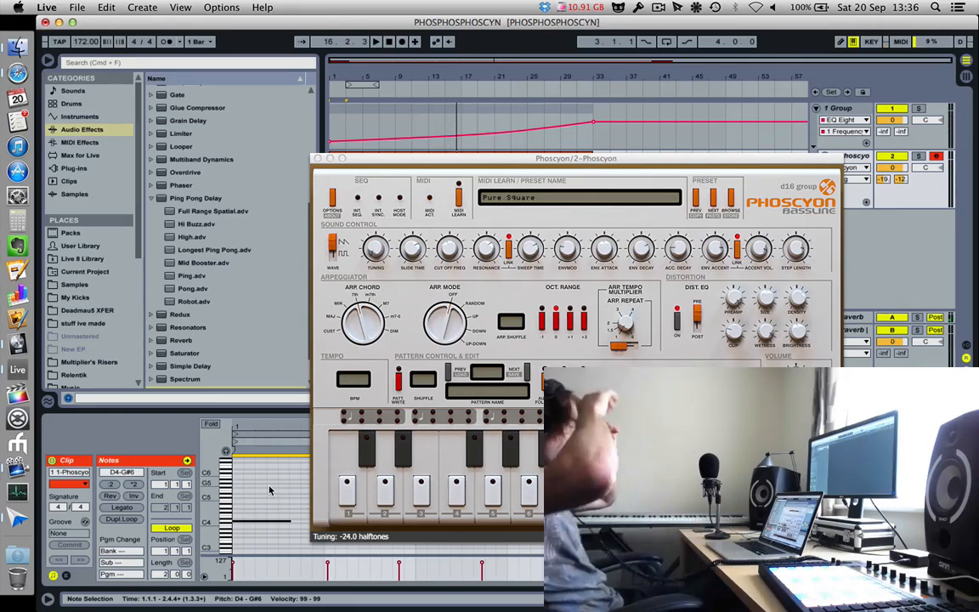
# - Step all the clip's notes through octave transpositions during playback, leave them at D1-G#3, and close the Phoscyon window
pyautogui.press('super+z')
pyautogui.press('super+z')
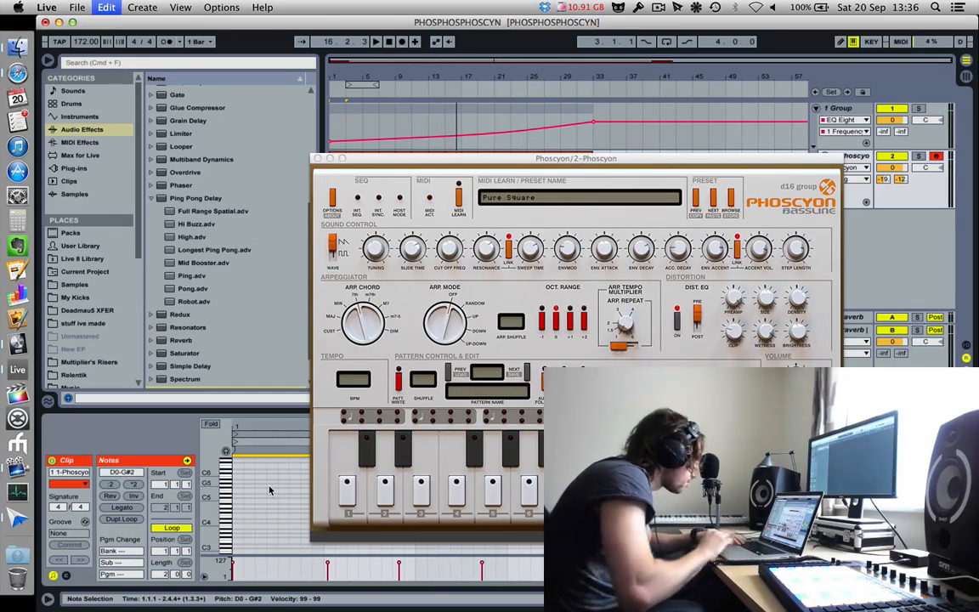
pyautogui.press('space')
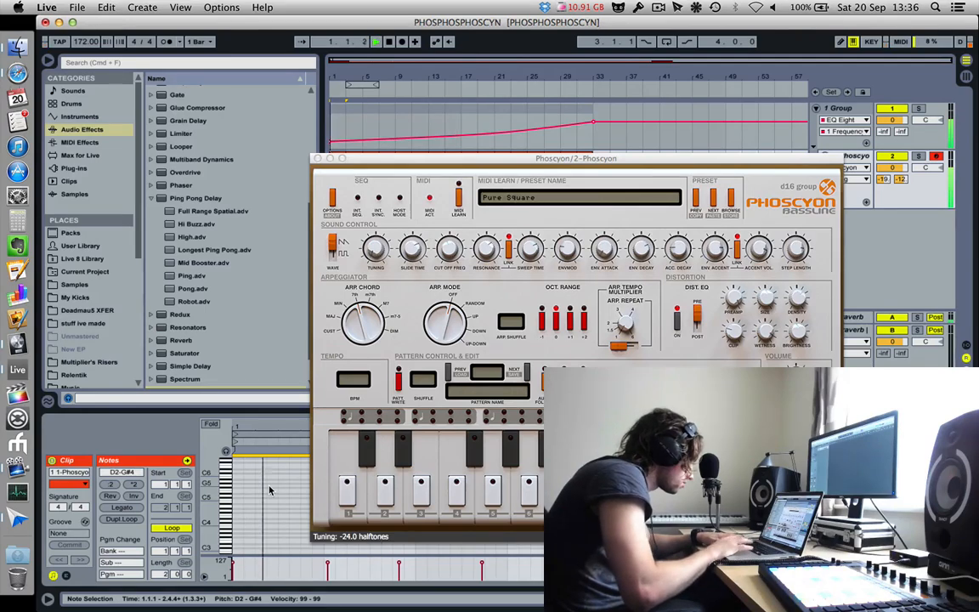
pyautogui.press('super+shift+z')
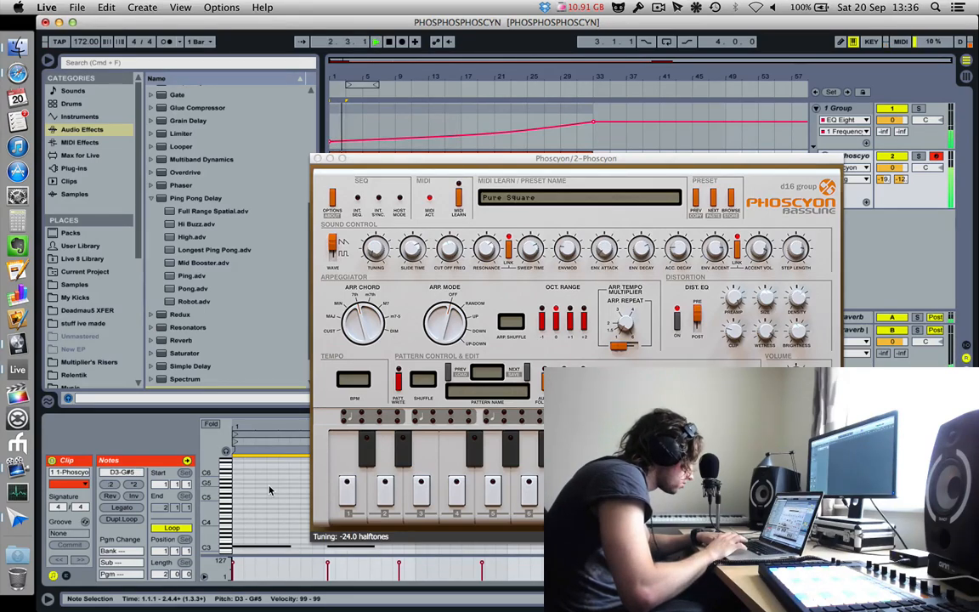
pyautogui.press('super+z')
pyautogui.press('super+z')
pyautogui.press('super+z')
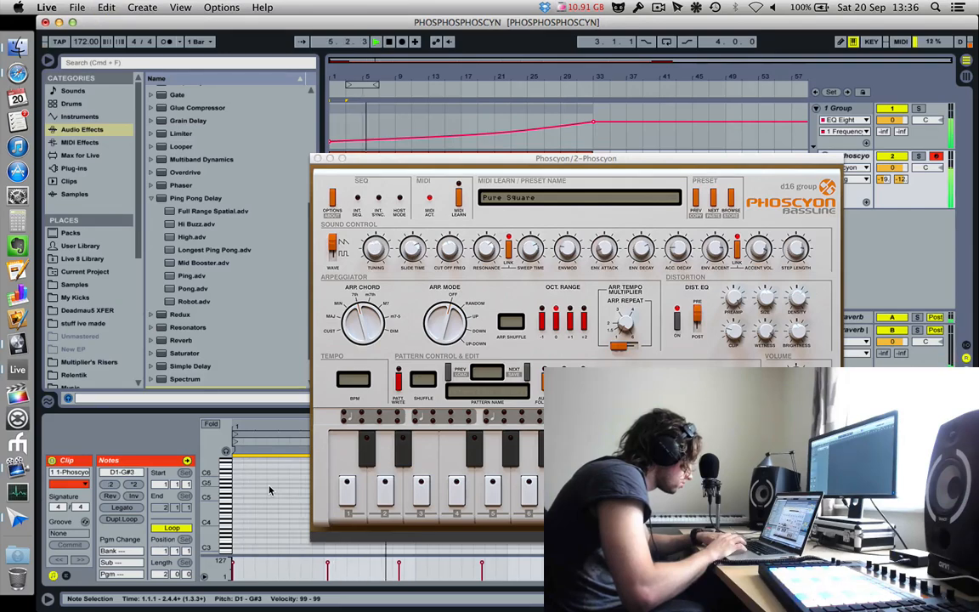
pyautogui.press('super+c')
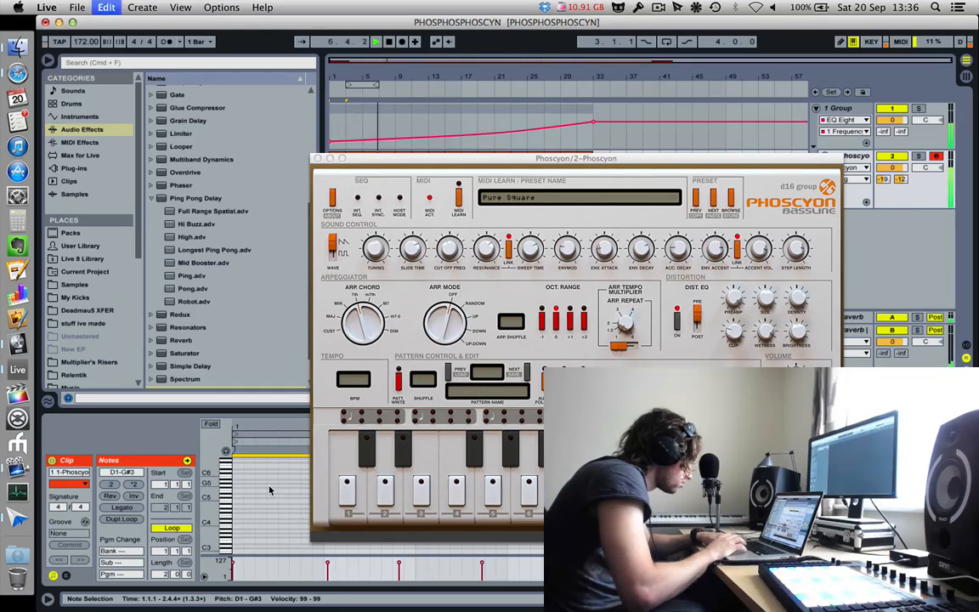
pyautogui.press('super+c')
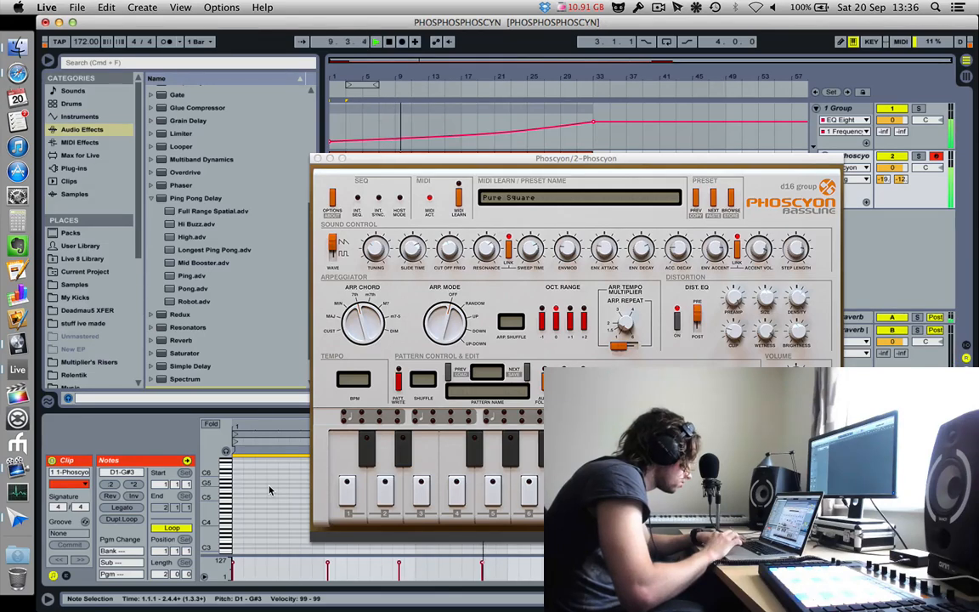
pyautogui.press('super+c')
pyautogui.press('super+c')
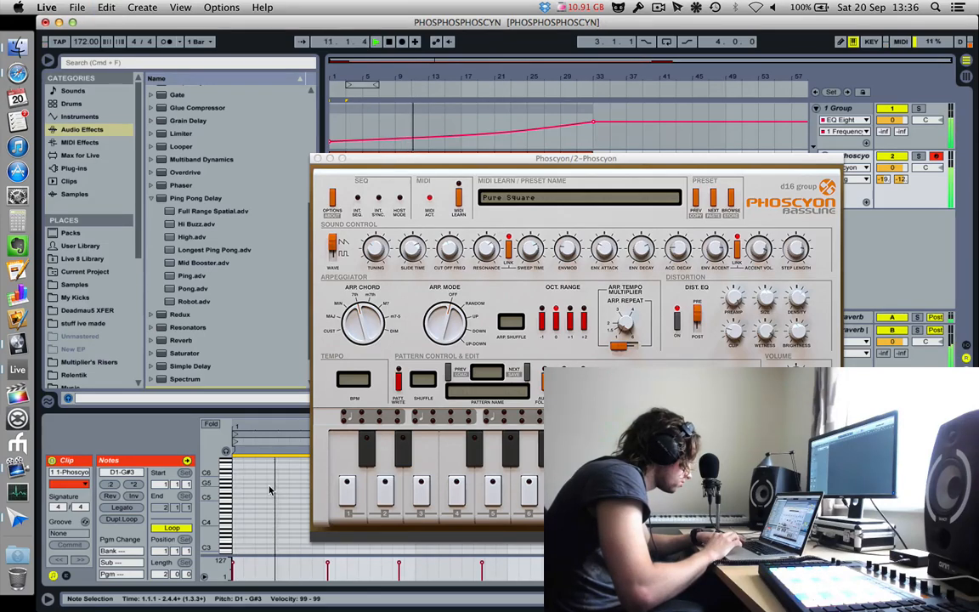
pyautogui.click(318, 159)
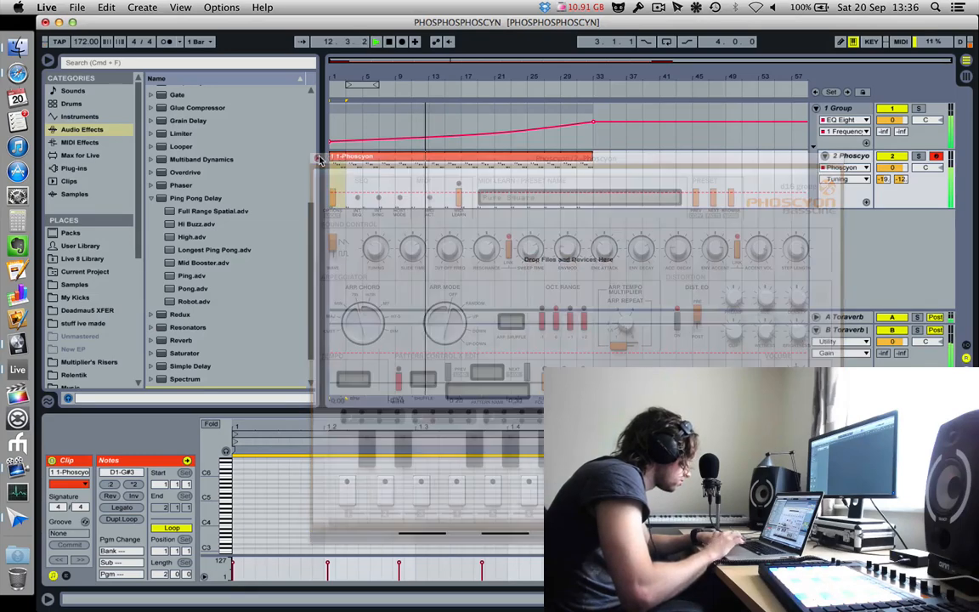
pyautogui.click(106, 7)
pyautogui.click(119, 38)
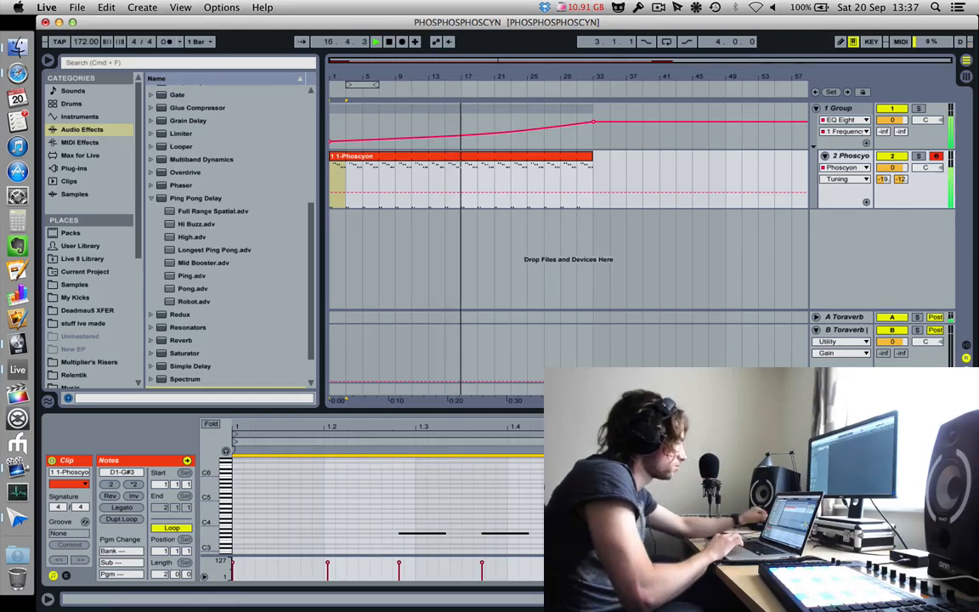
# - Add a Spectrum after the Master's Limiter and lower the group's EQ Eight frequency automation point at bar 33 to 3.34 kHz
pyautogui.doubleClick(844, 389)
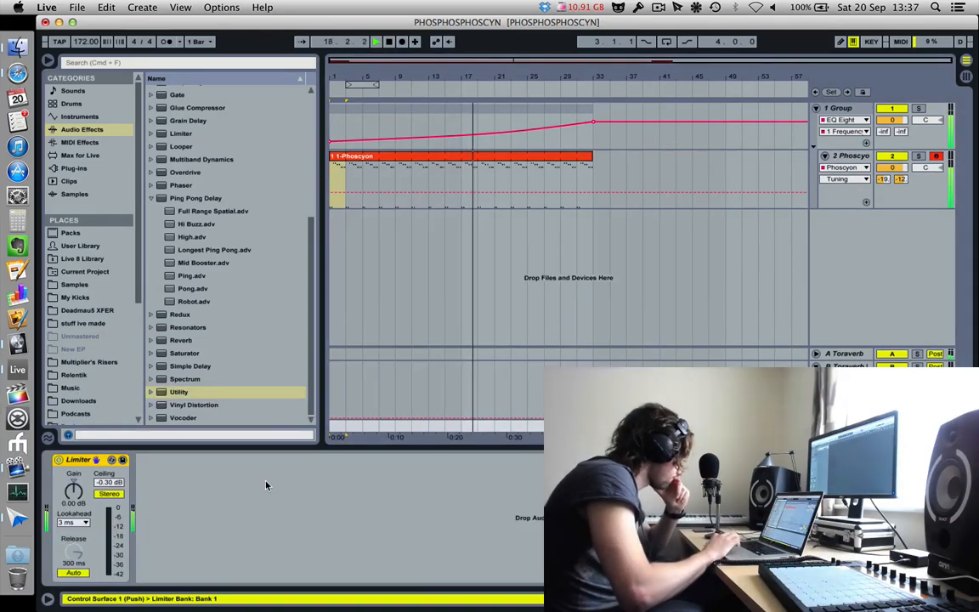
pyautogui.doubleClick(180, 380)
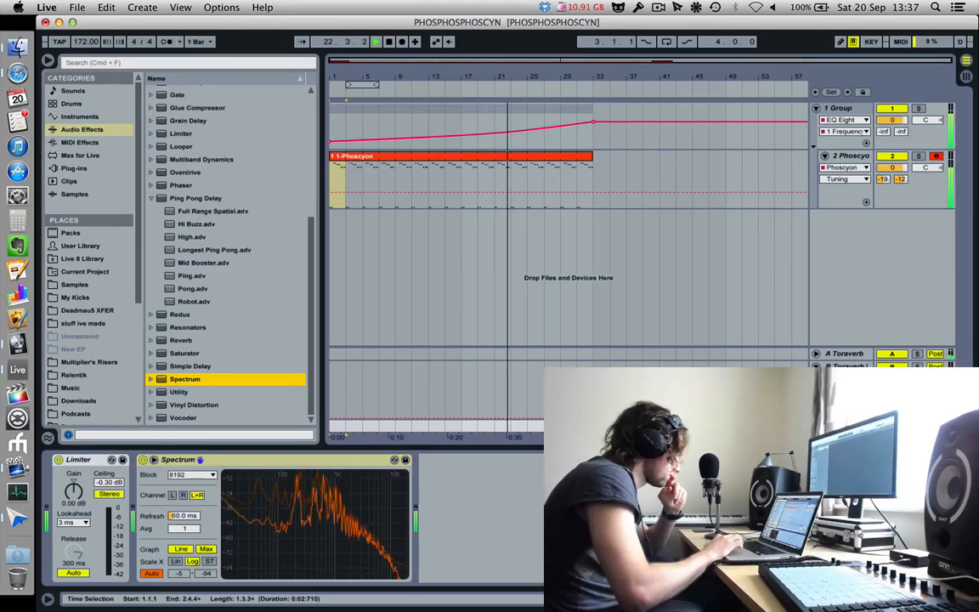
pyautogui.moveTo(594, 124)
pyautogui.moveTo(594, 124); pyautogui.dragTo(594, 128)
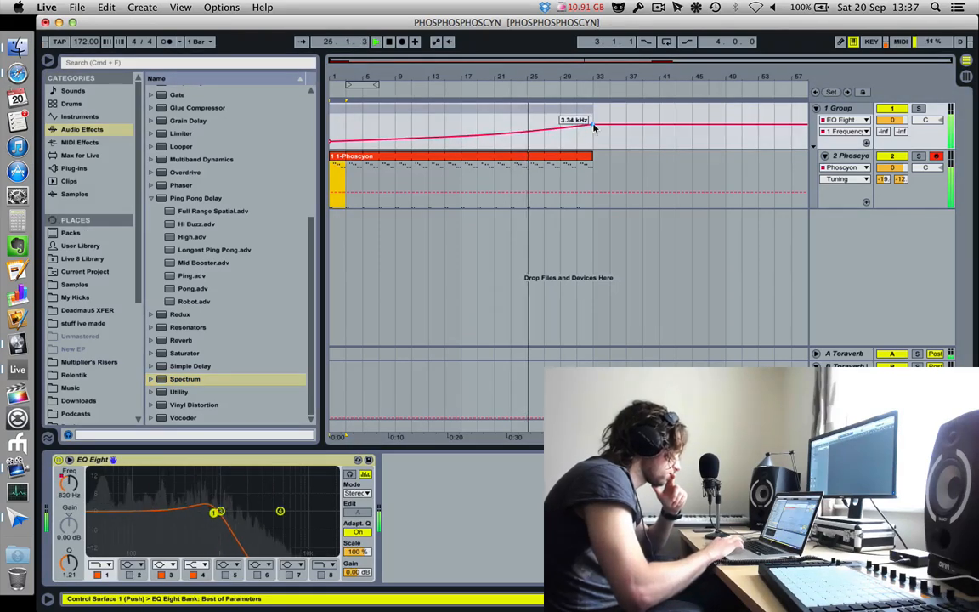
# - Reopen Phoscyon from its track, compare the square and saw waveforms during playback, and leave the waveform on saw
pyautogui.click(851, 156)
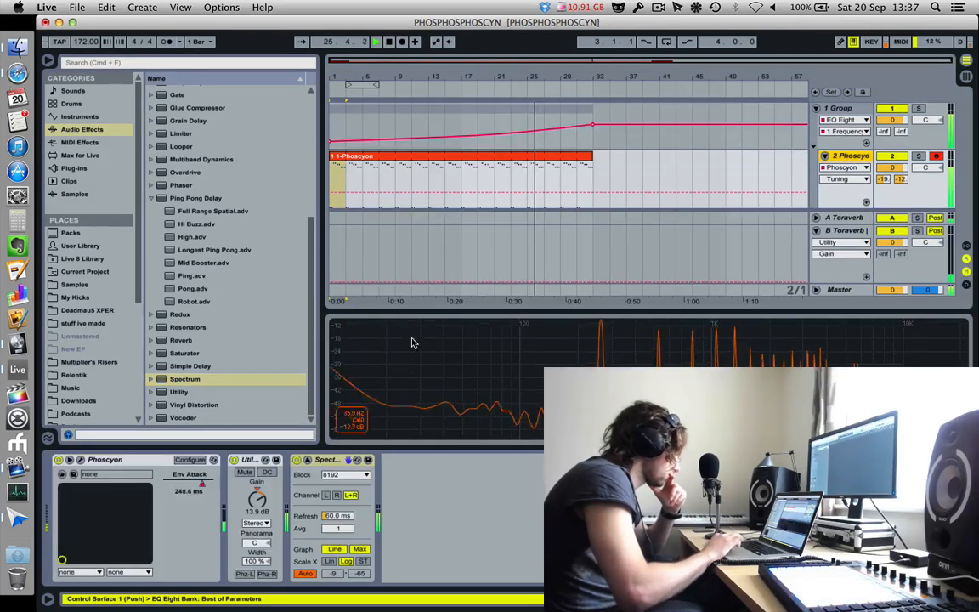
pyautogui.click(81, 460)
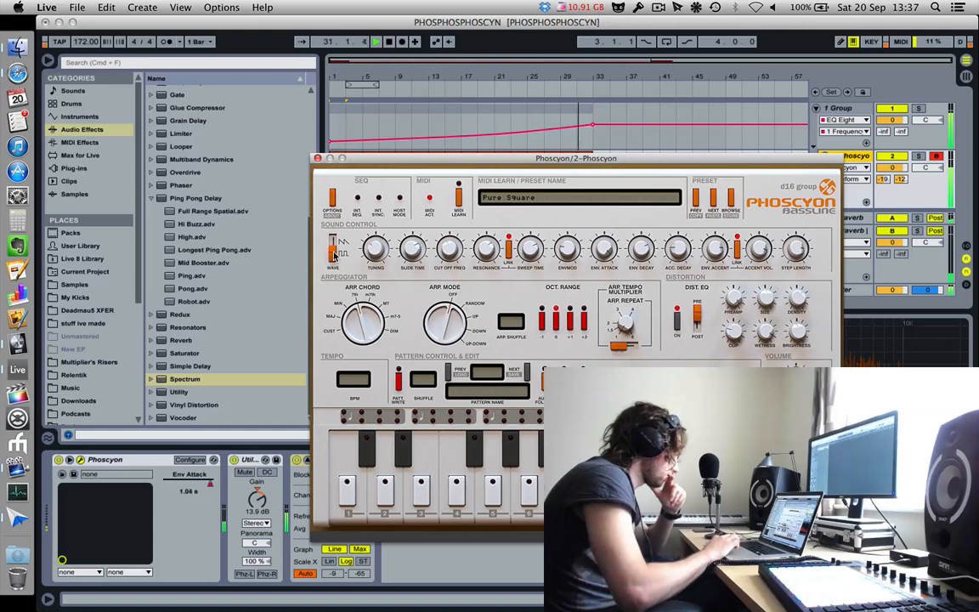
pyautogui.click(335, 248)
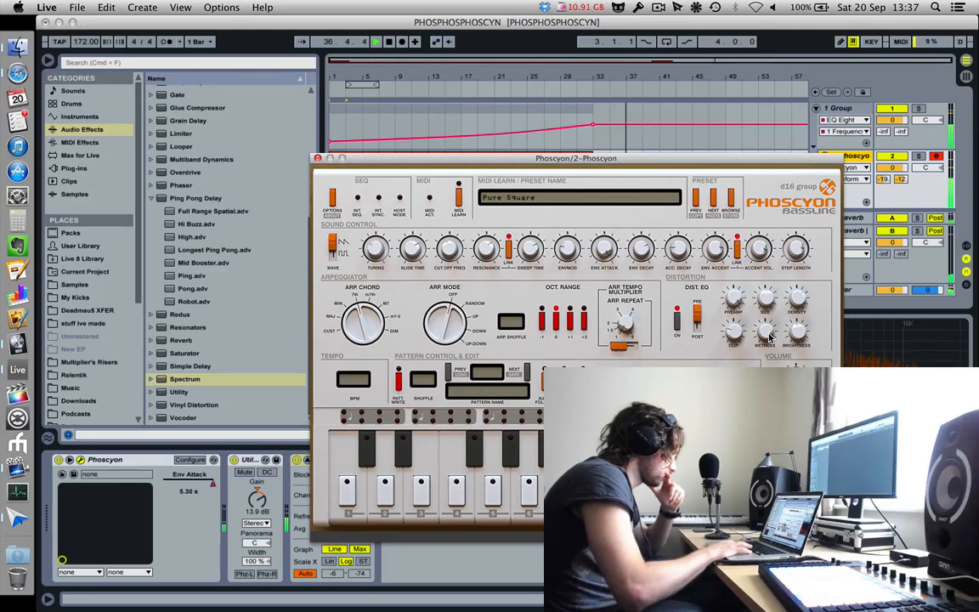
# - Restart playback and adjust Phoscyon's distortion wetness to about 92%, distortion size to about -0.49 and tuning to about -14.17 halftones
pyautogui.press('space')
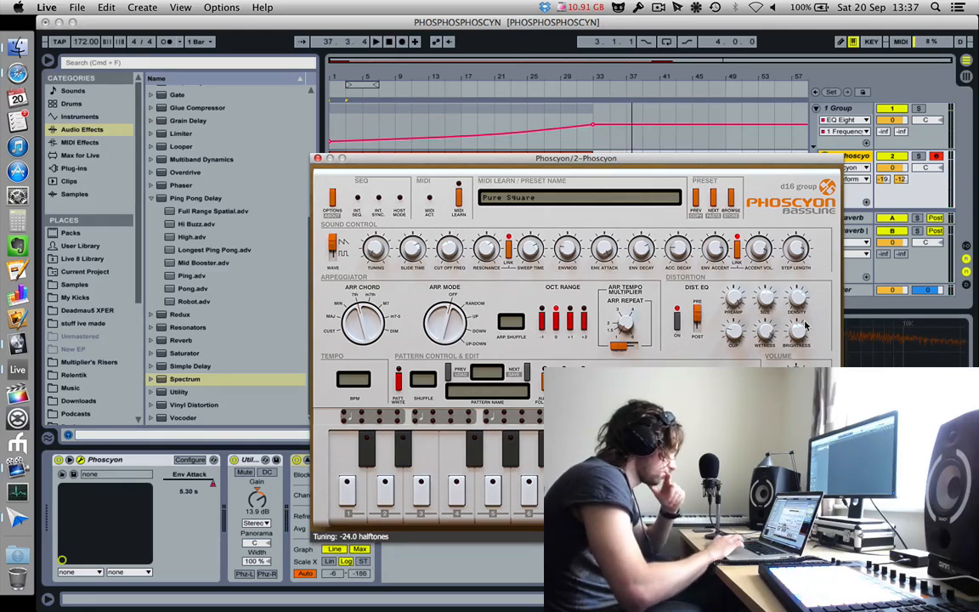
pyautogui.press('space')
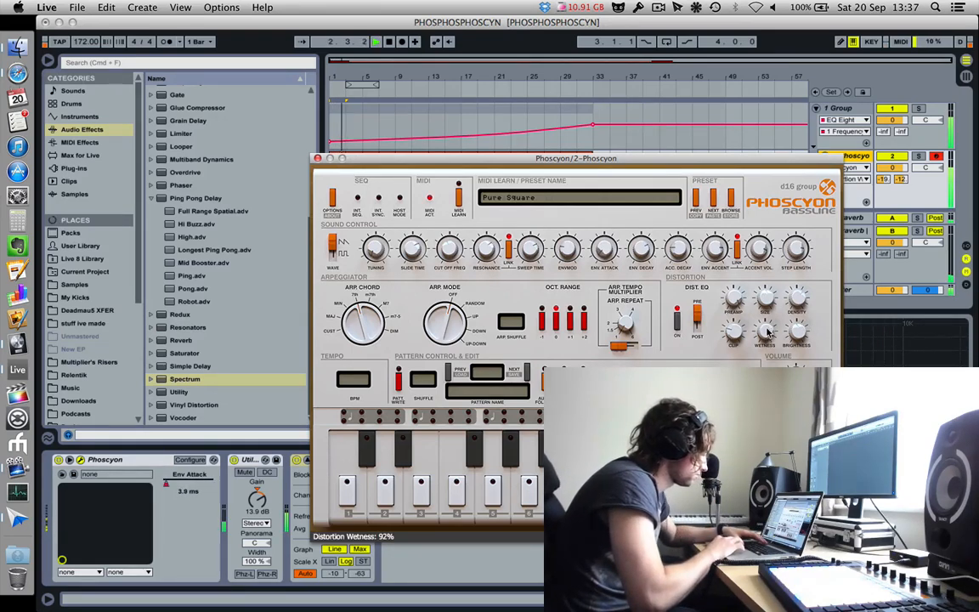
pyautogui.moveTo(767, 339)
pyautogui.mouseDown()
pyautogui.moveTo(767, 372)
pyautogui.moveTo(767, 298)
pyautogui.moveTo(753, 259)
pyautogui.moveTo(778, 341)
pyautogui.mouseUp()
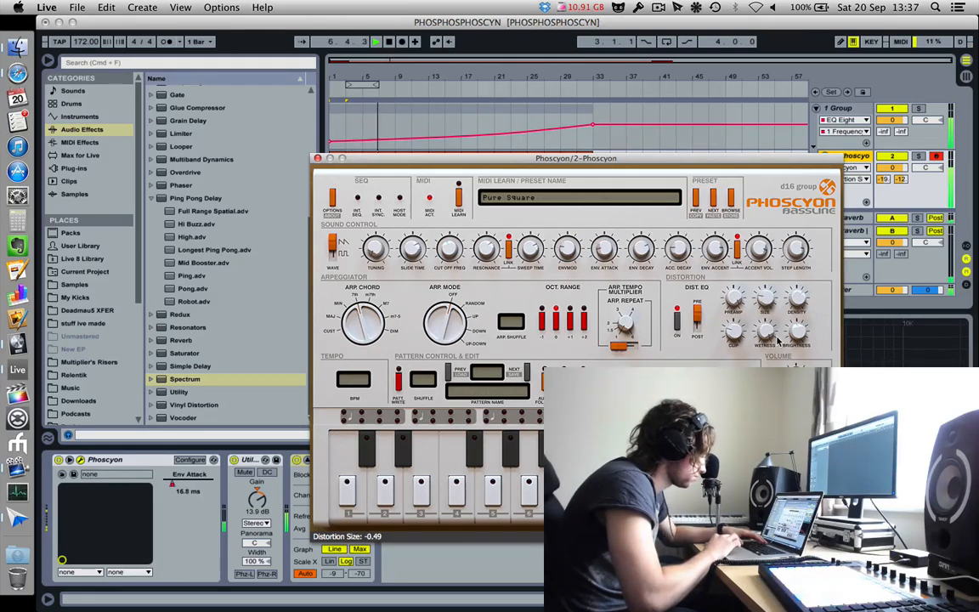
pyautogui.click(371, 246)
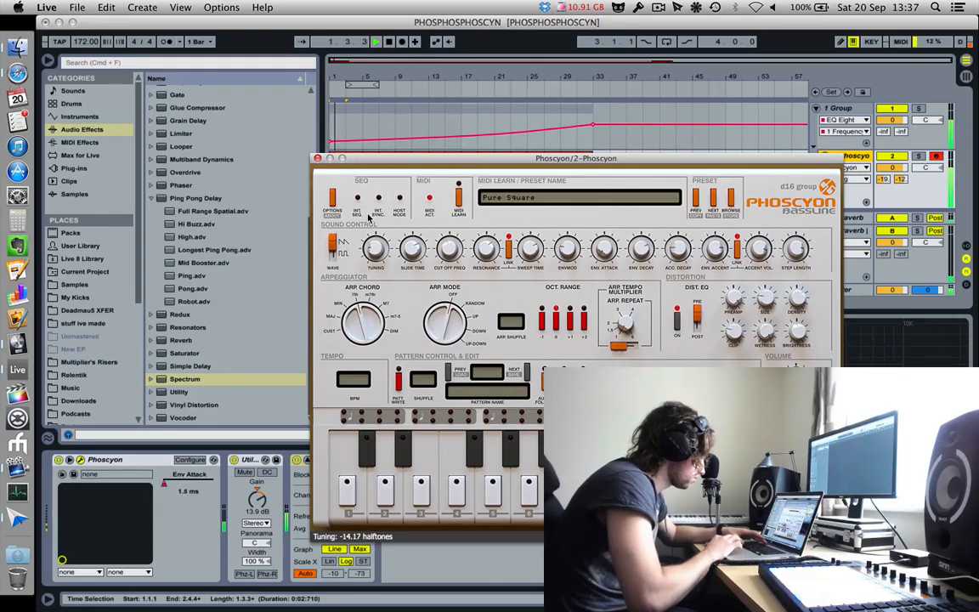
# - Close the Phoscyon window, switch the device off and back on, and restart playback
pyautogui.click(317, 158)
pyautogui.click(58, 460)
pyautogui.press('space')
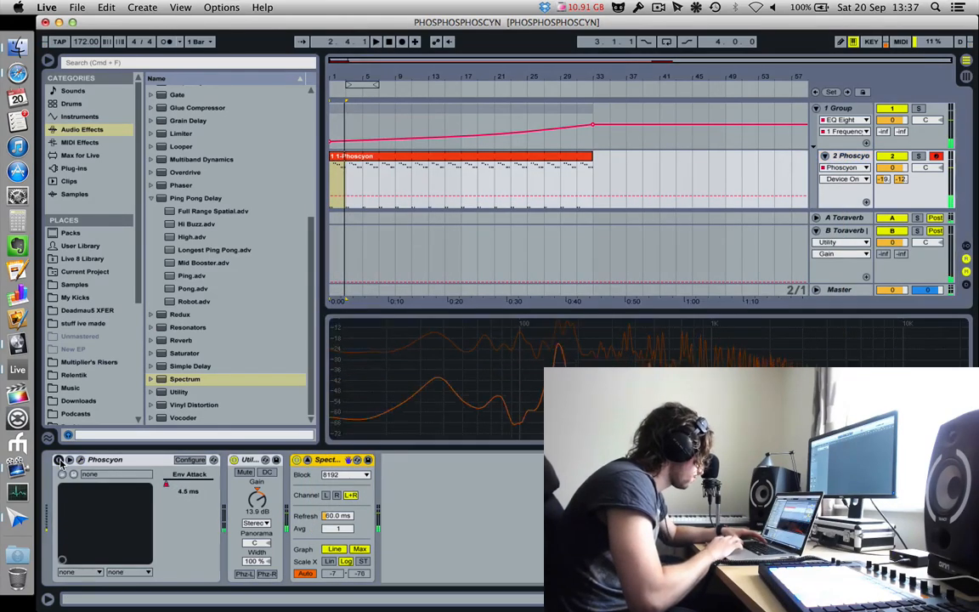
pyautogui.click(59, 460)
pyautogui.press('space')
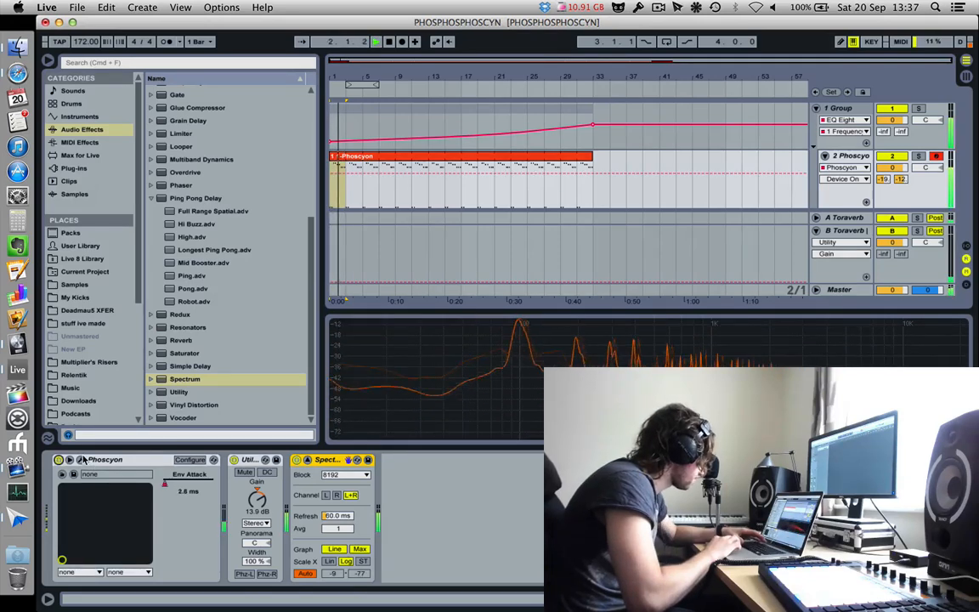
# - Reopen Phoscyon and sweep its tuning during playback, bringing it down to its minimum
pyautogui.click(80, 459)
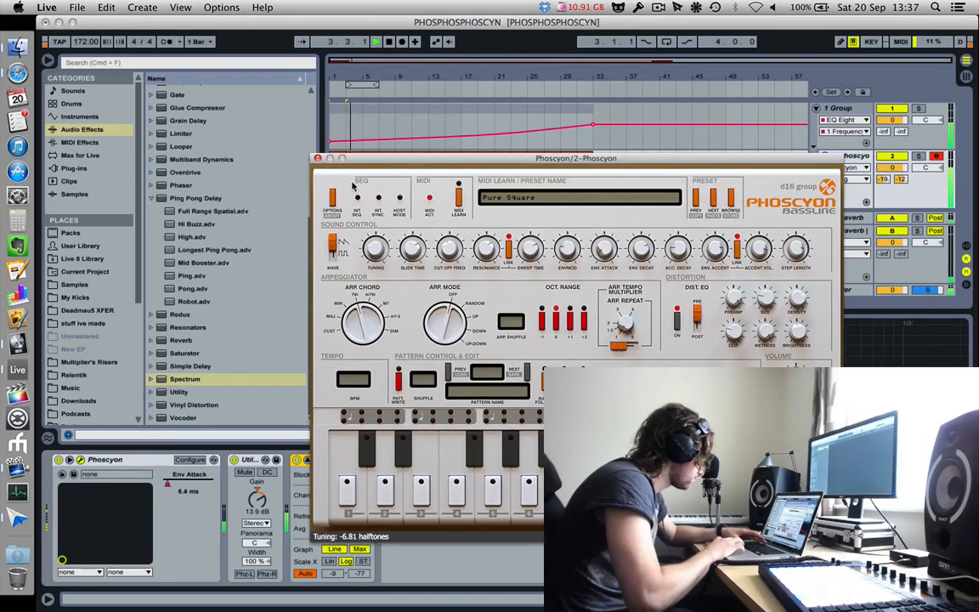
pyautogui.moveTo(375, 249)
pyautogui.mouseDown()
pyautogui.moveTo(376, 271)
pyautogui.moveTo(331, 225)
pyautogui.moveTo(367, 242)
pyautogui.moveTo(370, 261)
pyautogui.mouseUp()
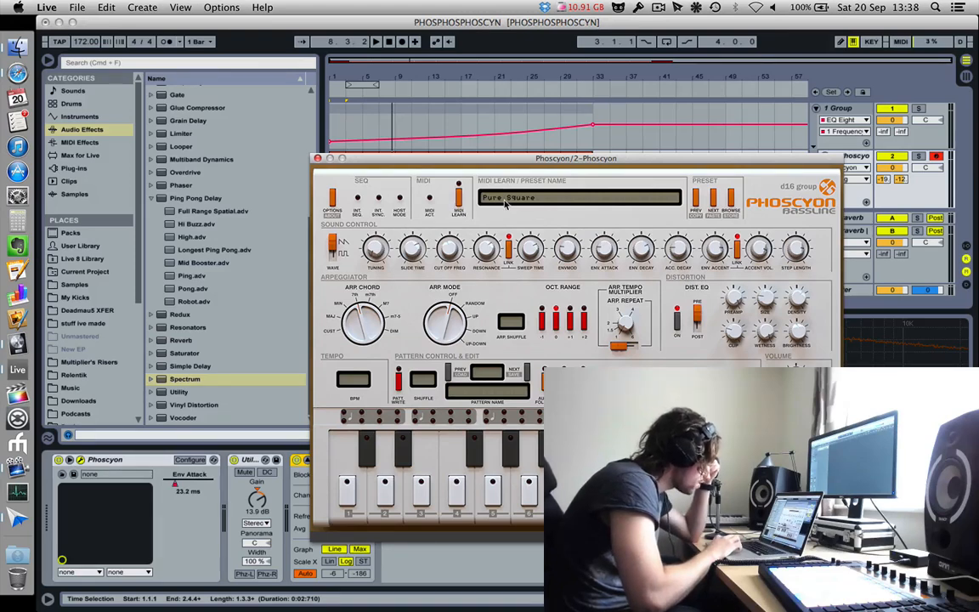
# - Try Phoscyon's MIDI Learn mode by switching it on and back off
pyautogui.click(458, 199)
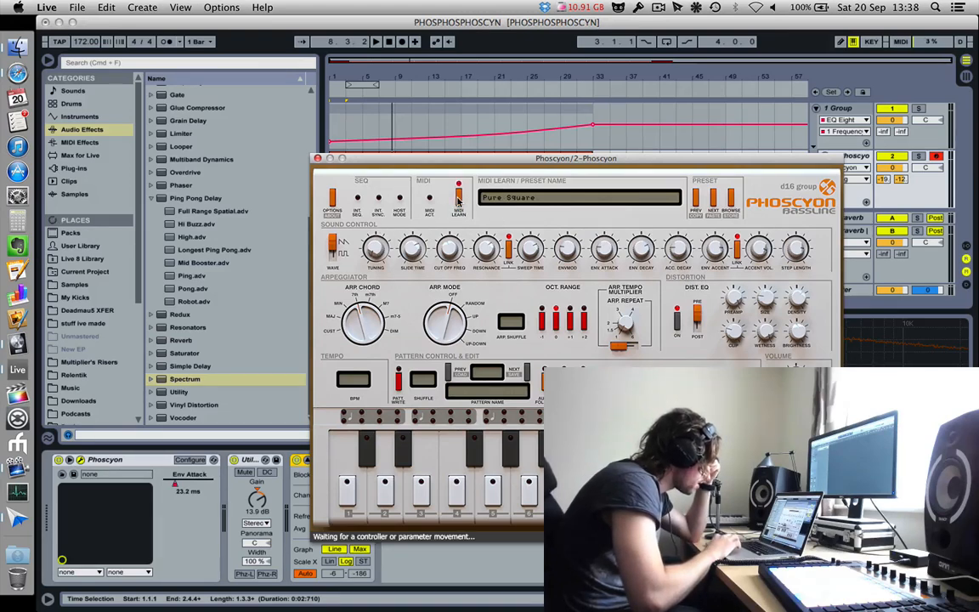
pyautogui.click(458, 201)
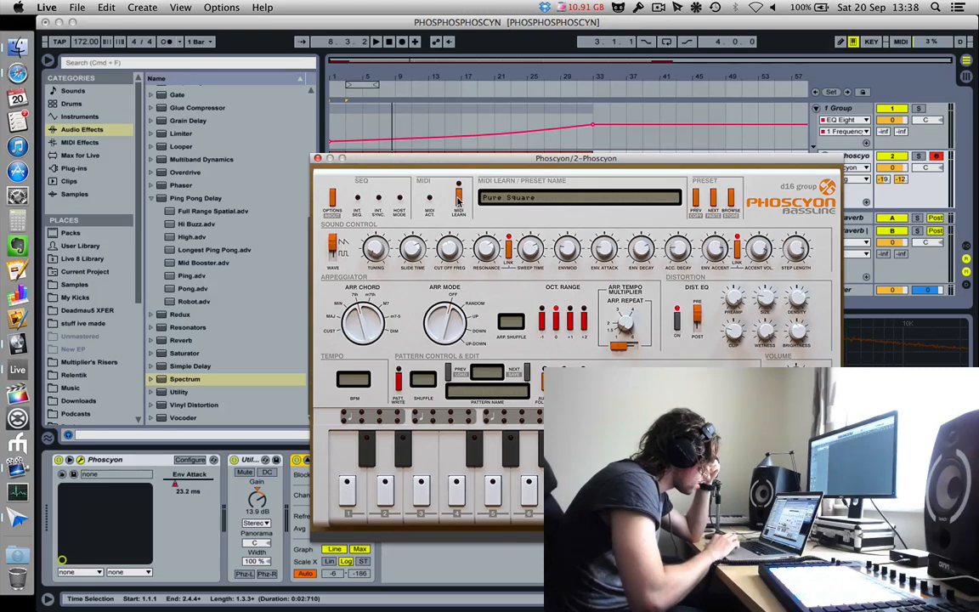
pyautogui.click(458, 200)
pyautogui.click(458, 201)
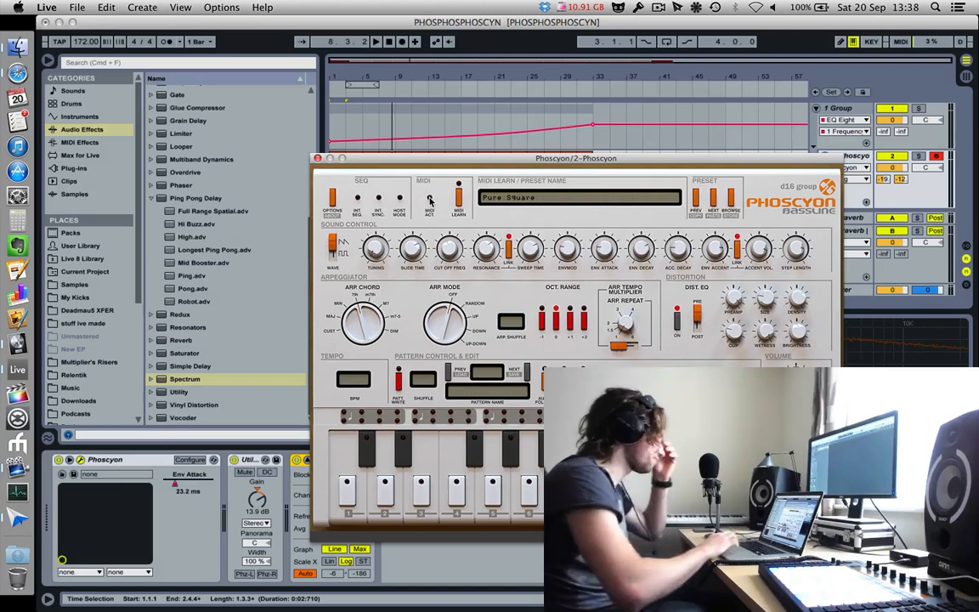
# - Close the Phoscyon window and place the insert marker at bar 9 on the Phoscyon track
pyautogui.click(318, 158)
pyautogui.click(388, 201)
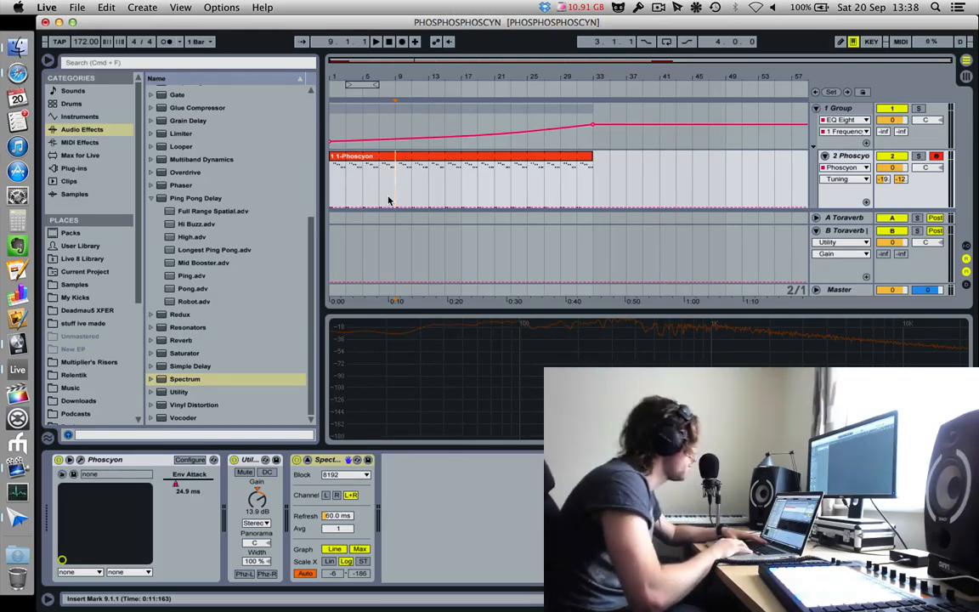
# - Reopen Phoscyon, check the screen recorder's recording time, move the plug-in window to view its full interface, and close it
pyautogui.click(81, 460)
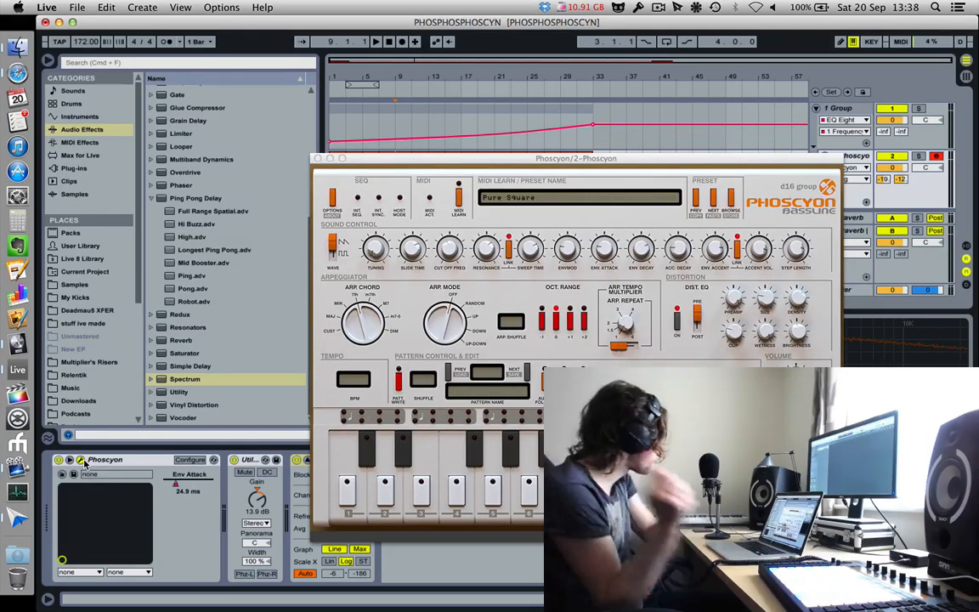
pyautogui.click(678, 7)
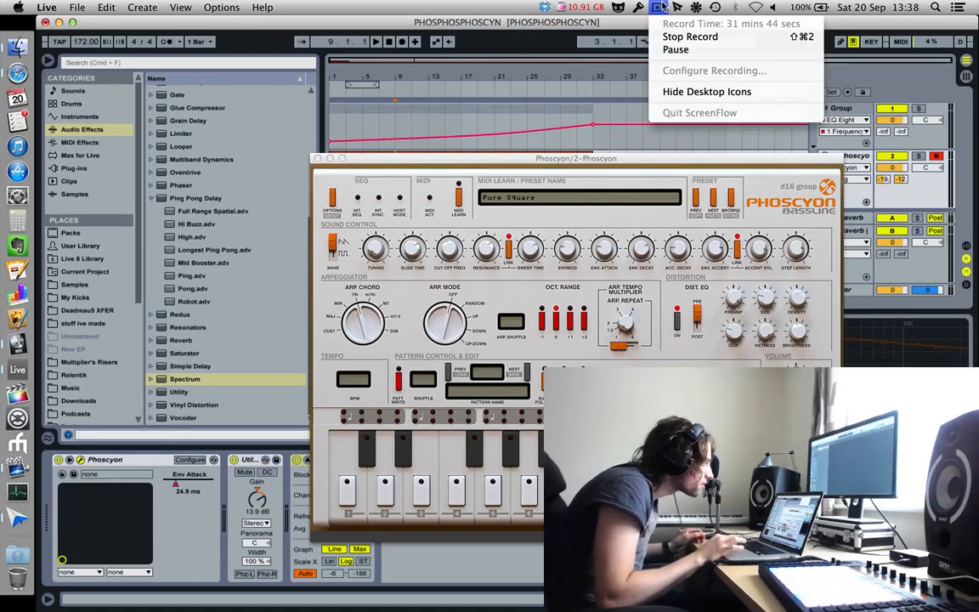
pyautogui.click(678, 7)
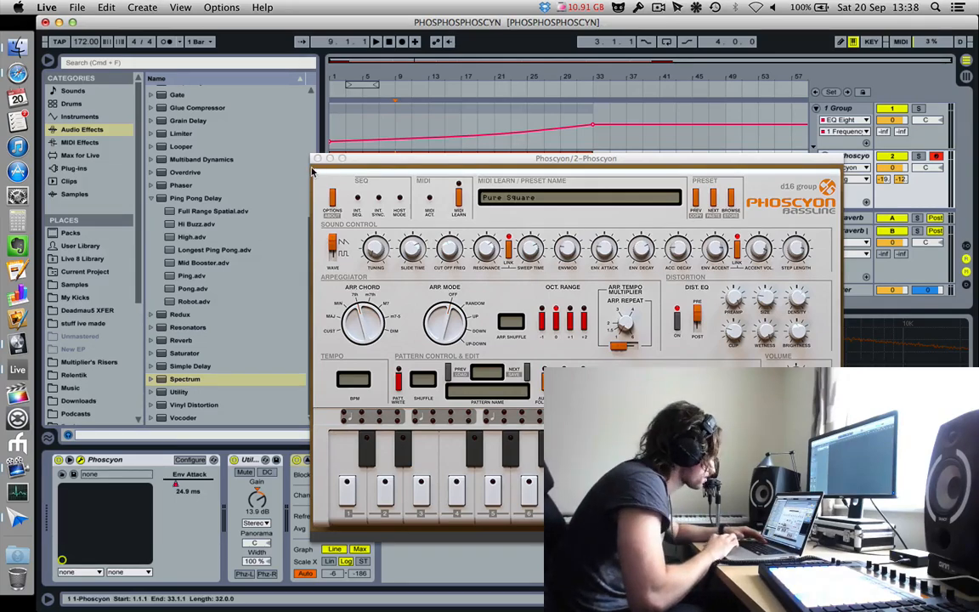
pyautogui.moveTo(381, 158); pyautogui.dragTo(166, 82)
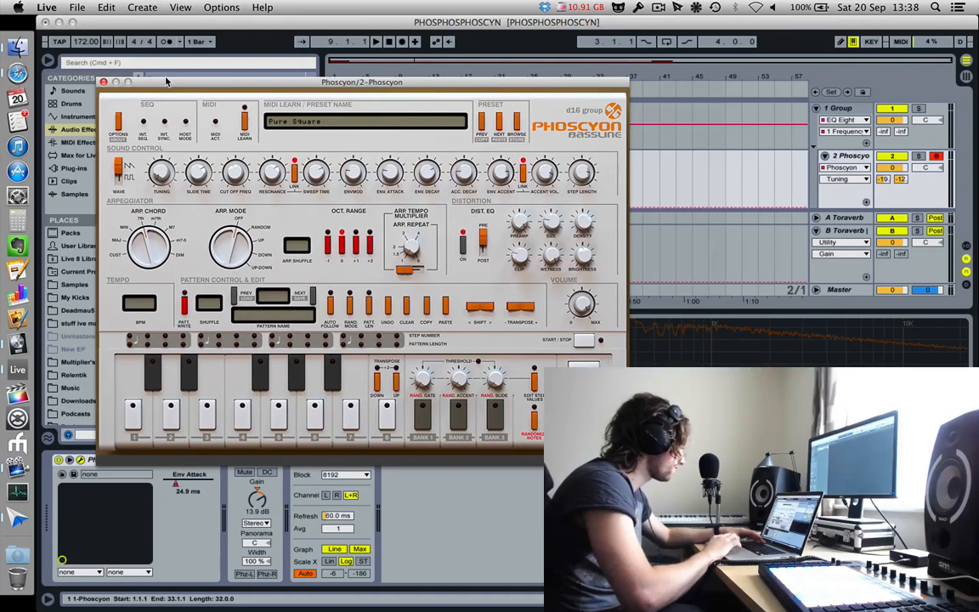
pyautogui.click(104, 83)
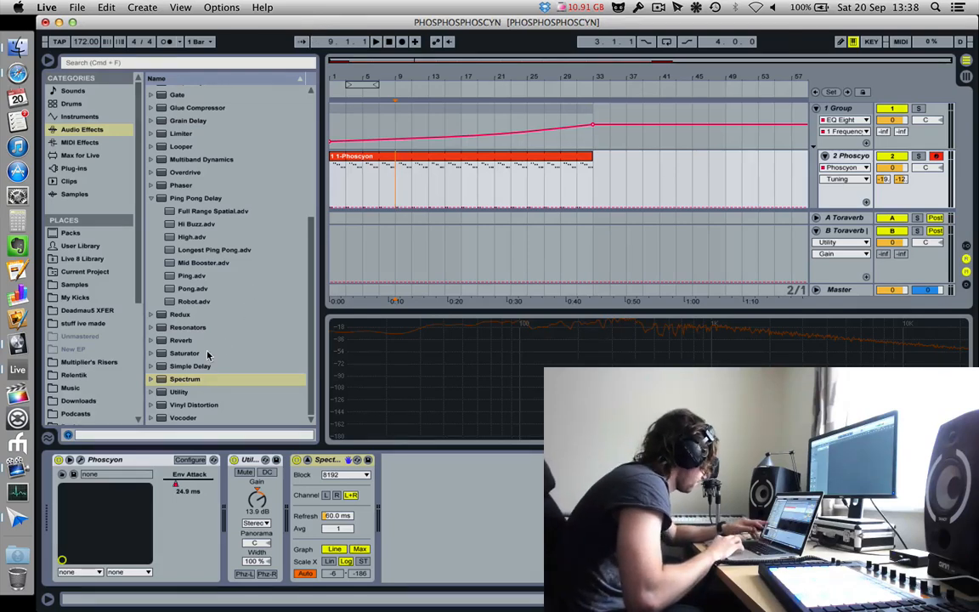
# - Show the installed plug-ins in the browser and look through the list
pyautogui.click(74, 168)
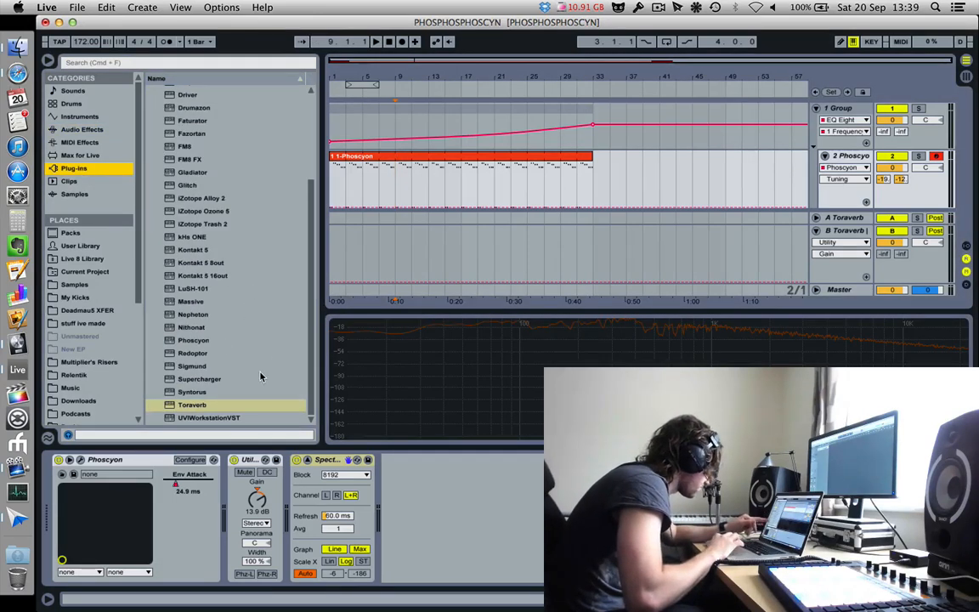